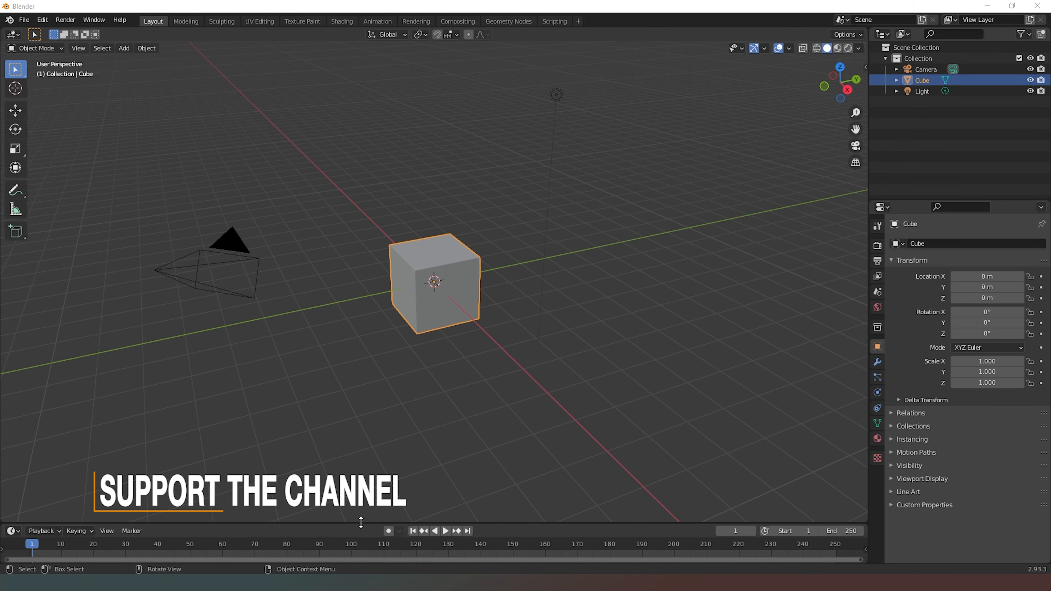
Close the timeline by joining its area into the 3D viewport.
right_click(361, 523)
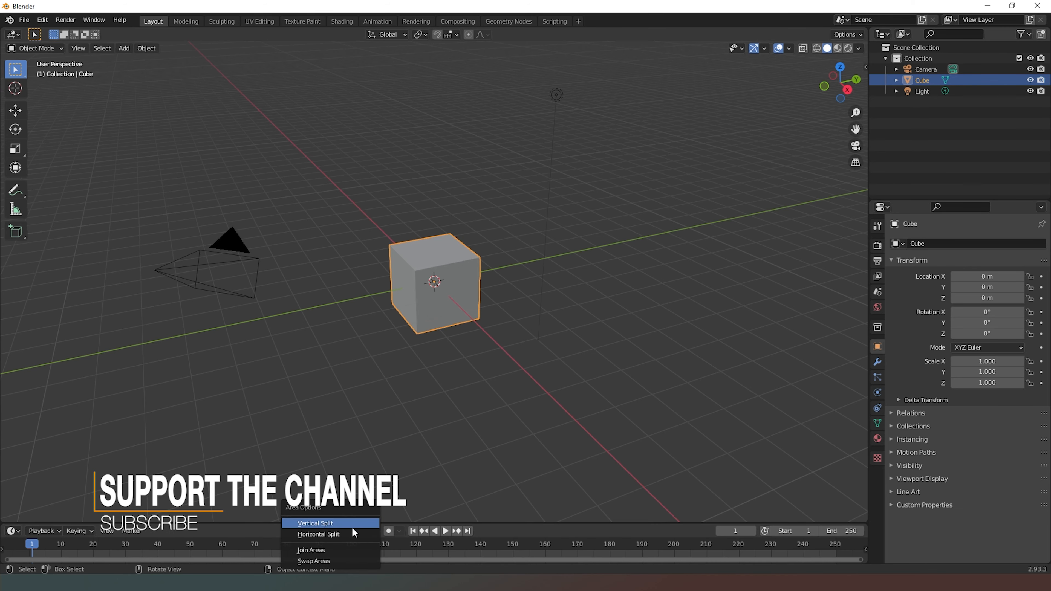
left_click(335, 549)
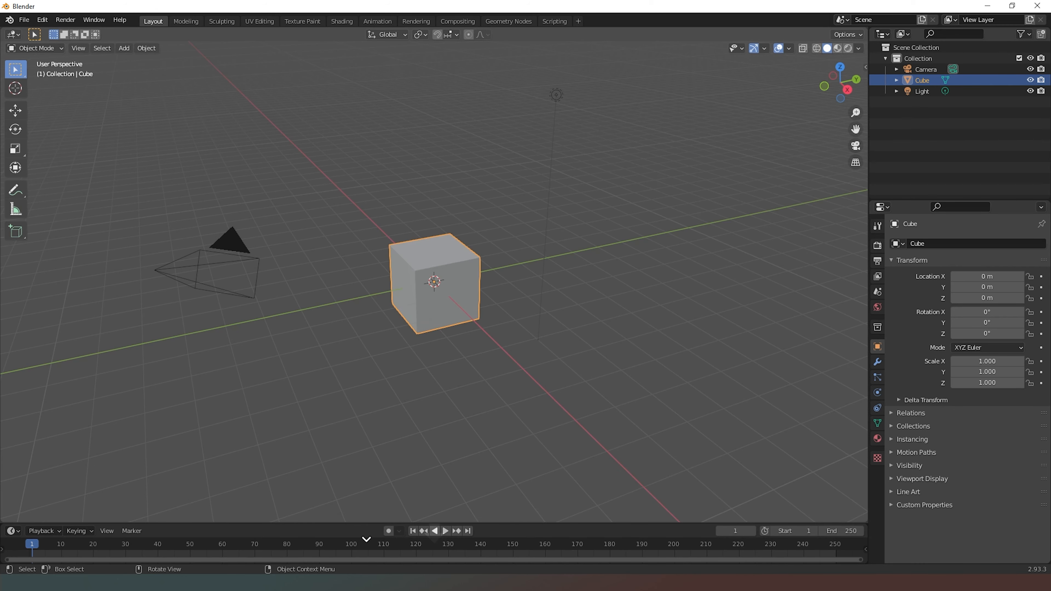
left_click(363, 541)
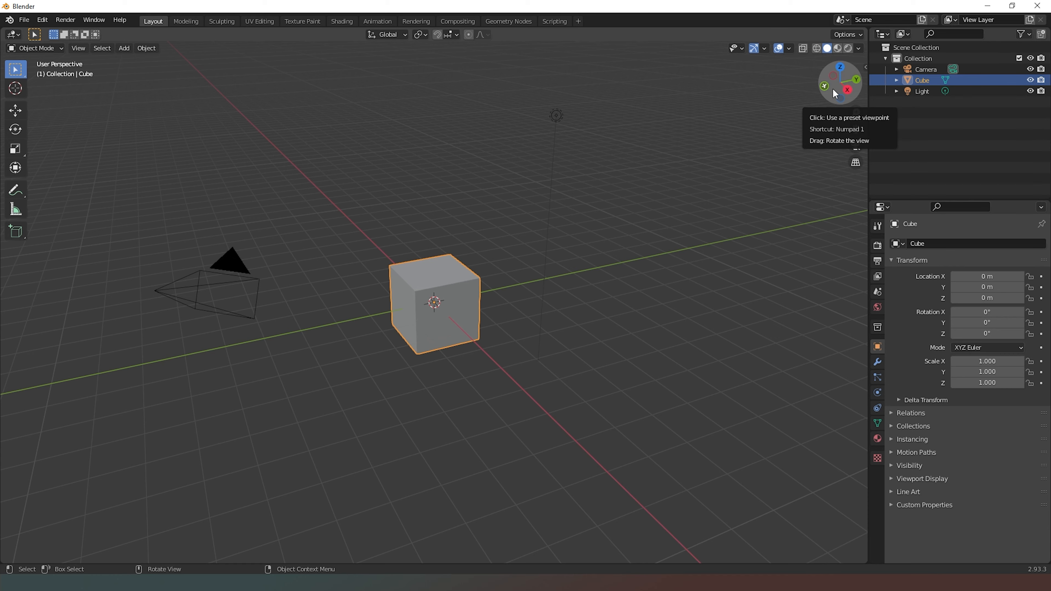
Raise the cube along the Z axis and set its Z location to exactly 1 m.
left_click_drag(833, 88, 829, 94)
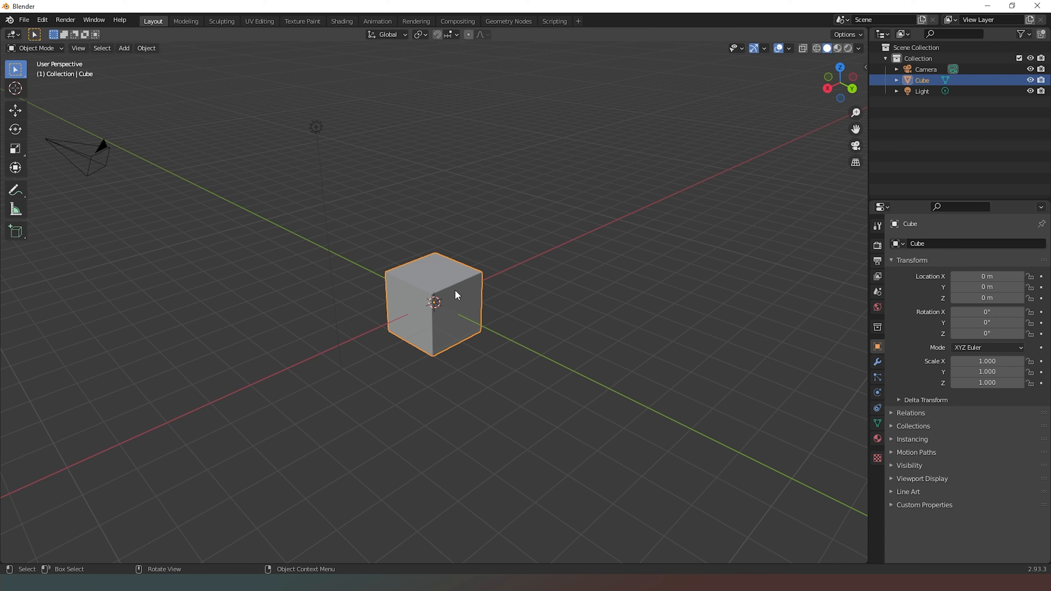
key("g")
key("z")
left_click(467, 265)
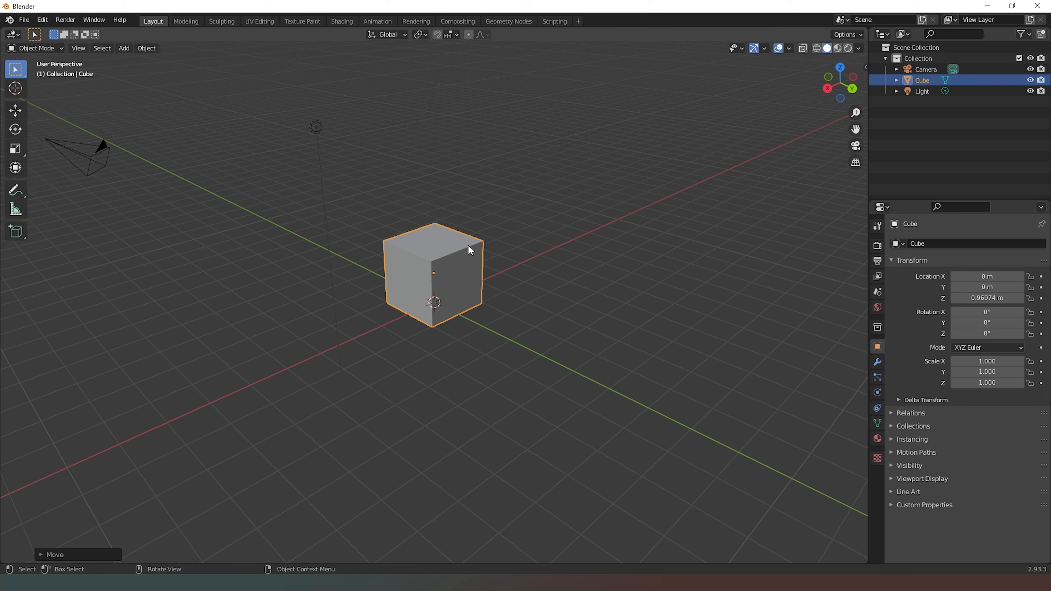
key("n")
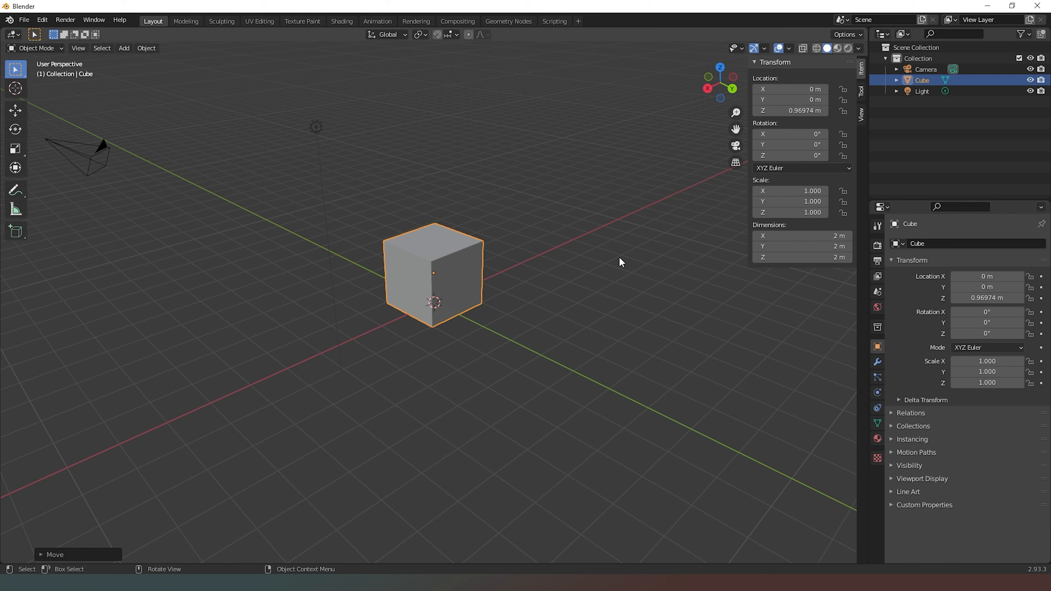
left_click(786, 107)
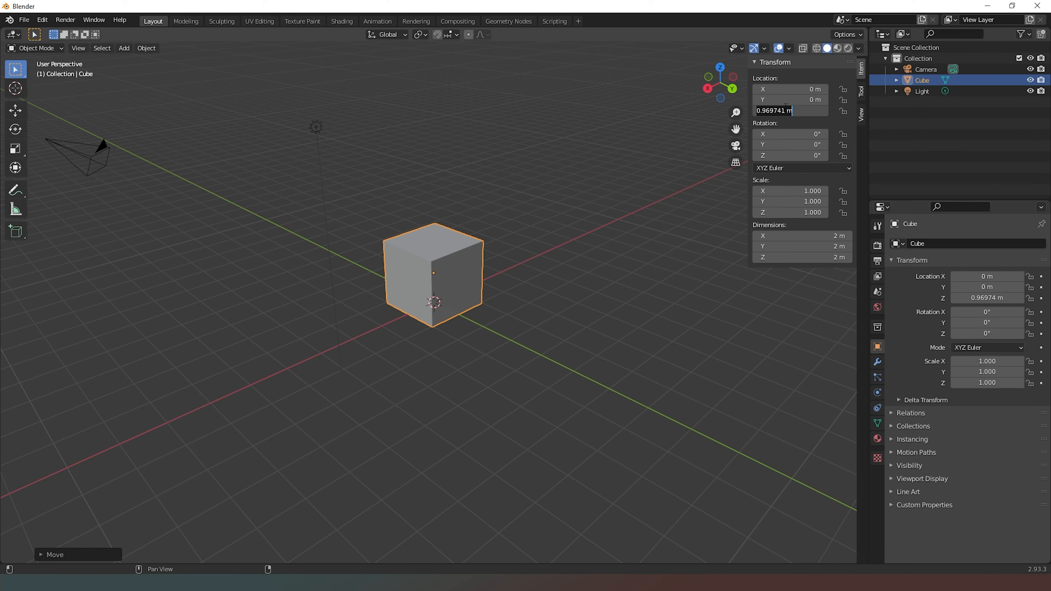
type("1")
key("Return")
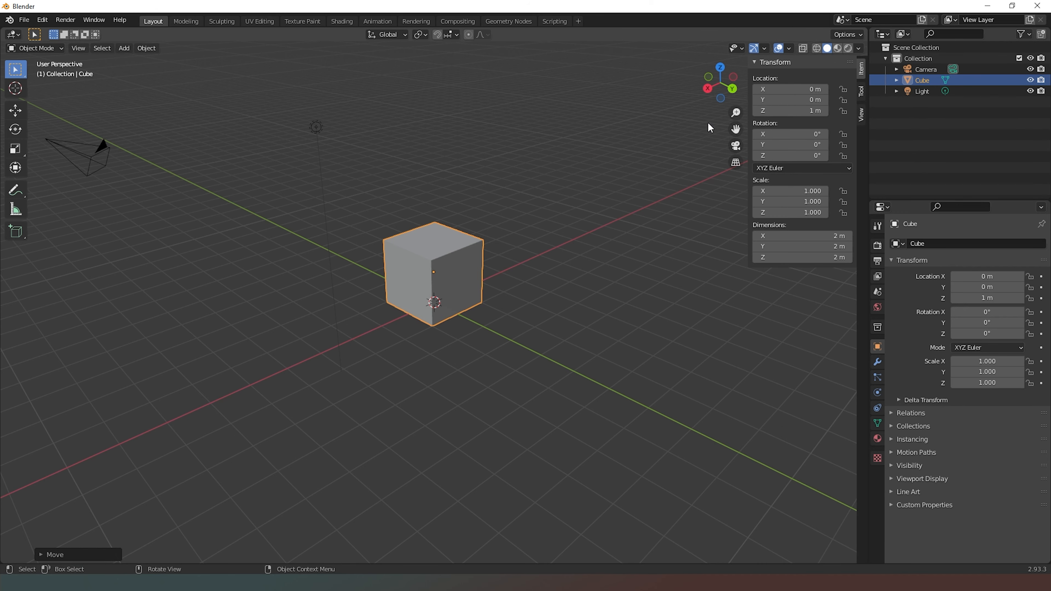
Stretch the cube along the X axis to a scale of about 3.65.
left_click_drag(721, 89, 356, 297)
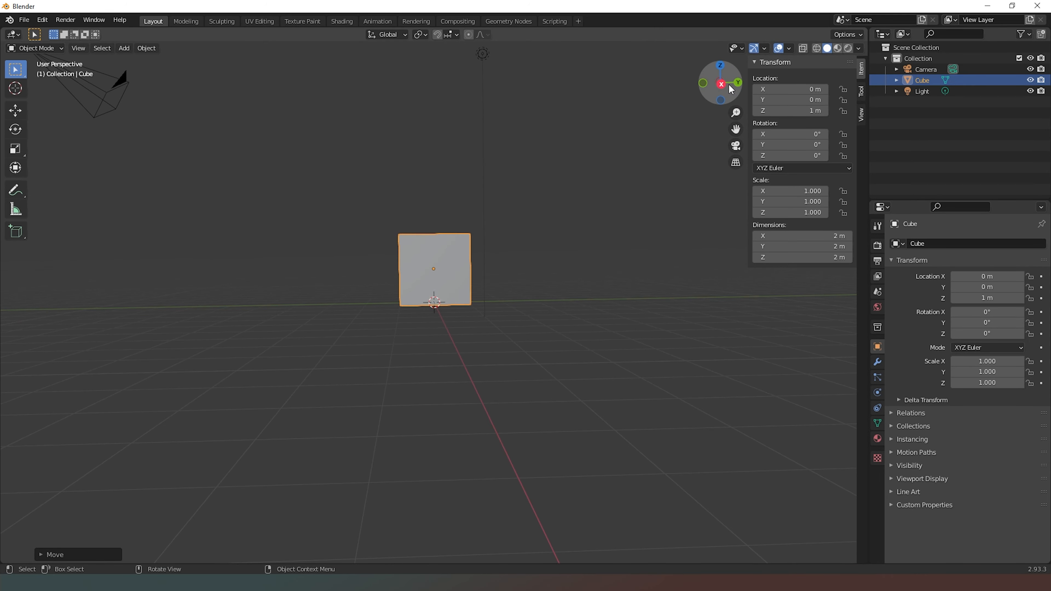
left_click_drag(729, 88, 556, 236)
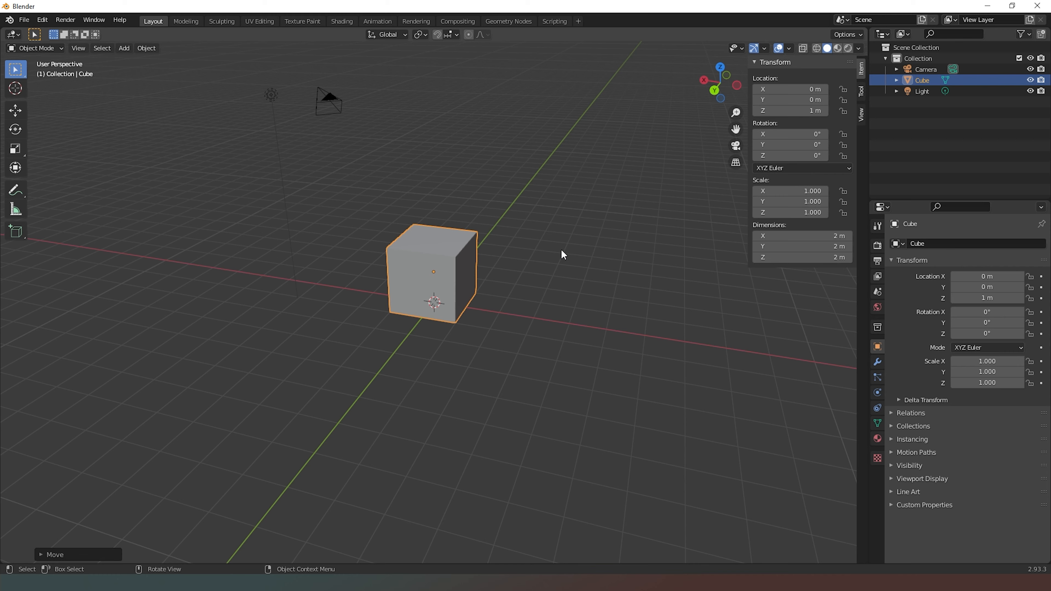
key("s")
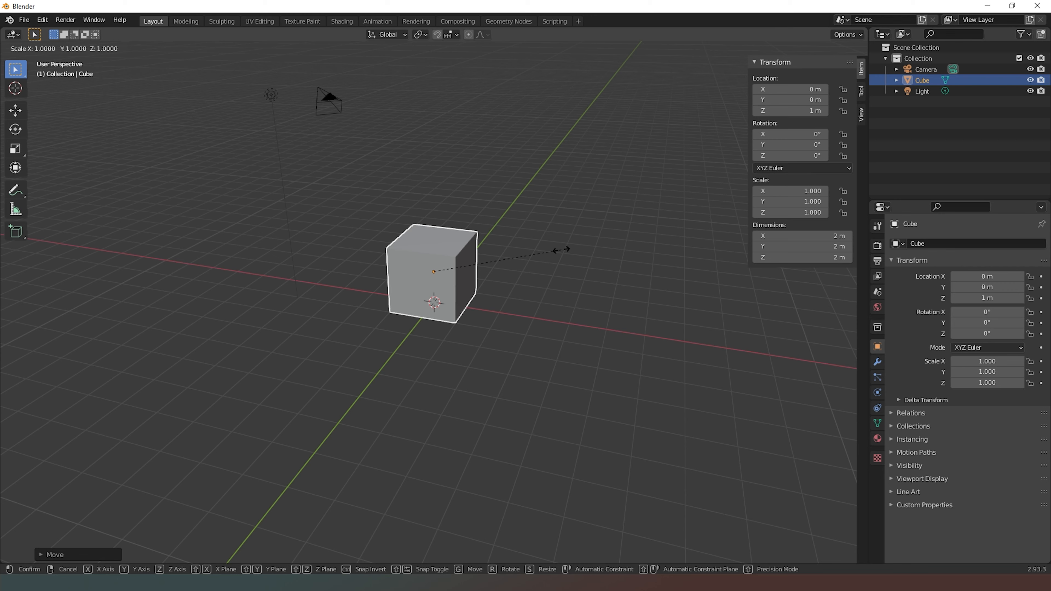
key("x")
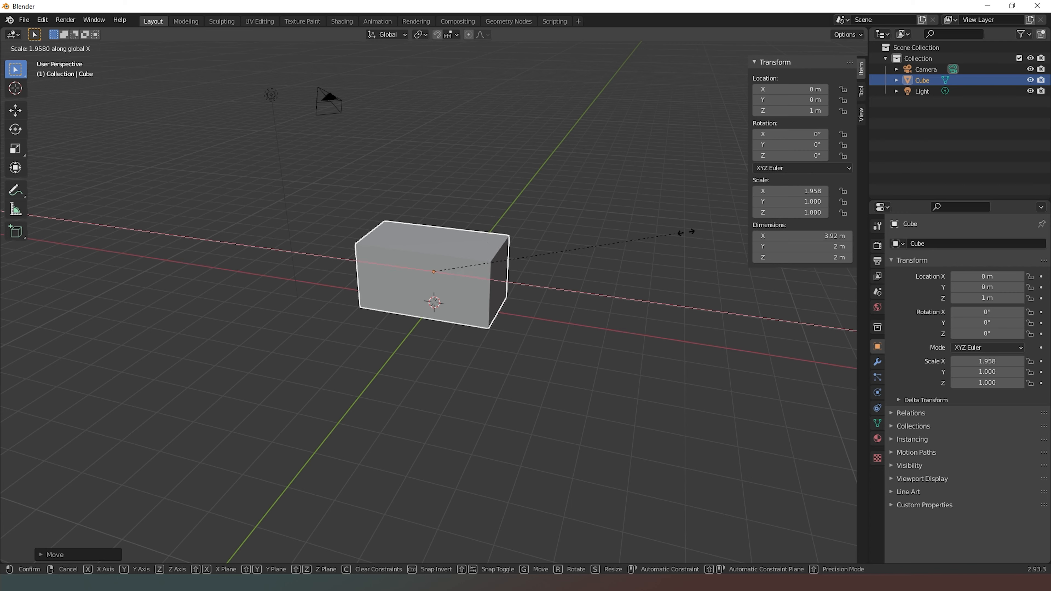
left_click(38, 228)
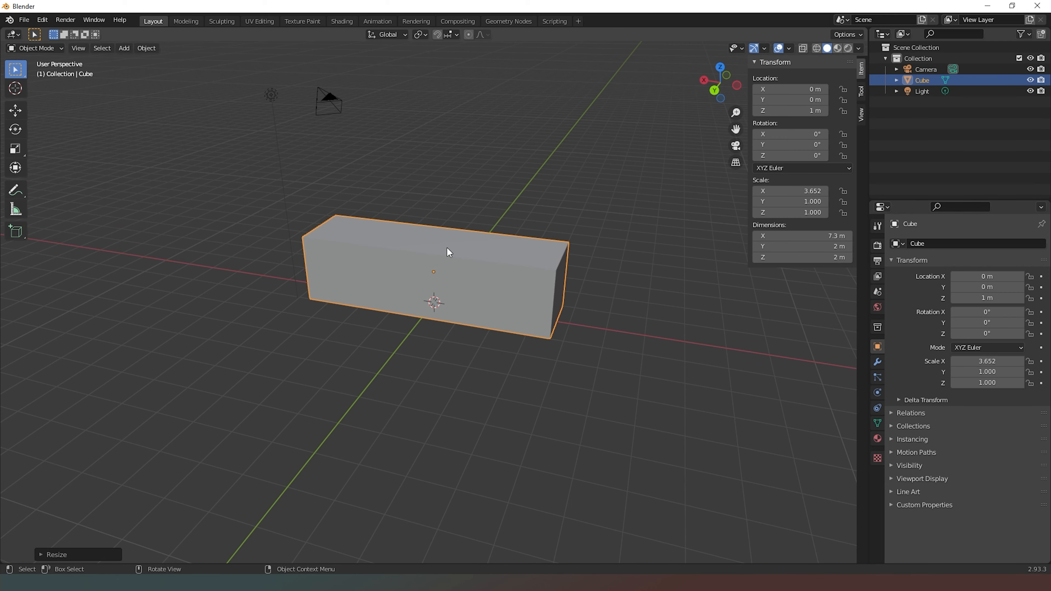
Stretch the cube along the Y axis to a scale of about 3.16, and reset the object's scale.
left_click_drag(699, 93, 576, 245)
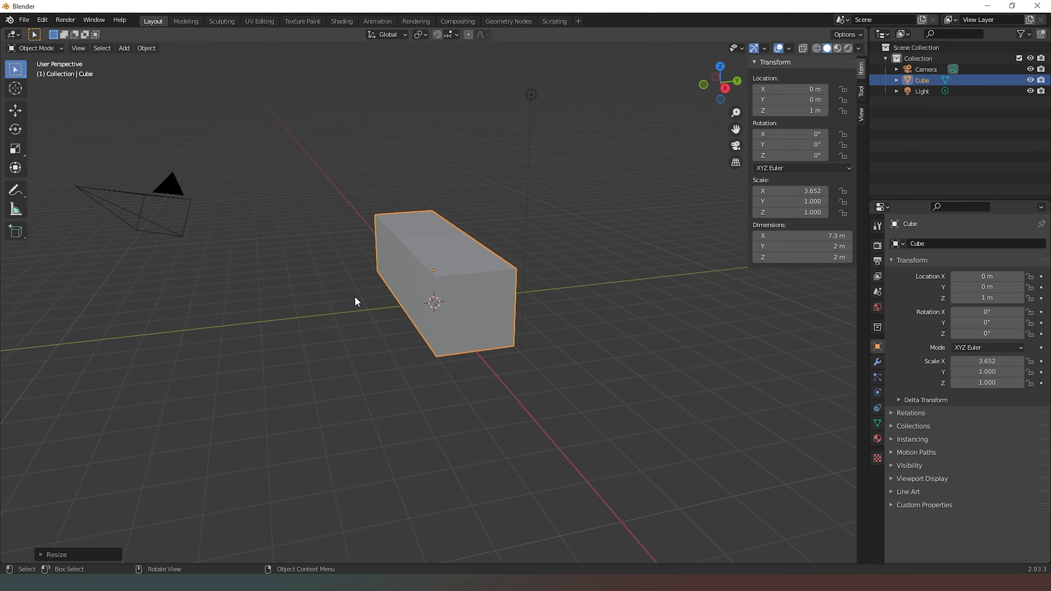
key("s")
key("y")
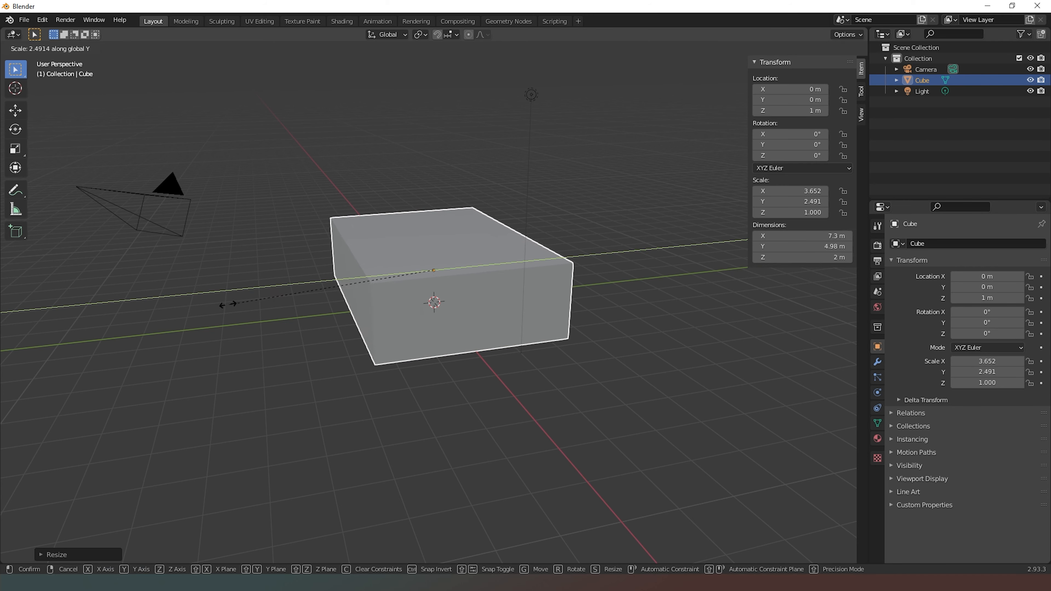
left_click(175, 318)
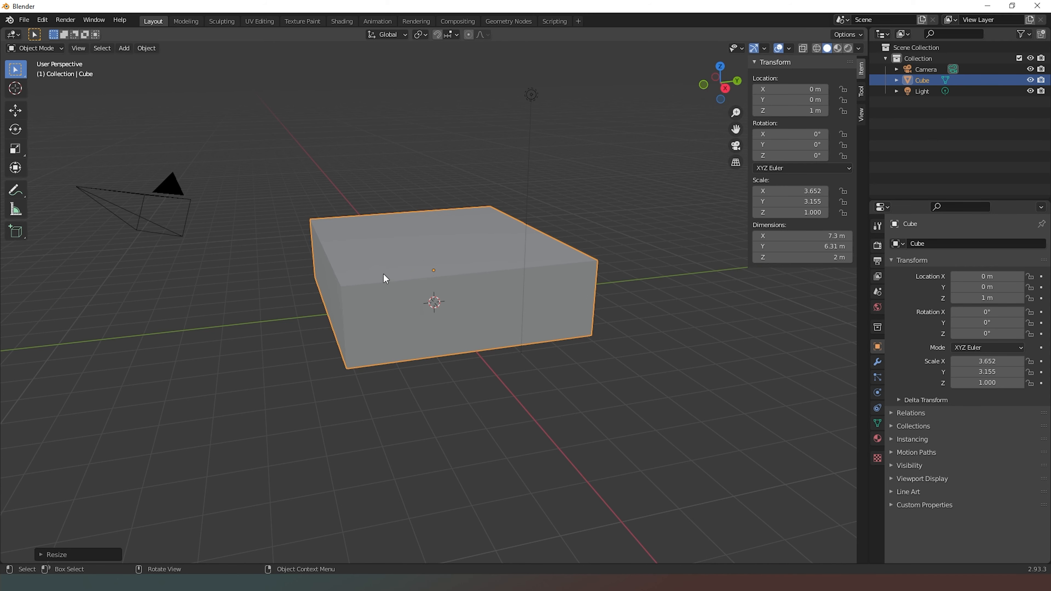
key("alt+s")
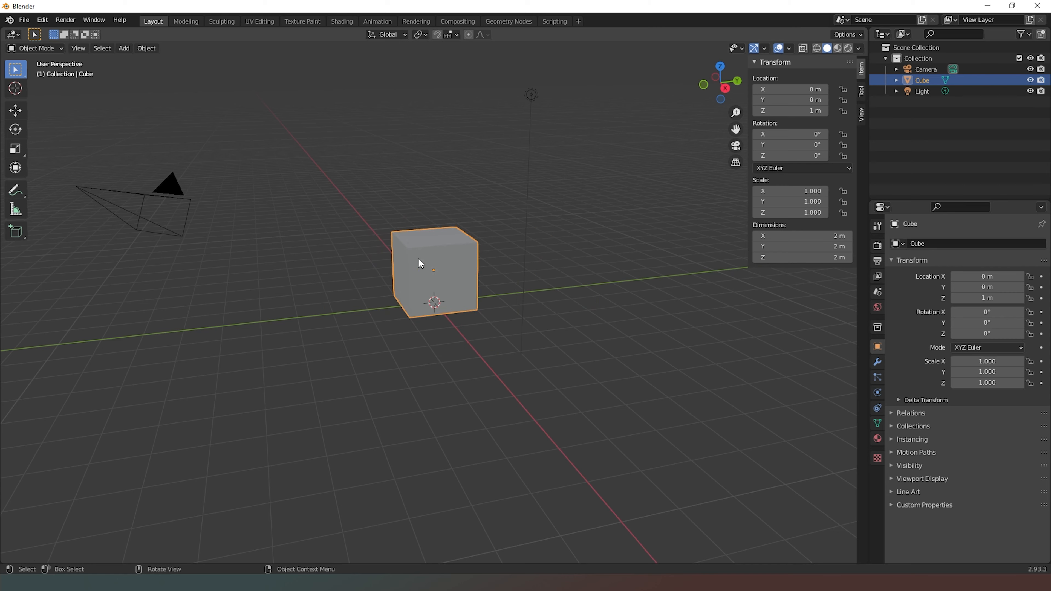
Scale the cube equally in X and Y with Z locked, to a footprint of about 5.08 by 5.08 m.
key("s")
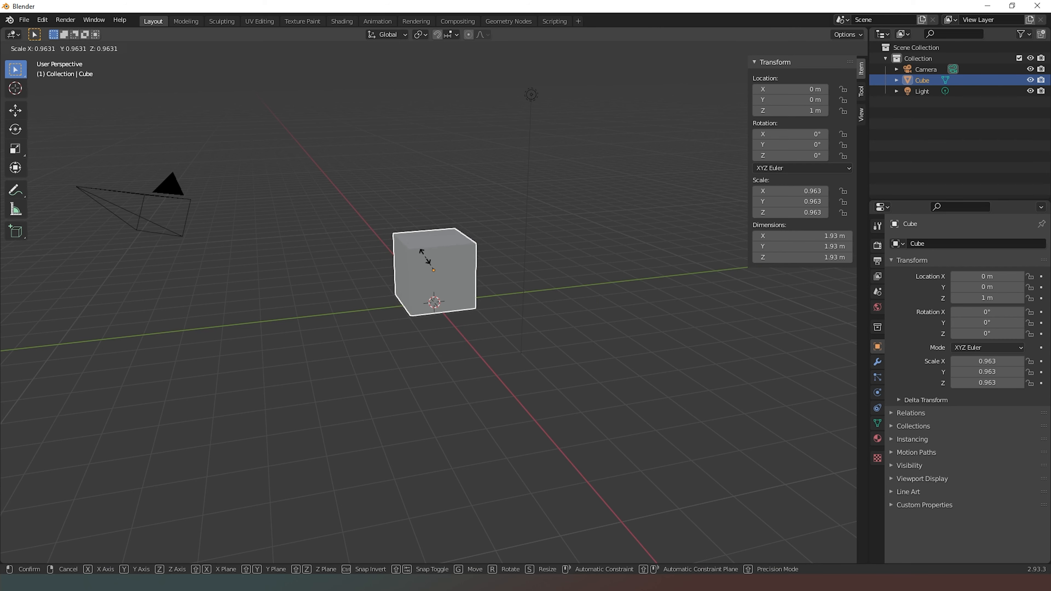
key("shift+z")
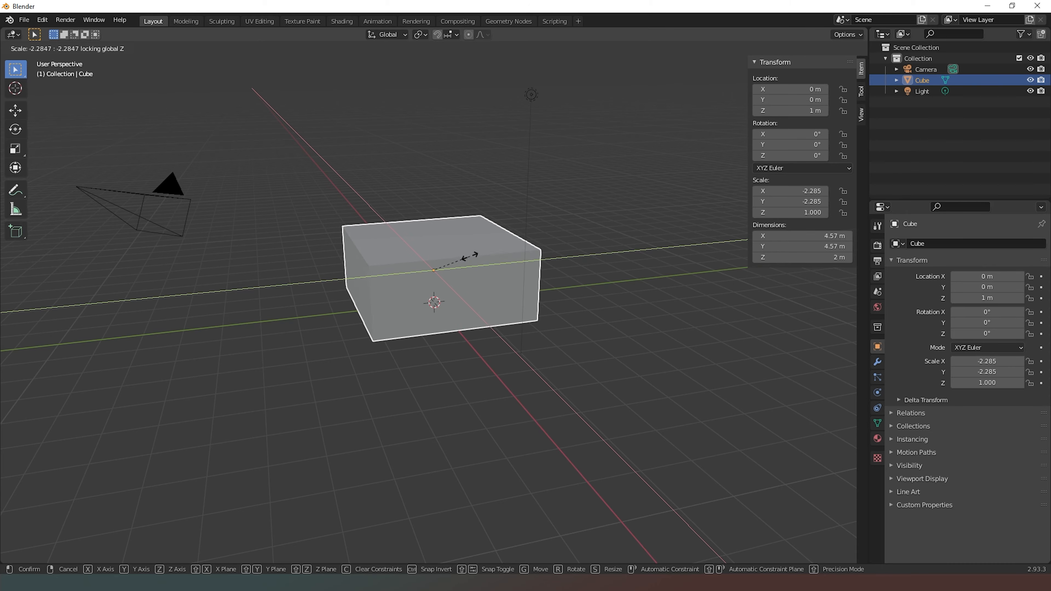
left_click(472, 247)
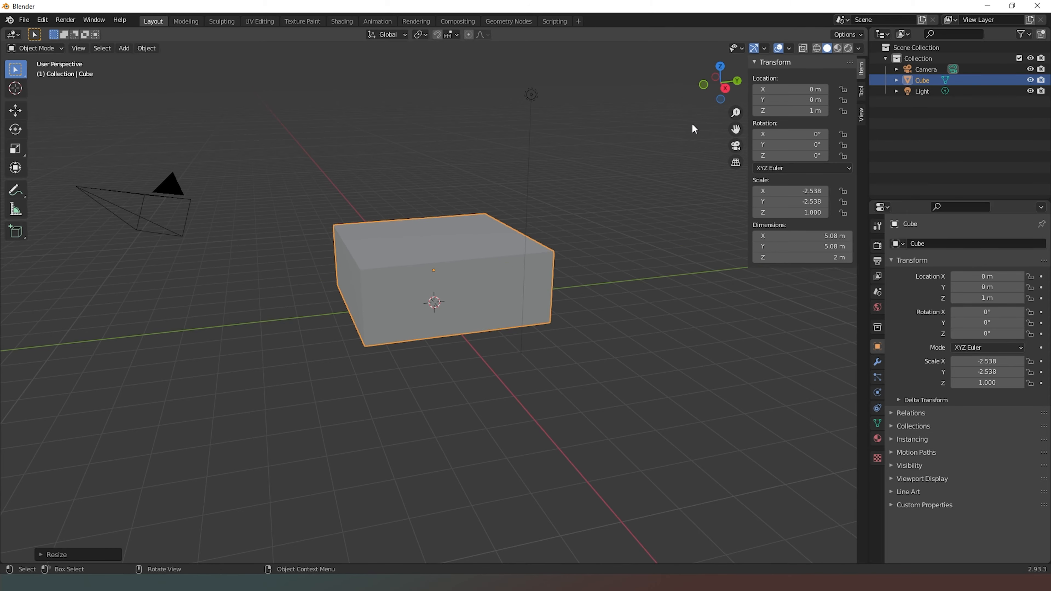
In Edit Mode with face selection, select the block's top face and raise it about 1.89 m along Z.
mouse_move(714, 98)
left_mouse_down()
mouse_move(893, 99)
mouse_move(718, 114)
mouse_move(681, 98)
mouse_move(704, 103)
left_mouse_up()
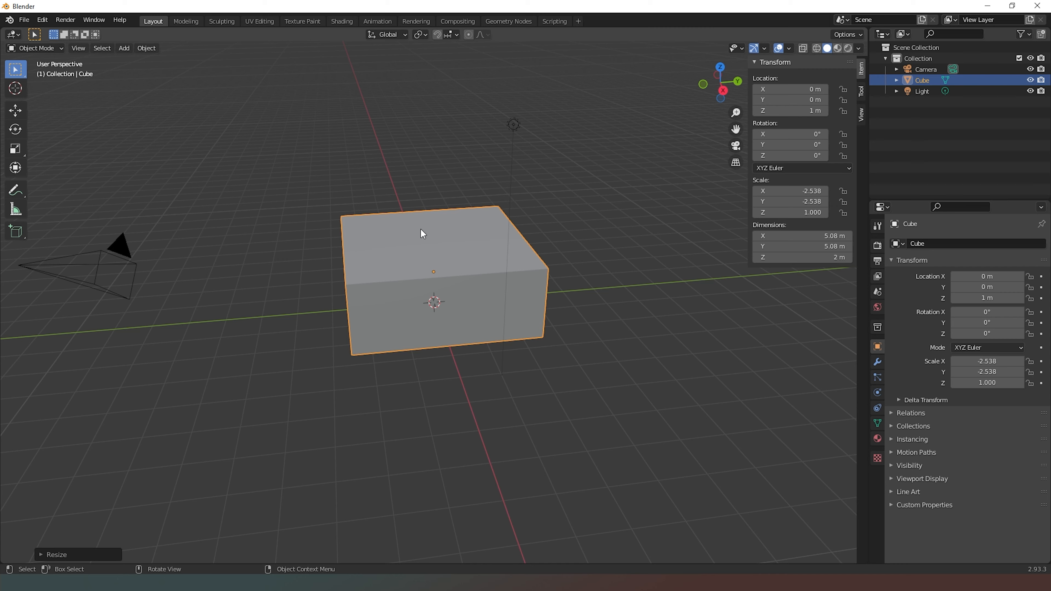
key("Tab")
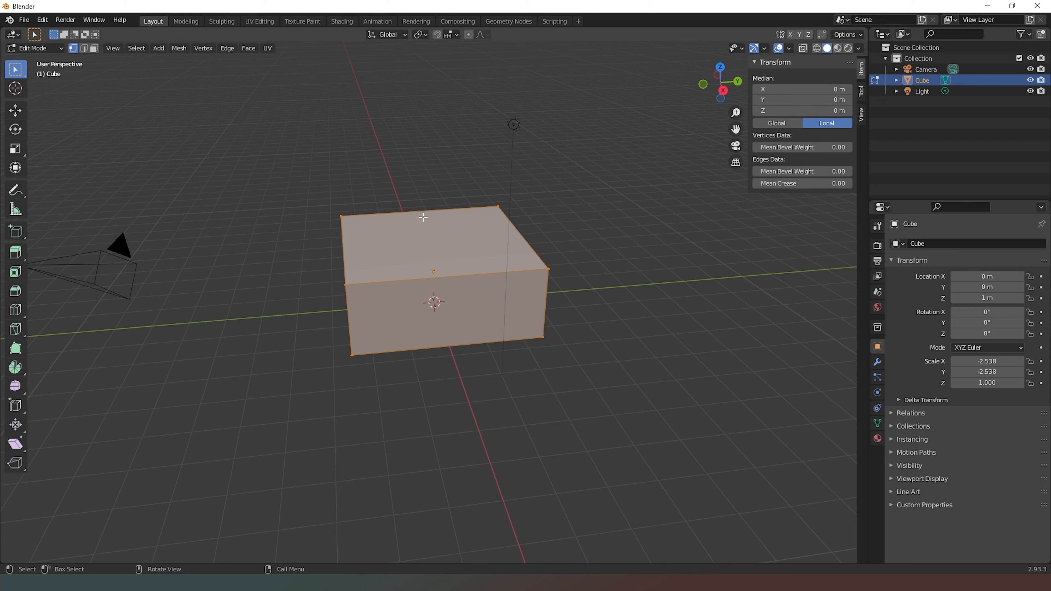
left_click(93, 49)
left_click(413, 236)
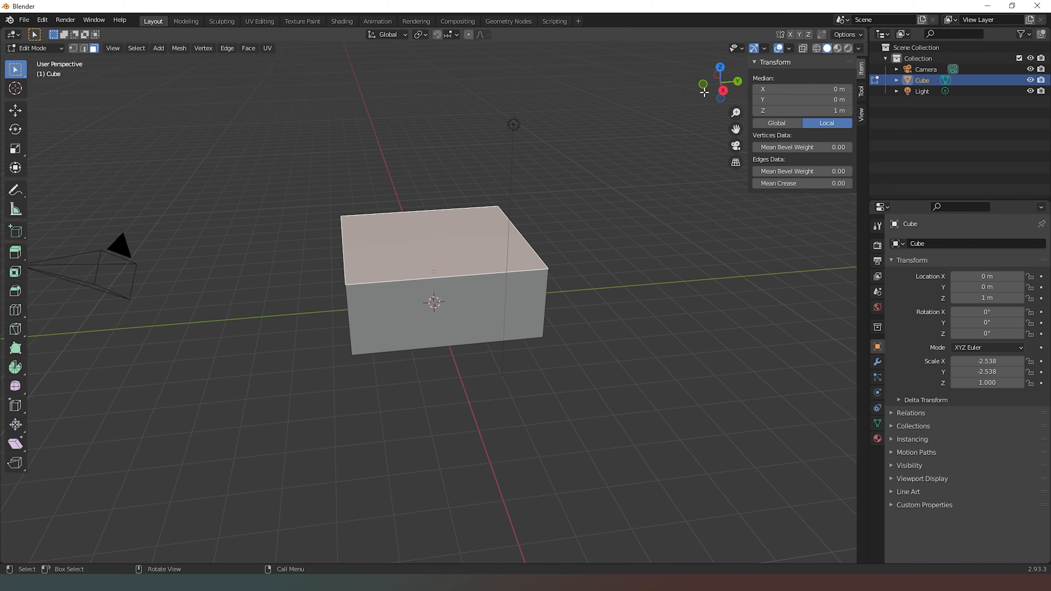
left_click_drag(707, 89, 815, 83)
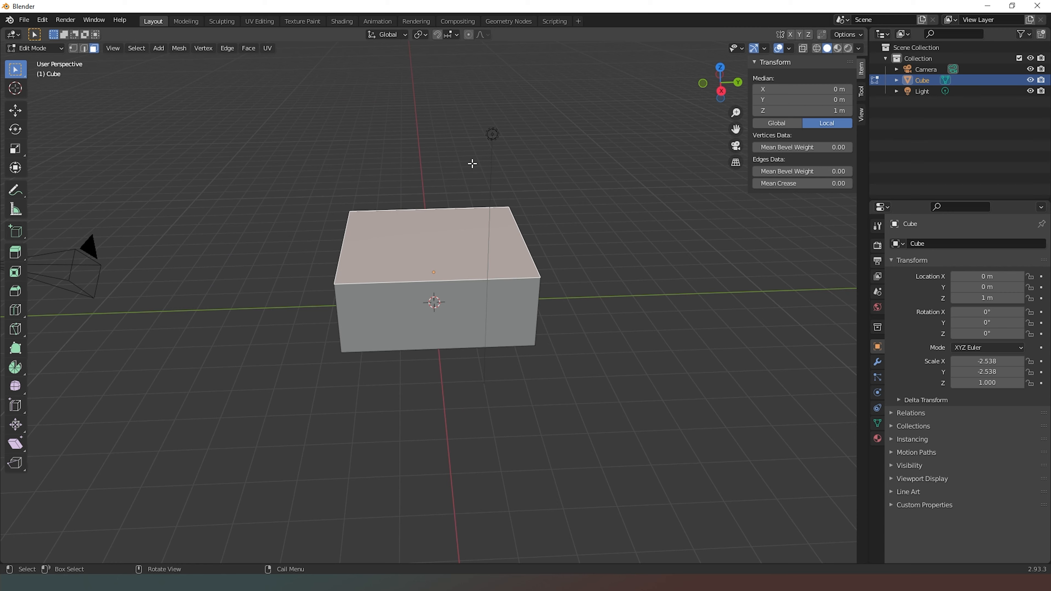
key("g")
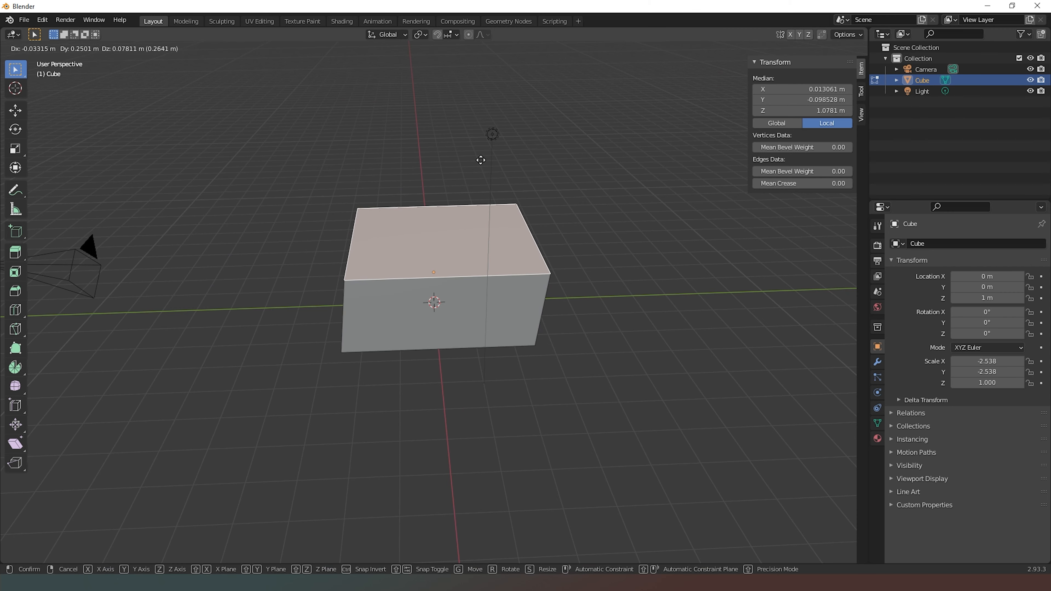
key("z")
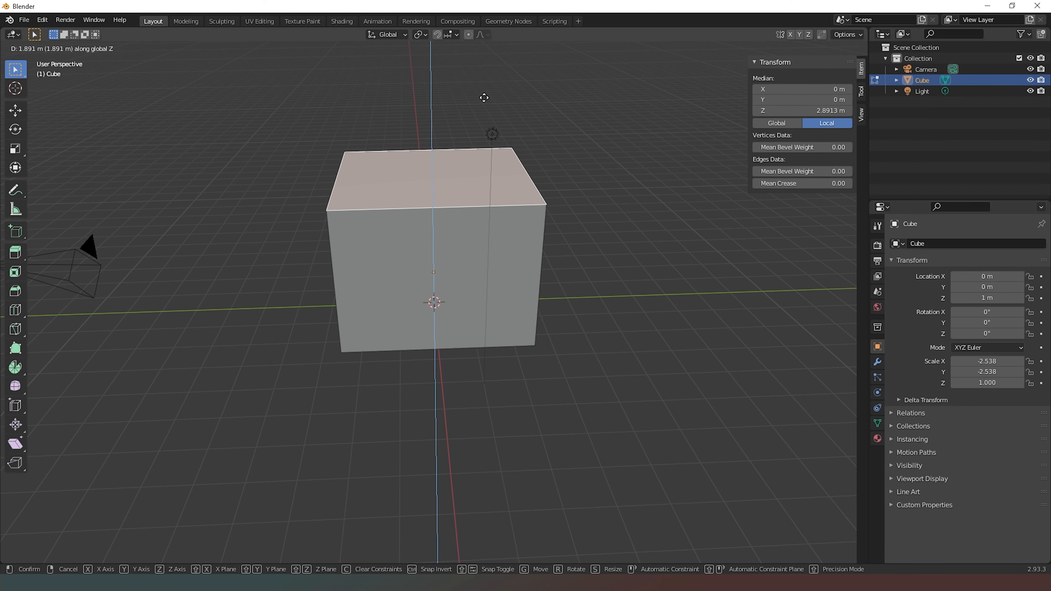
left_click(484, 98)
Try a centred vertical loop cut around the block, splitting its Y width, and undo it.
left_click_drag(720, 83, 769, 122)
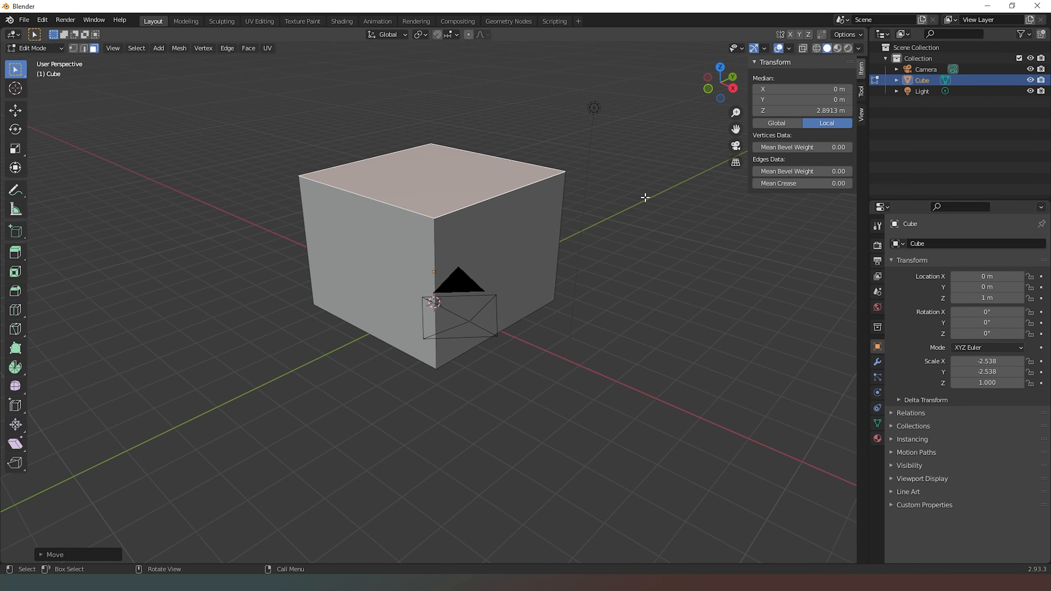
left_click_drag(718, 89, 757, 106)
middle_click_drag(433, 302, 701, 117)
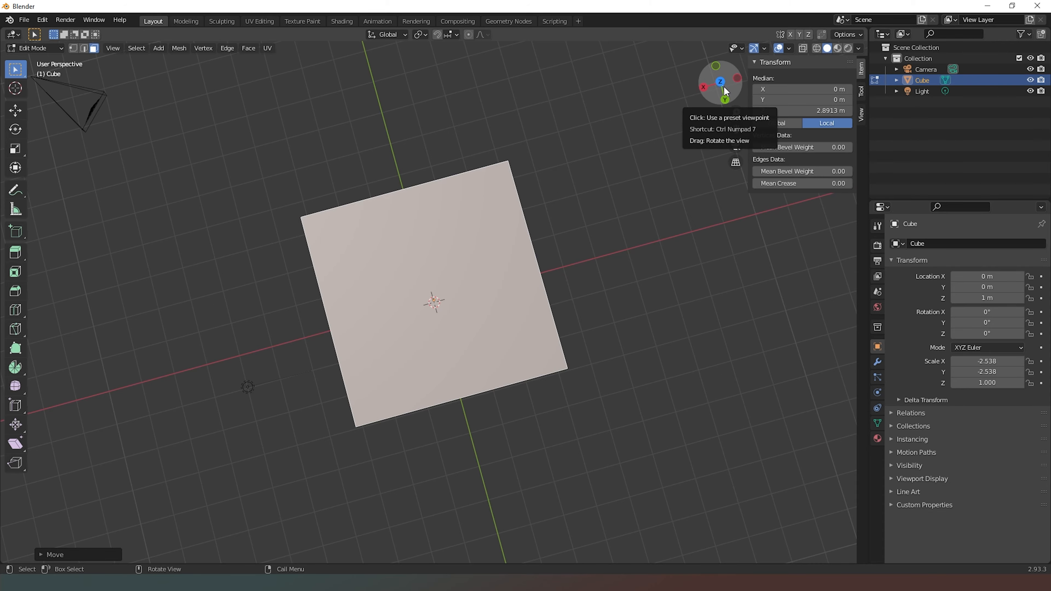
left_click_drag(723, 86, 720, 36)
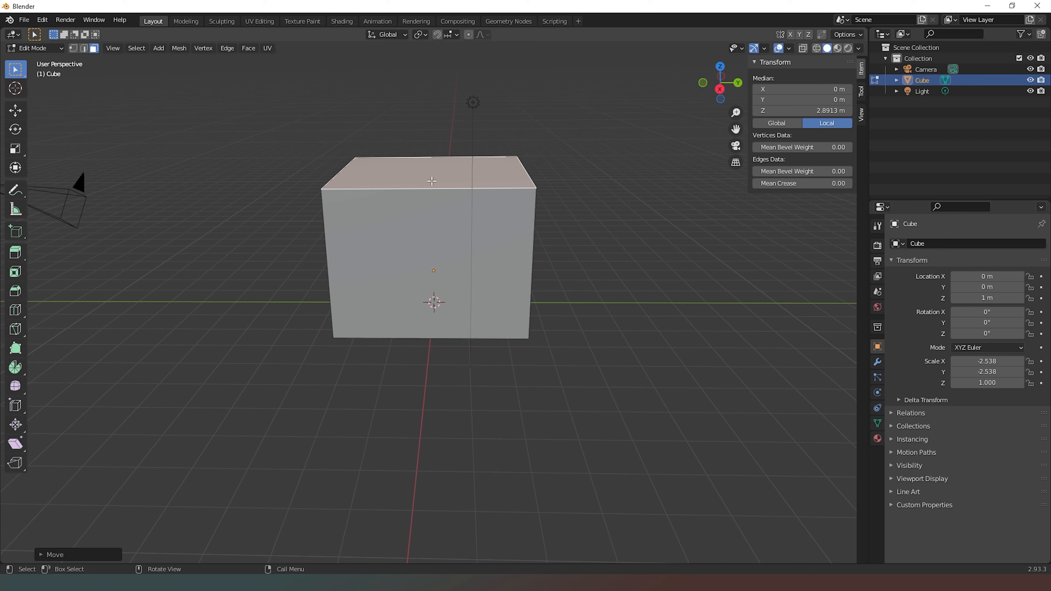
key("ctrl+r")
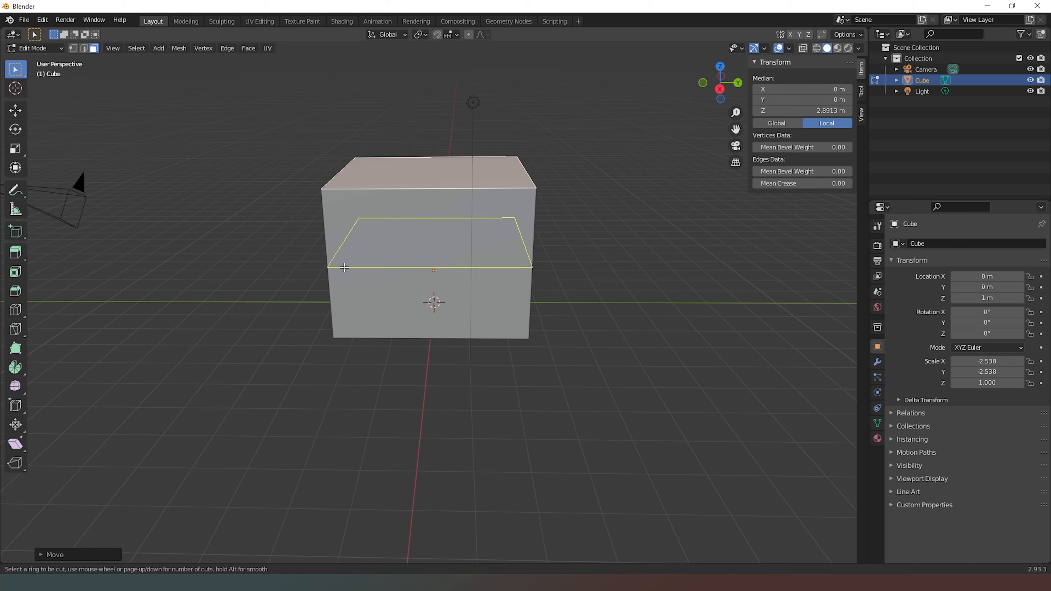
left_click(440, 194)
right_click(440, 195)
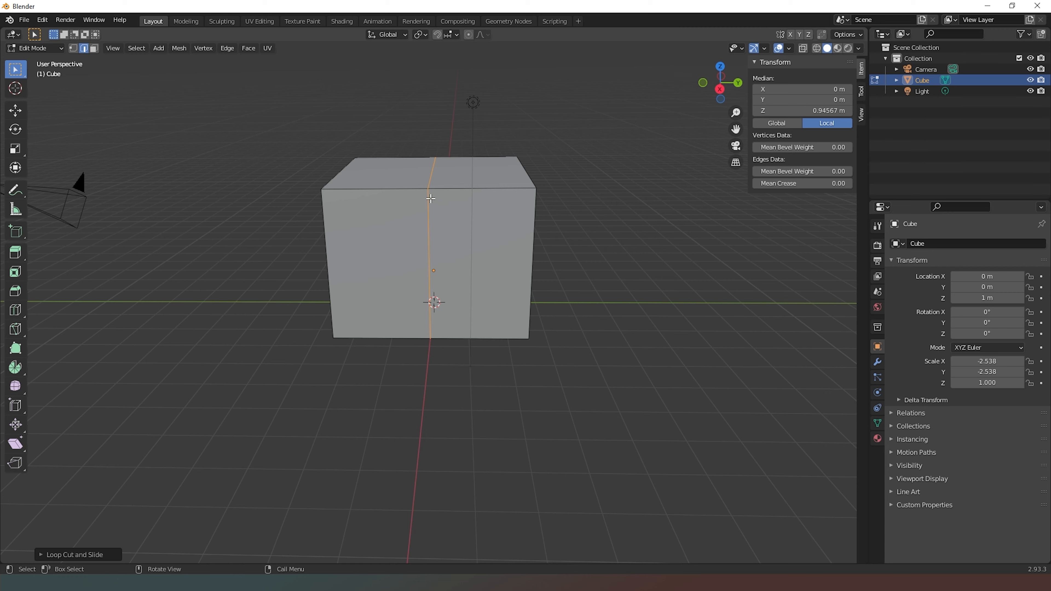
key("ctrl+z")
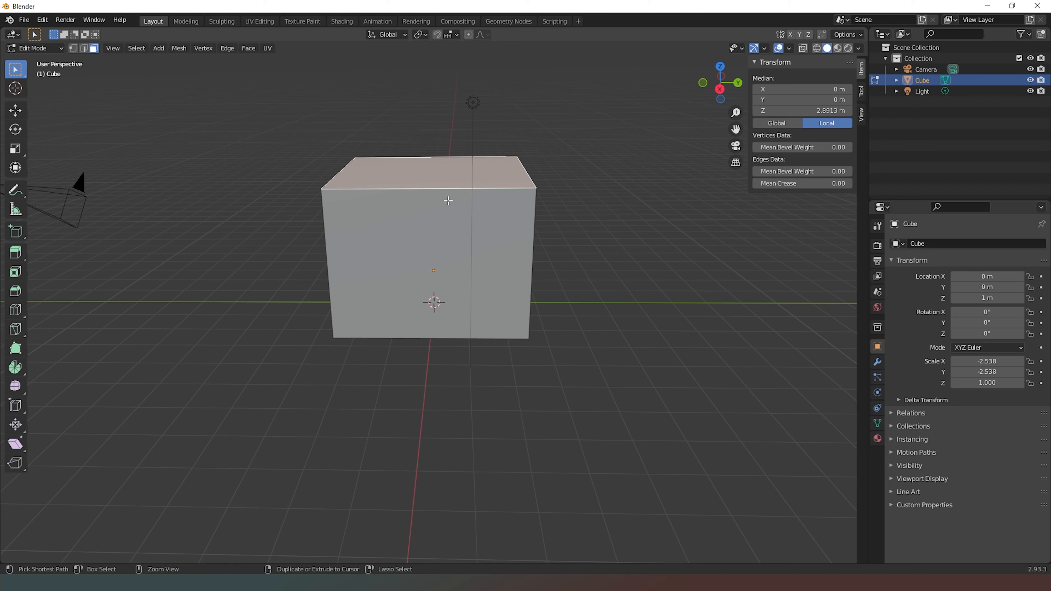
Add a vertical loop cut around the block that divides its Y width, keeping it exactly centred without any slide.
key("ctrl+r")
left_click(449, 202)
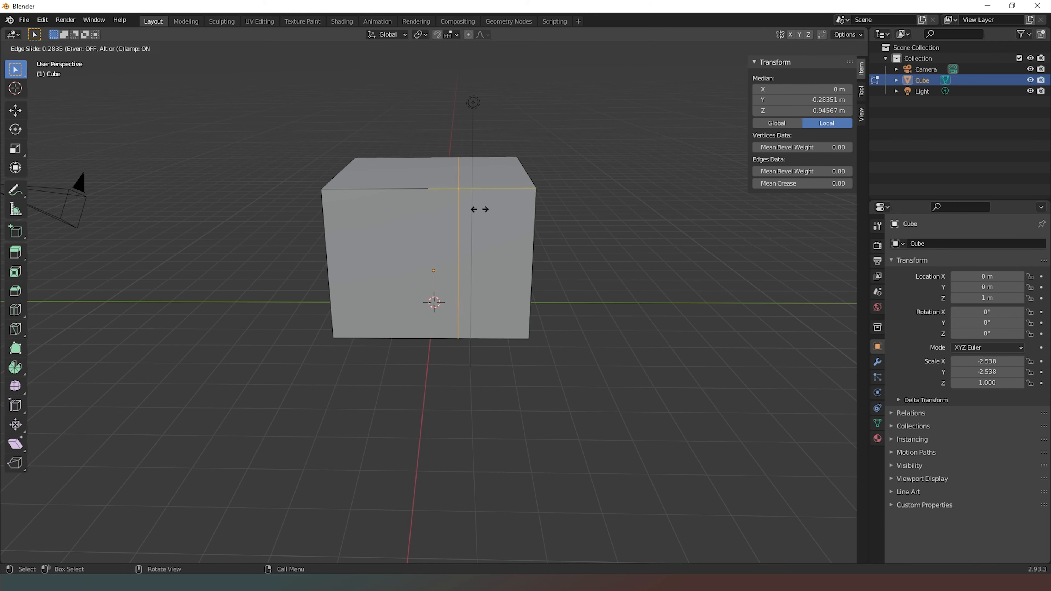
right_click(480, 210)
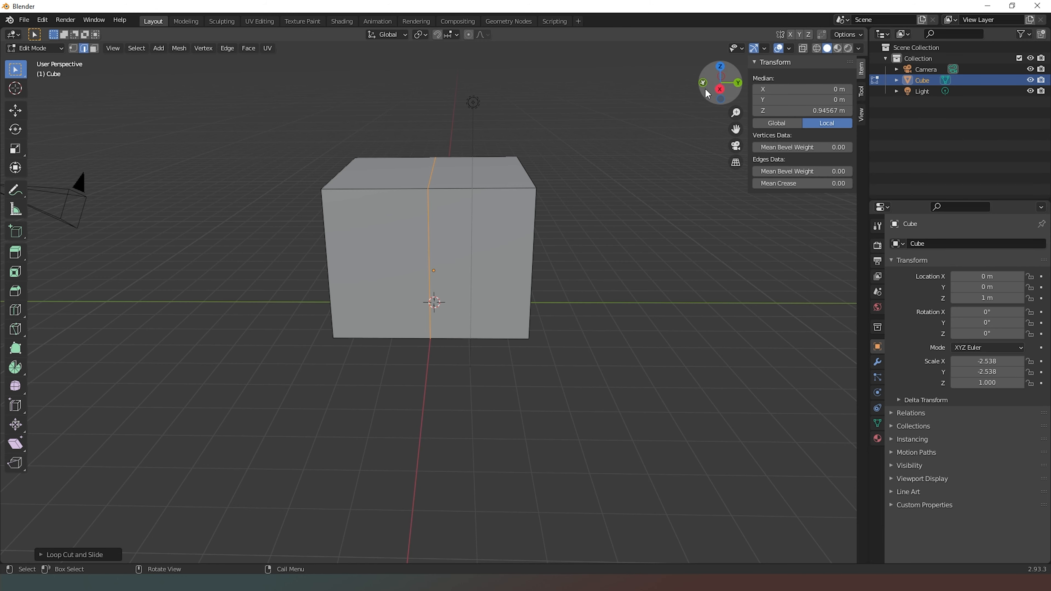
left_click_drag(714, 87, 708, 85)
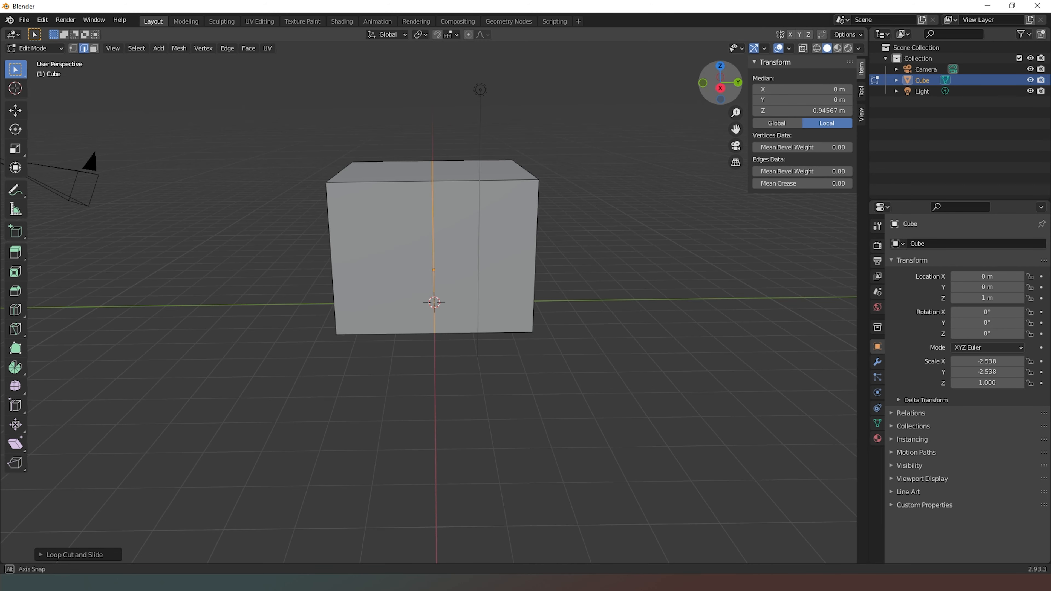
With X-ray enabled, select all faces of the block's negative-Y half in face selection and delete them.
left_click(803, 48)
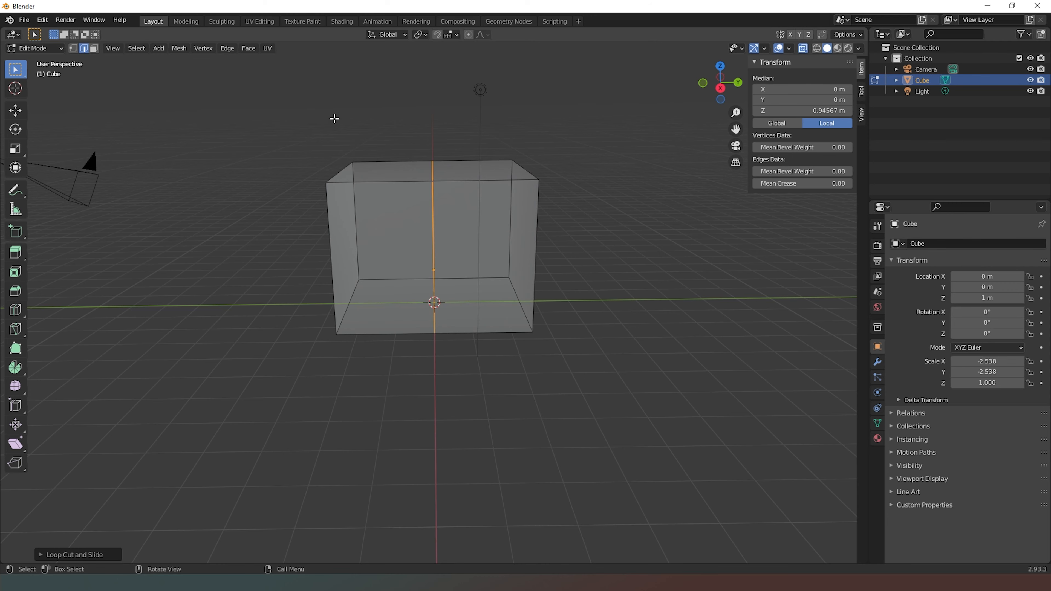
left_click(95, 49)
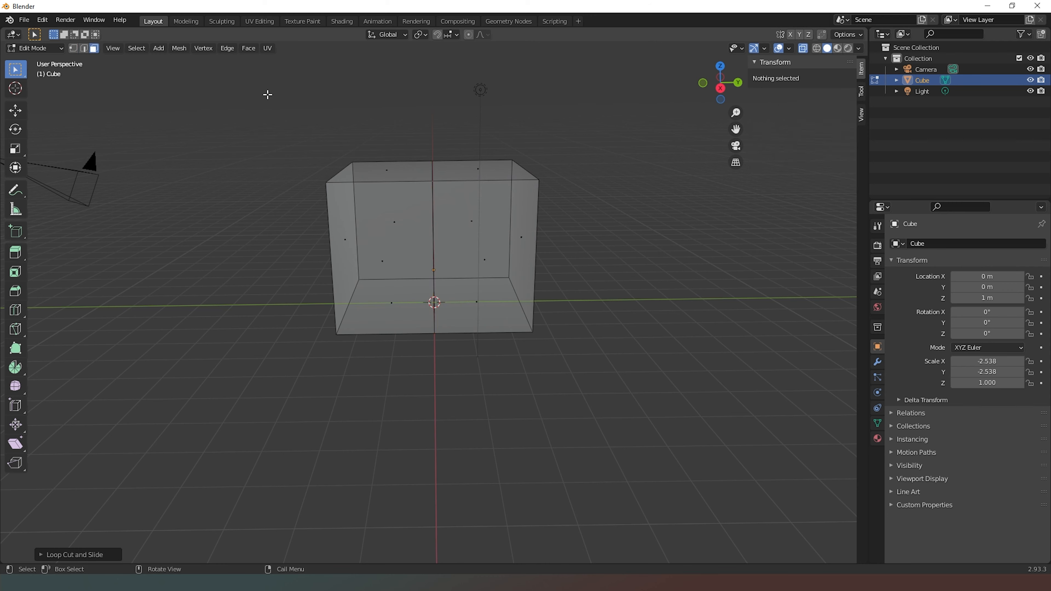
left_click_drag(265, 89, 417, 387)
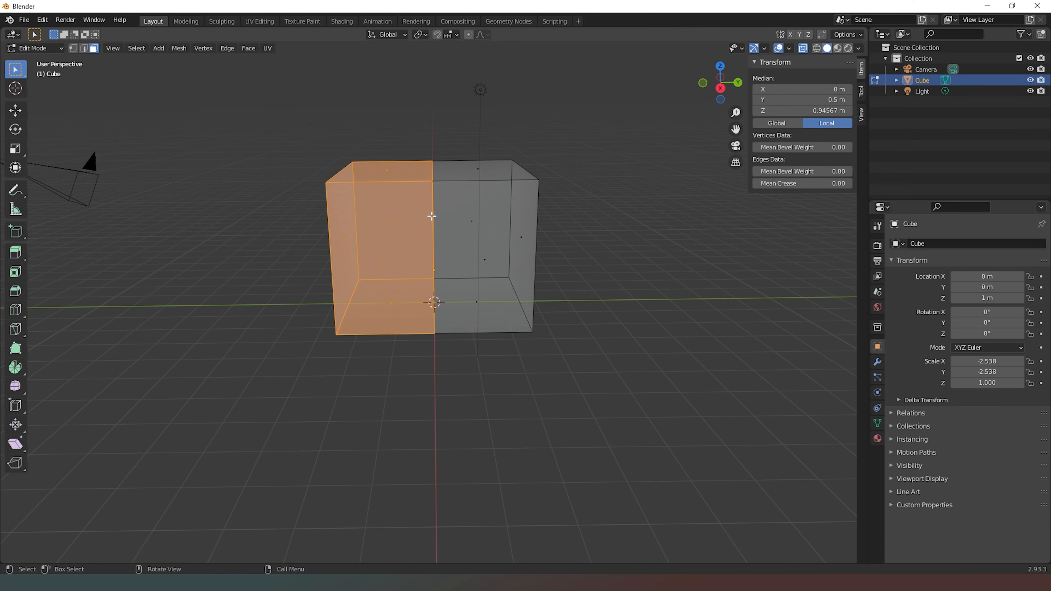
key("x")
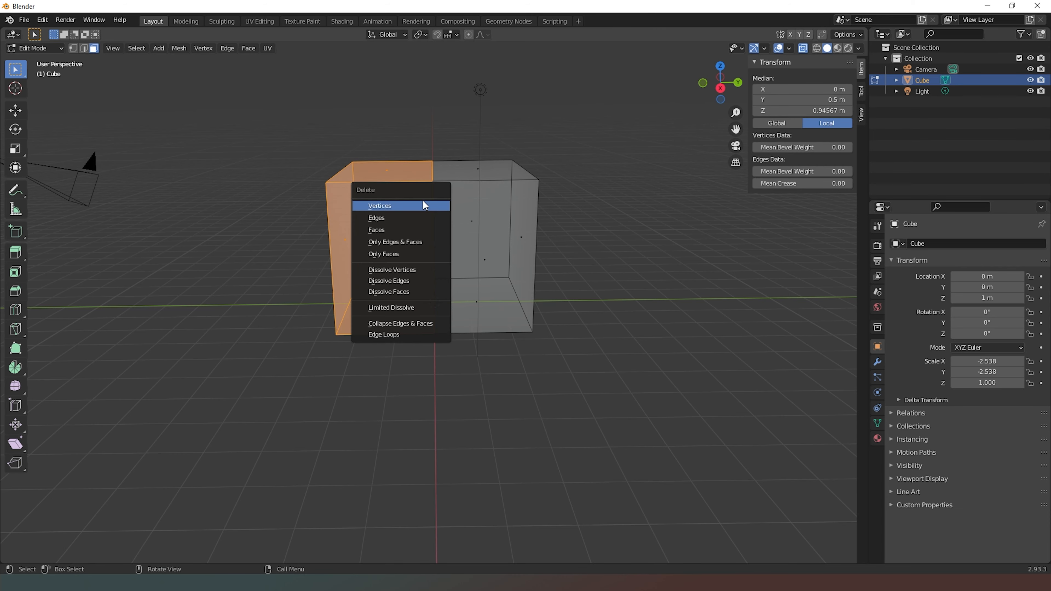
left_click(402, 230)
In edge selection, raise the upper edge along the block's open side about 1.46 m along Z to form a sloped roof.
left_click_drag(721, 87, 595, 161)
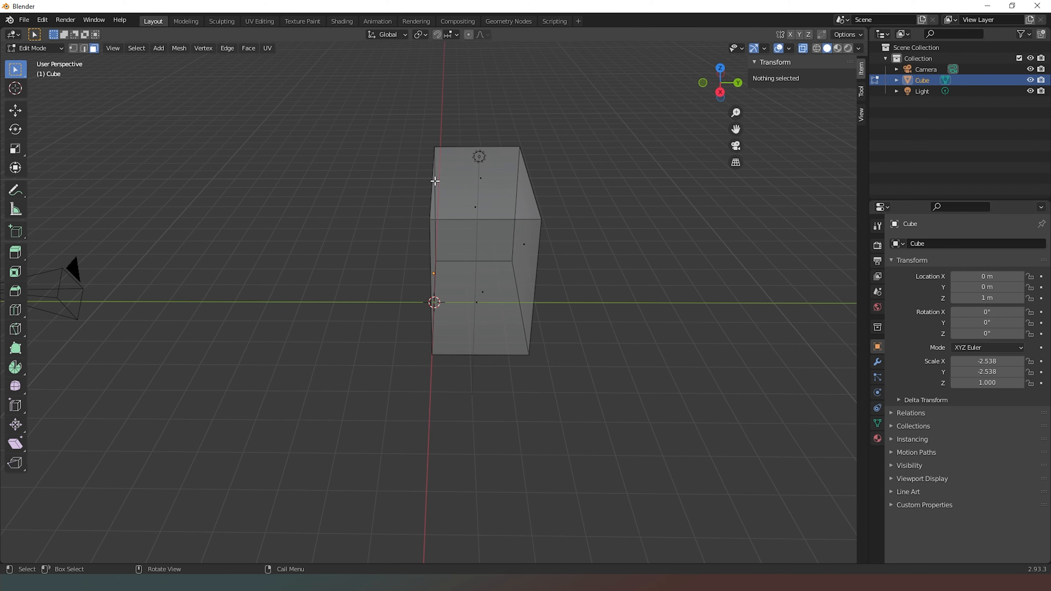
left_click_drag(702, 105, 622, 170)
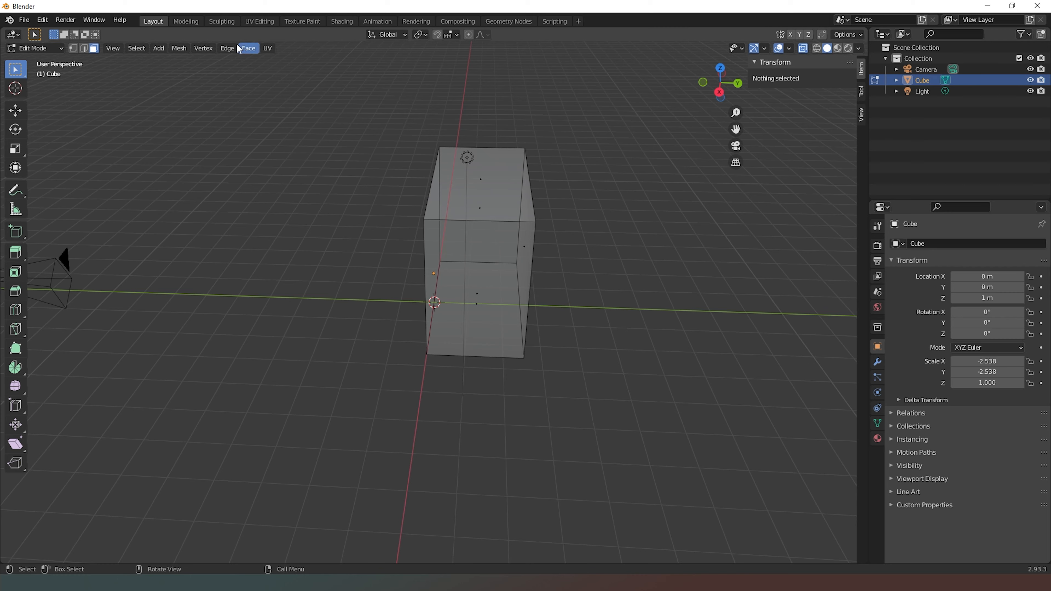
left_click(84, 50)
left_click(432, 181)
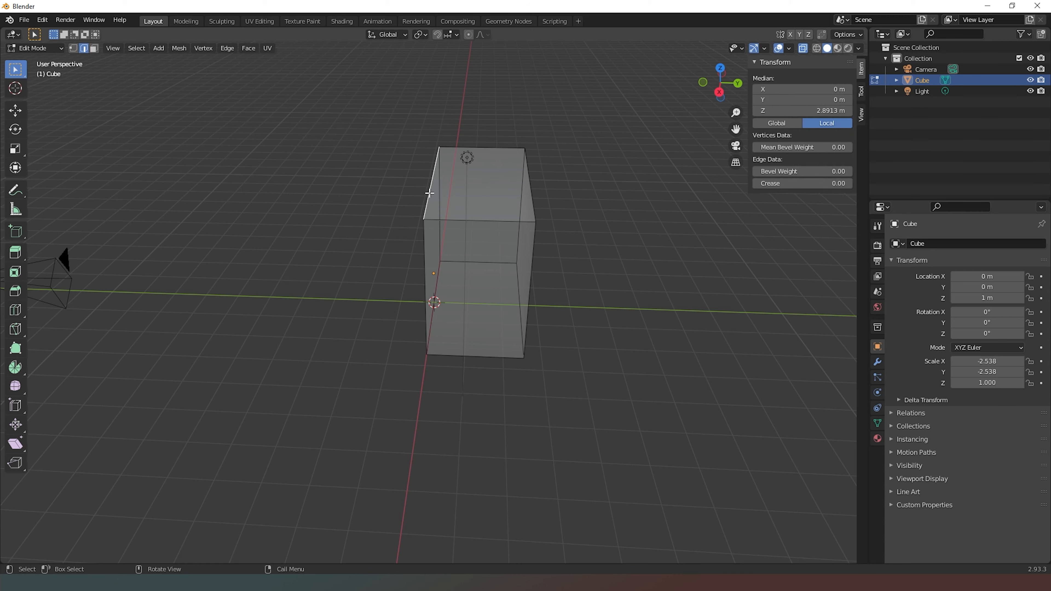
key("g")
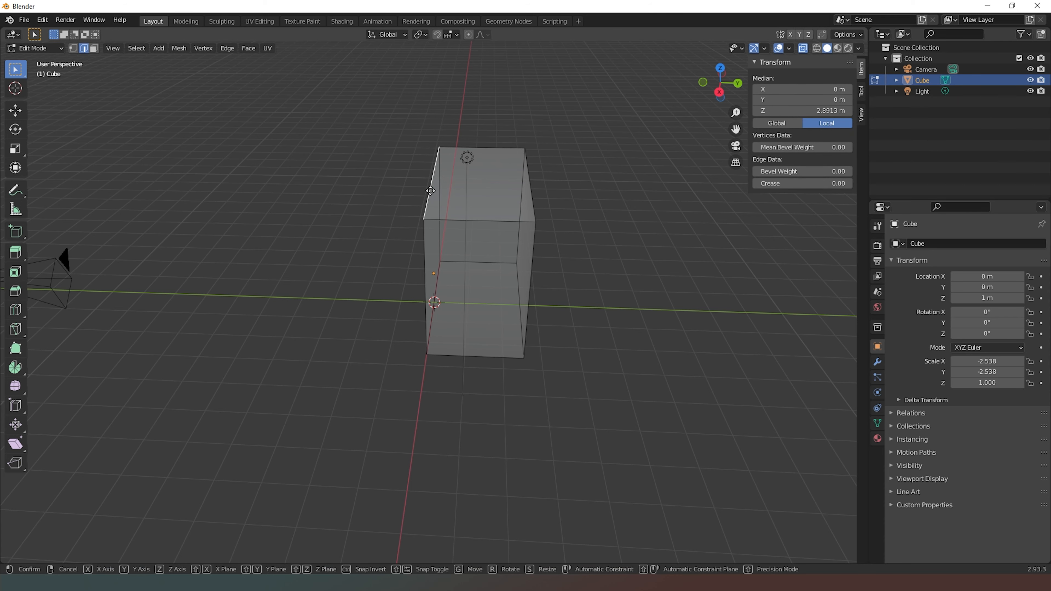
key("z")
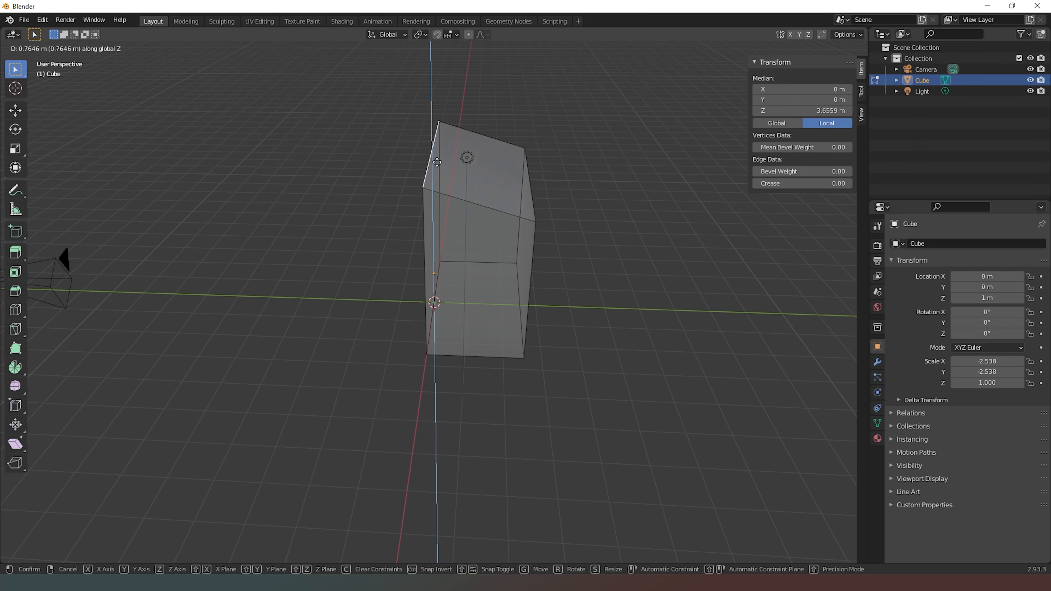
left_click(444, 135)
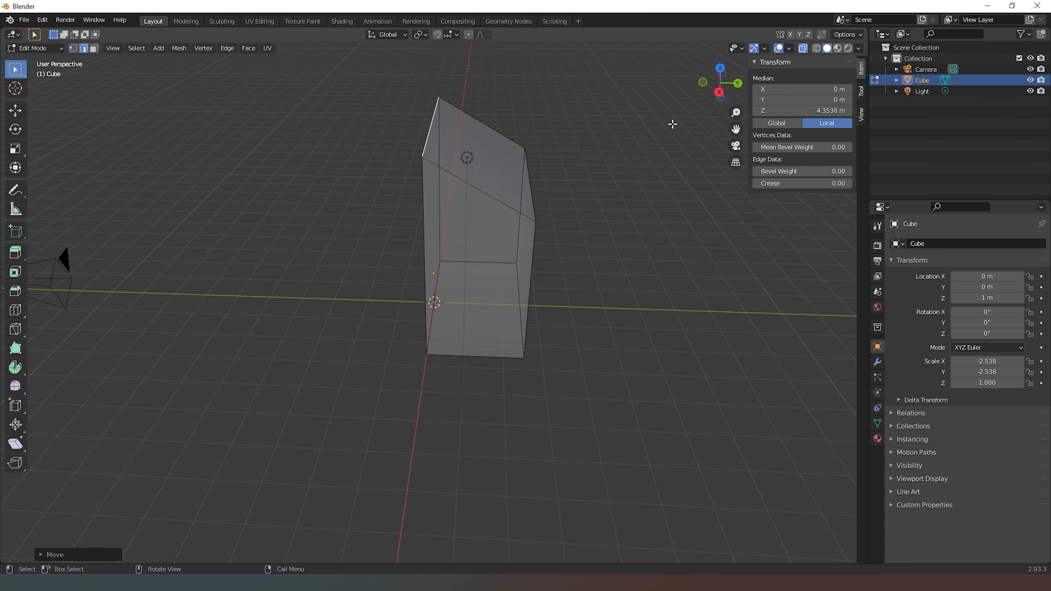
Return to Object Mode and add a Mirror modifier that mirrors the half block across the Y axis only.
left_click_drag(720, 83, 869, 95)
key("Tab")
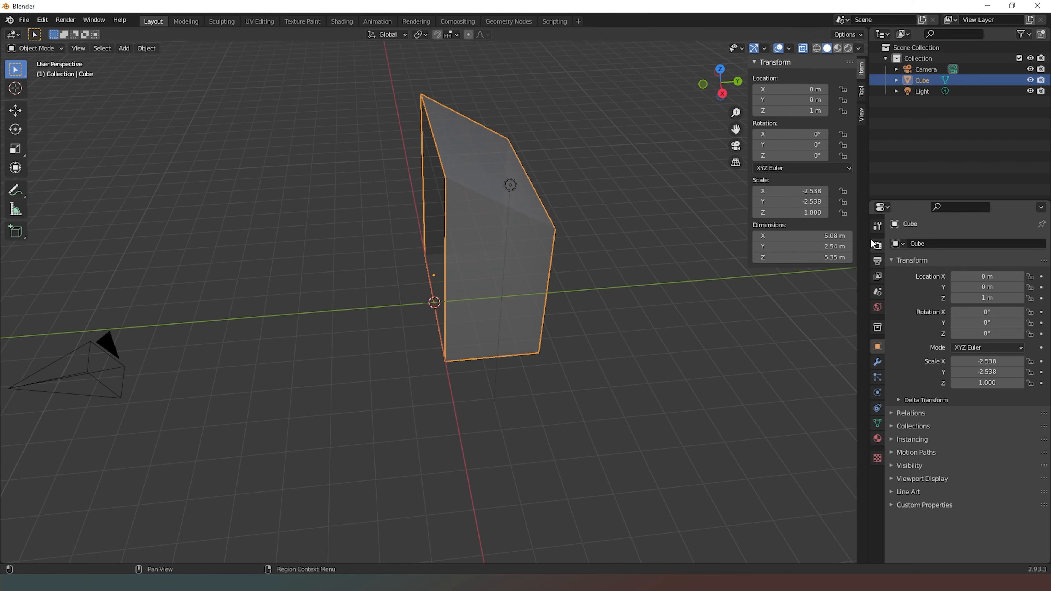
left_click(879, 362)
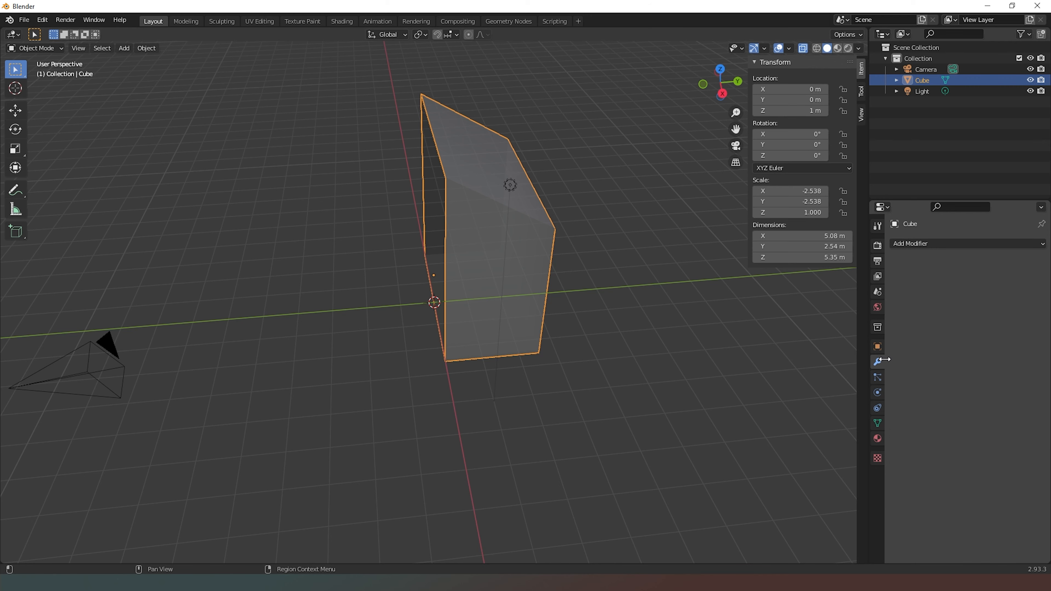
left_click(953, 244)
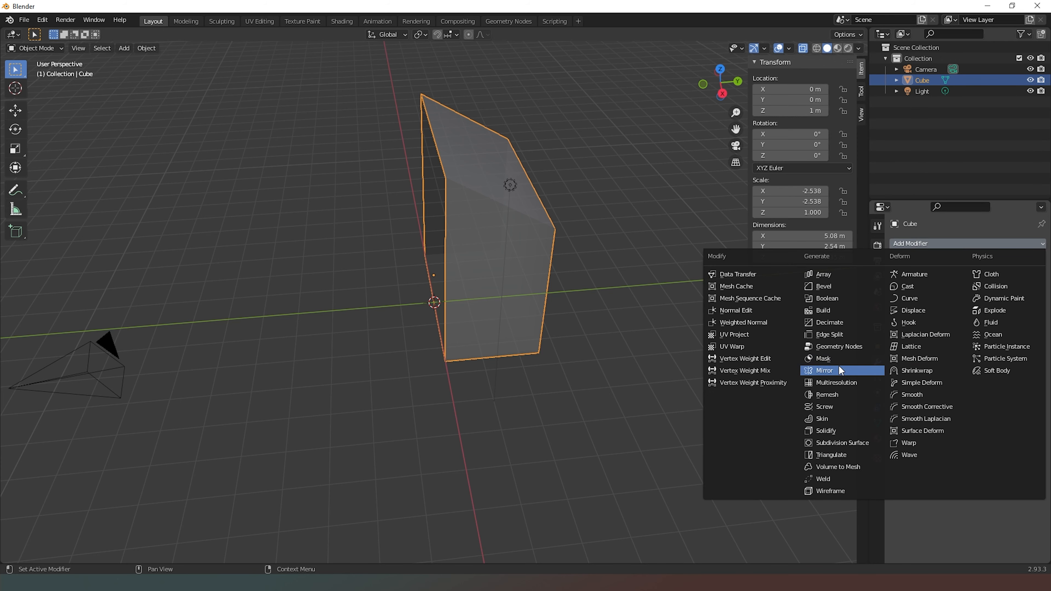
left_click(831, 367)
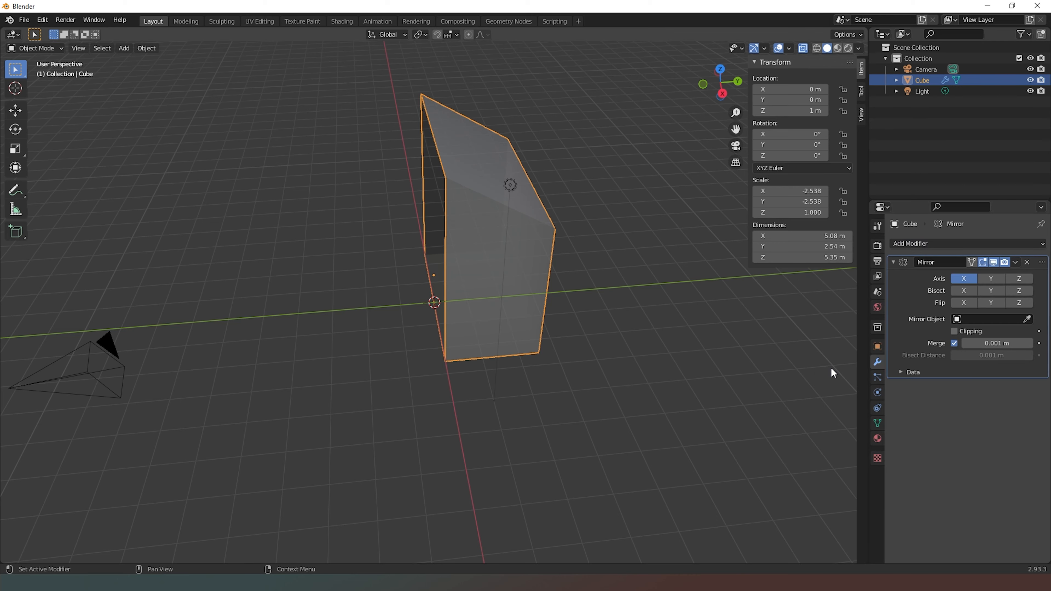
left_click(982, 282)
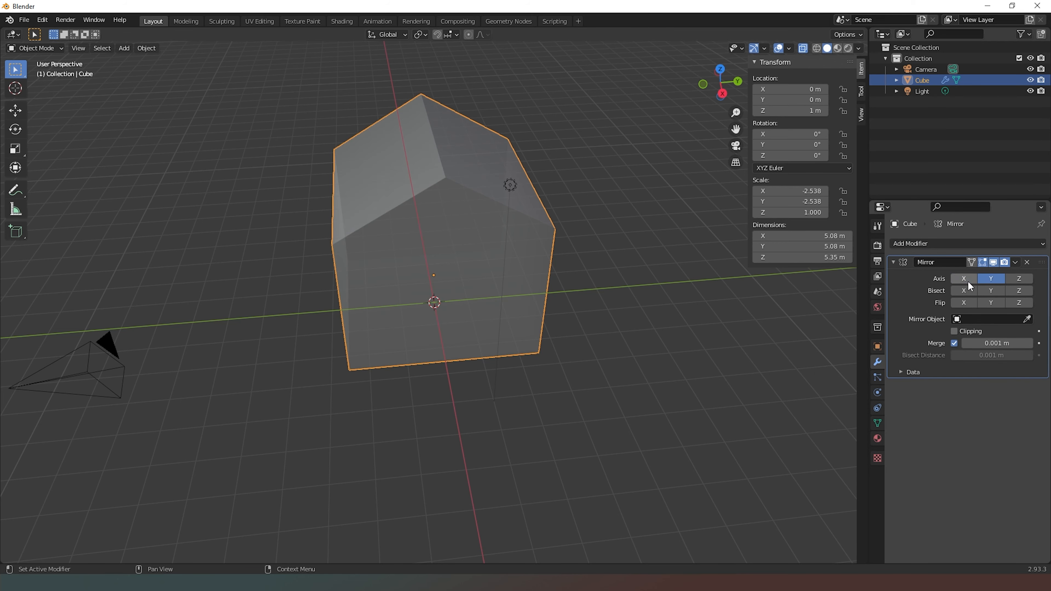
left_click(967, 281)
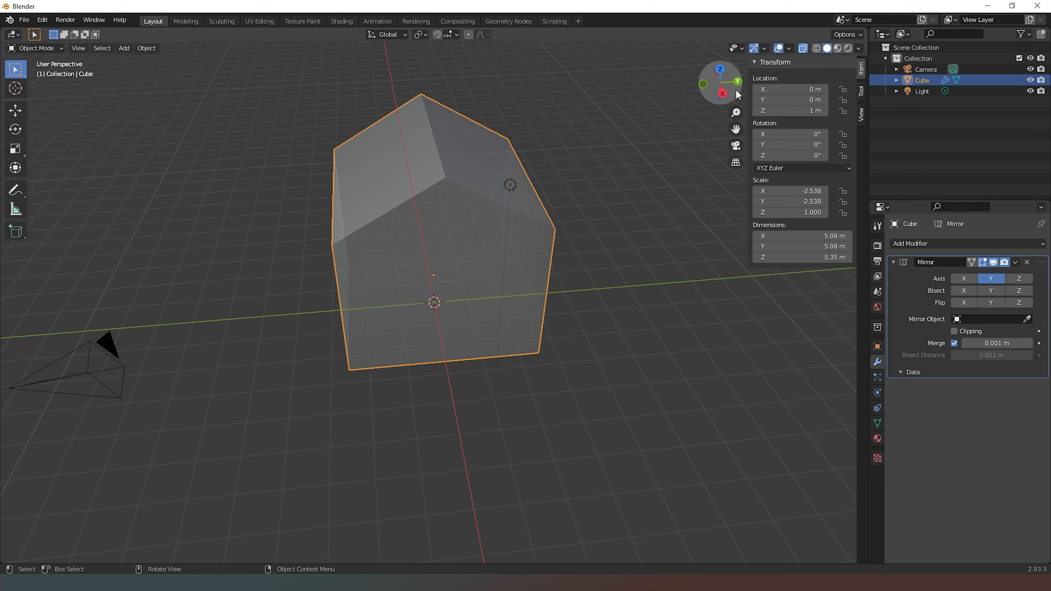
In Edit Mode with face selection, duplicate the sloped roof face and raise the copy about 0.17 m along Z.
left_click_drag(731, 88, 556, 202)
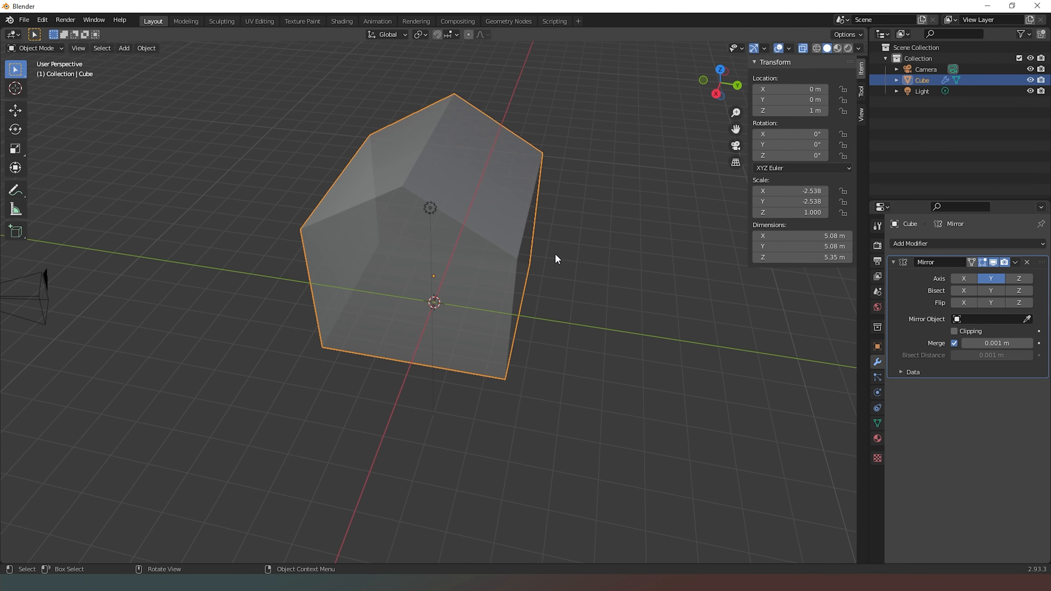
left_click_drag(703, 92, 615, 185)
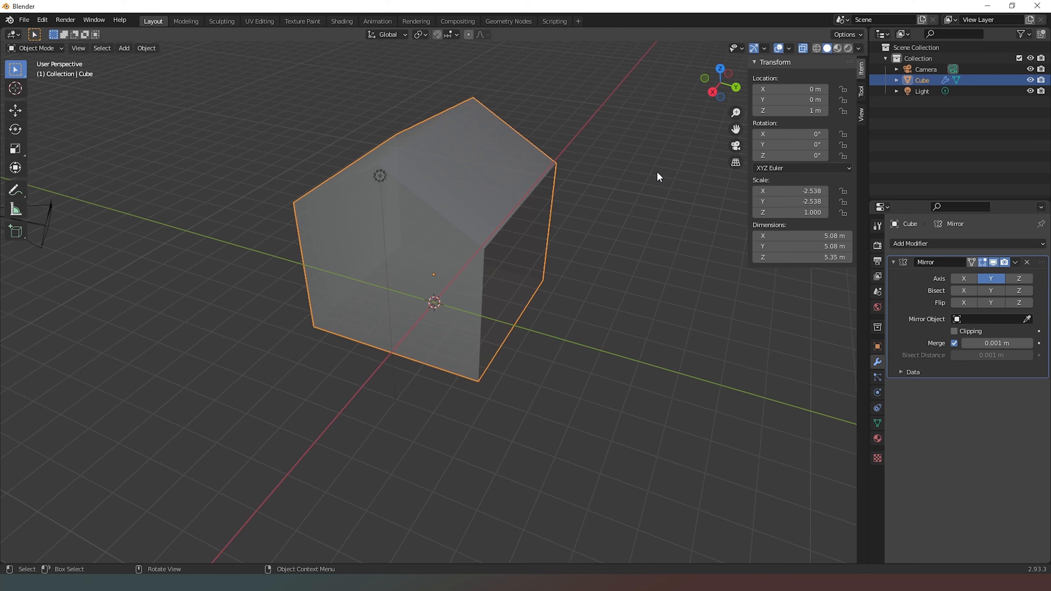
key("Tab")
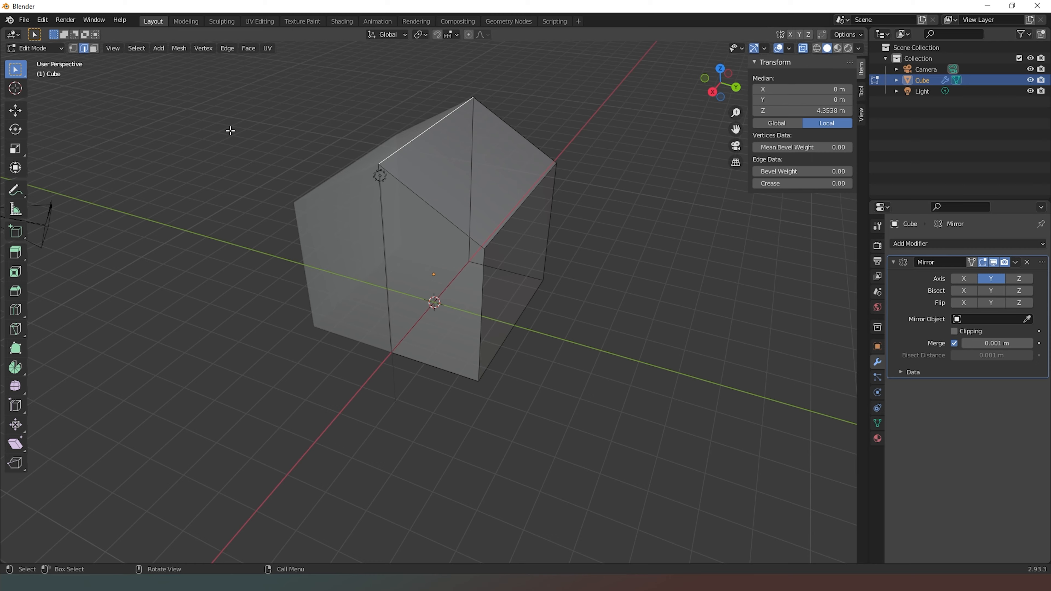
key("3")
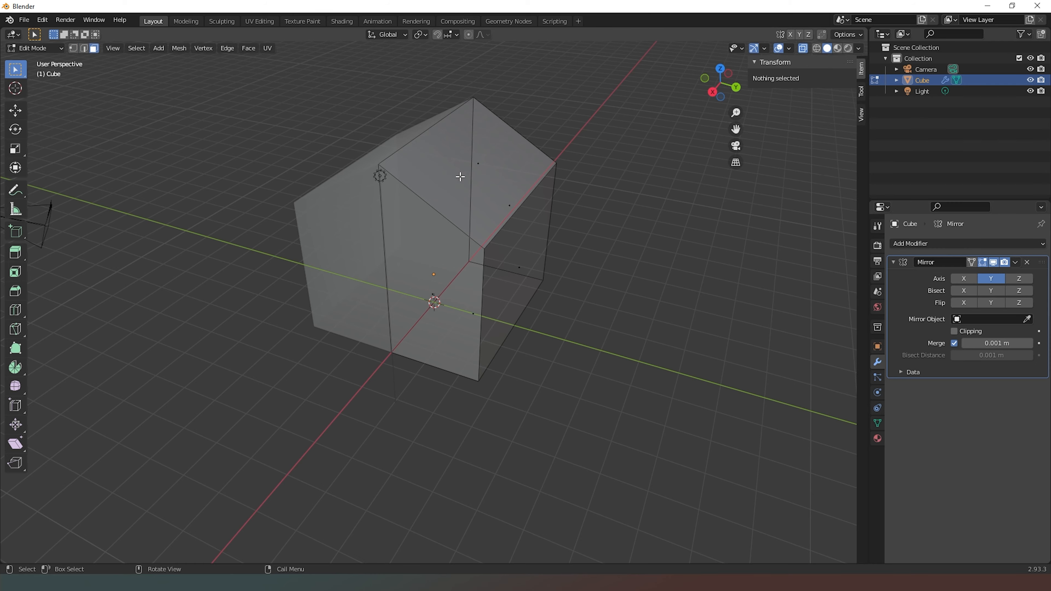
left_click(472, 174)
left_click_drag(735, 72, 654, 130)
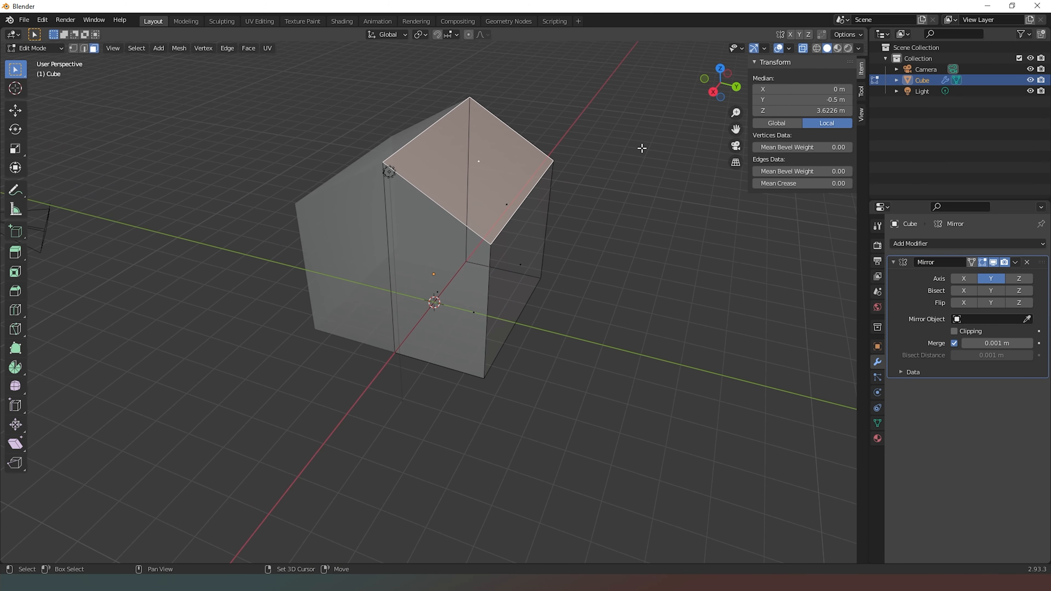
key("g")
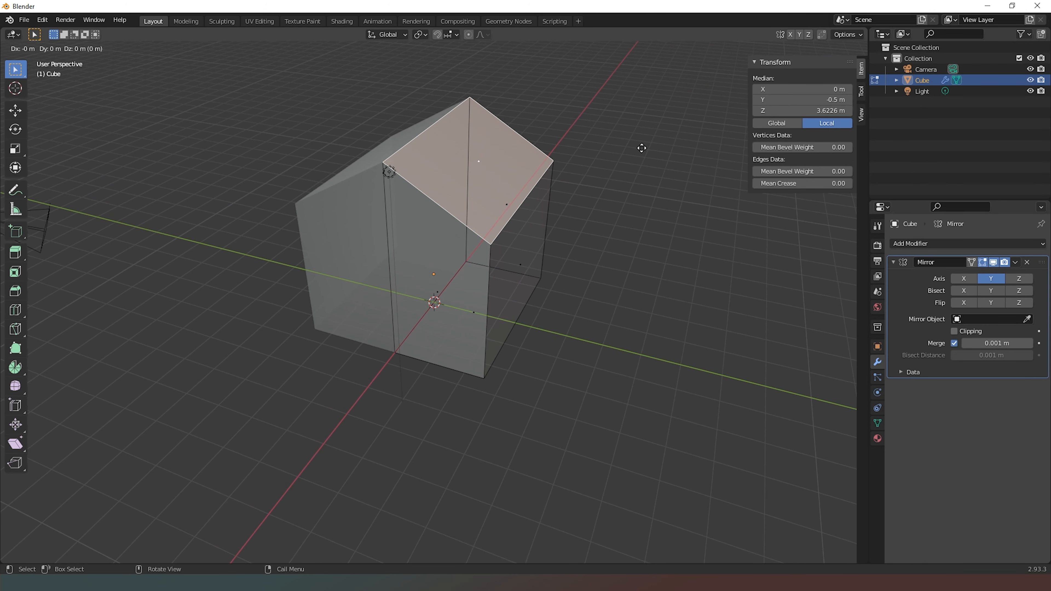
key("z")
left_click(649, 141)
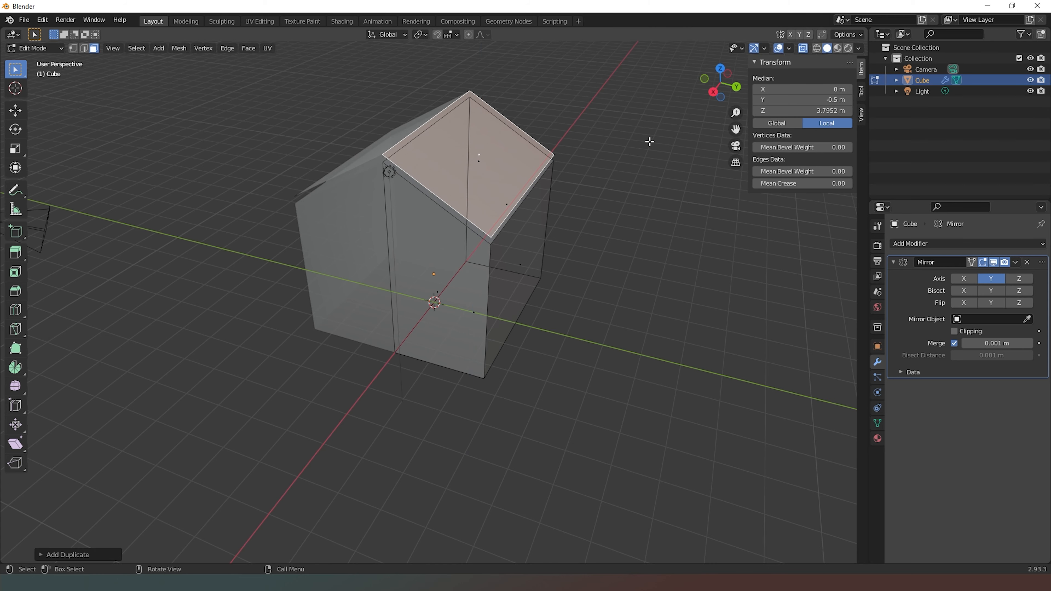
Separate the duplicated roof face into its own object and return to Object Mode.
key("p")
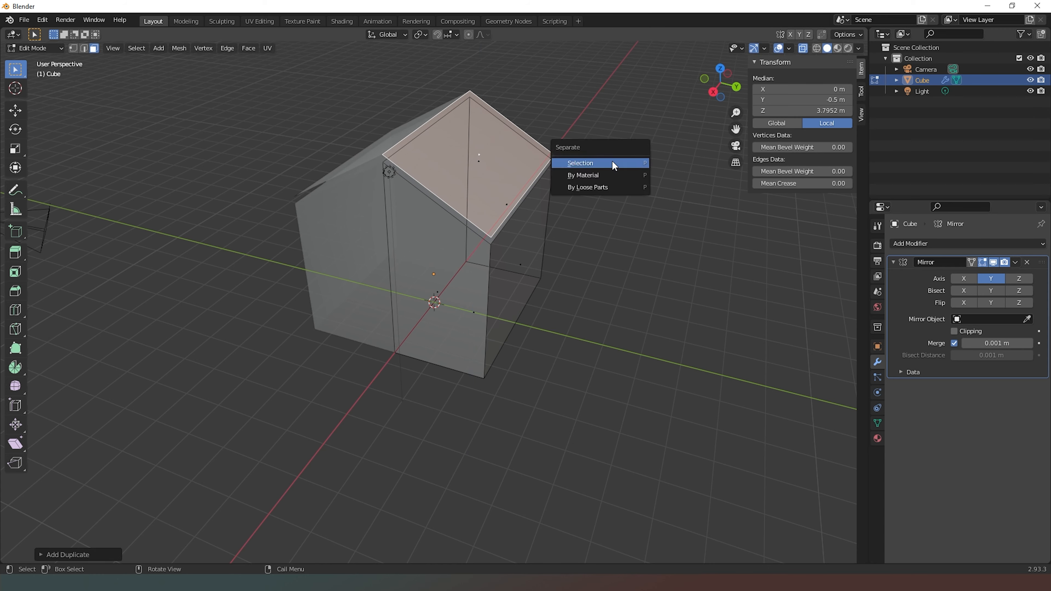
left_click(629, 162)
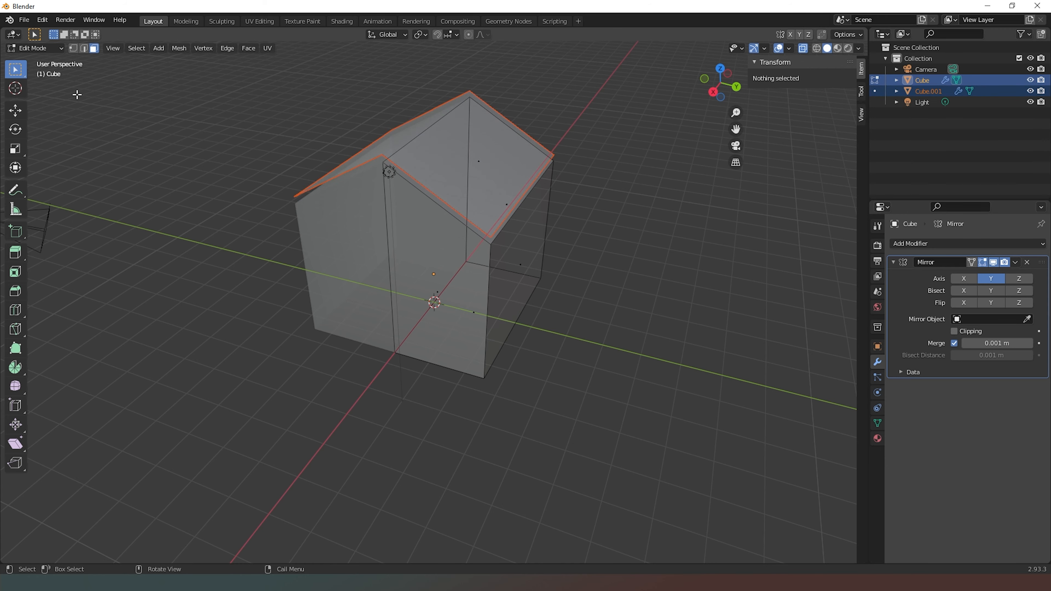
key("Tab")
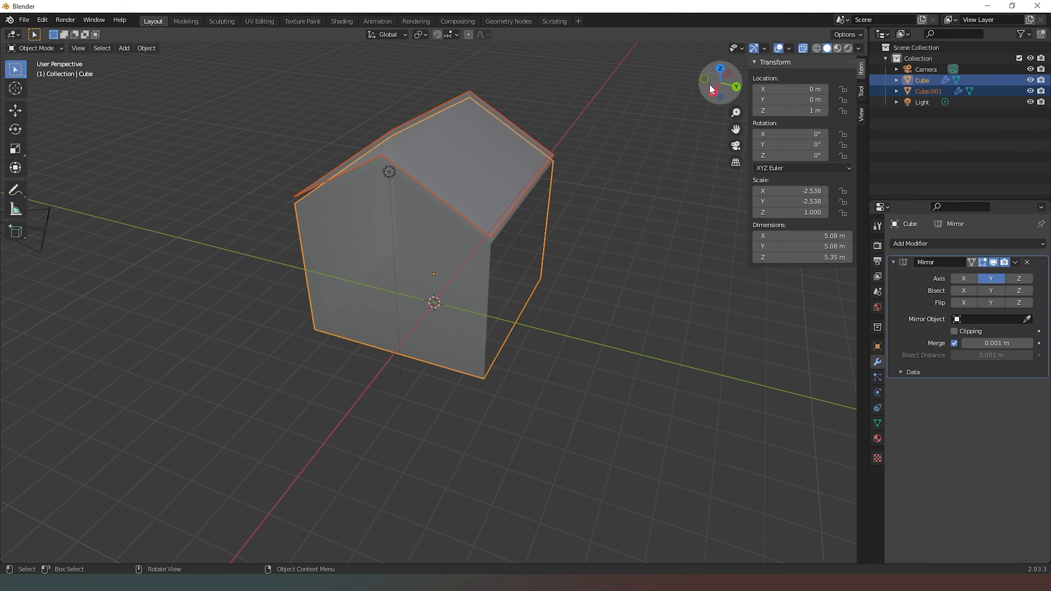
Select only the separated roof object and, in Edit Mode, select its sloped face.
left_click_drag(713, 88, 668, 121)
left_click(497, 125)
left_click(498, 126)
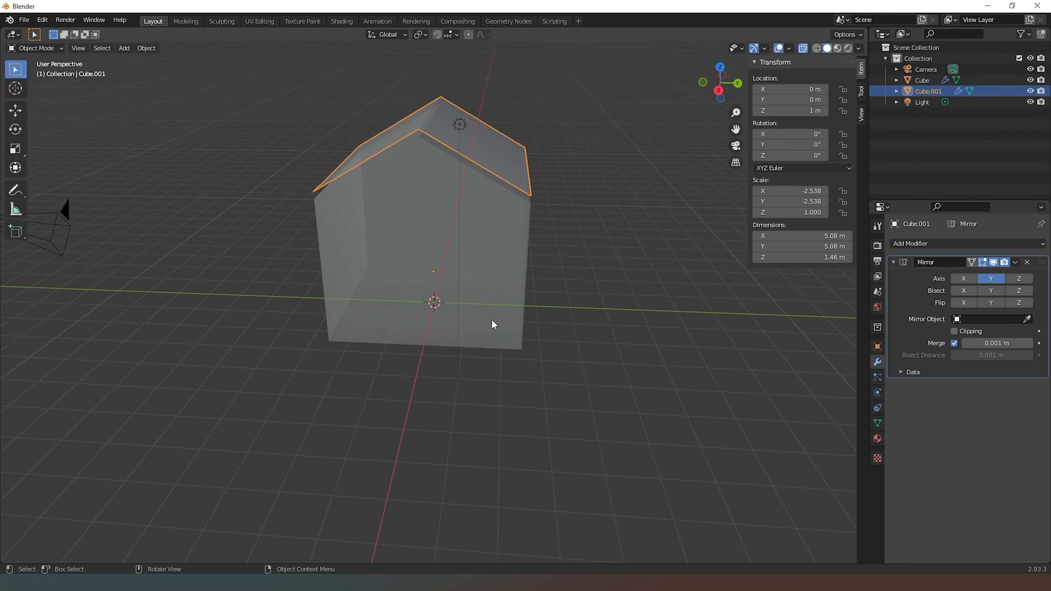
left_click_drag(720, 83, 601, 154)
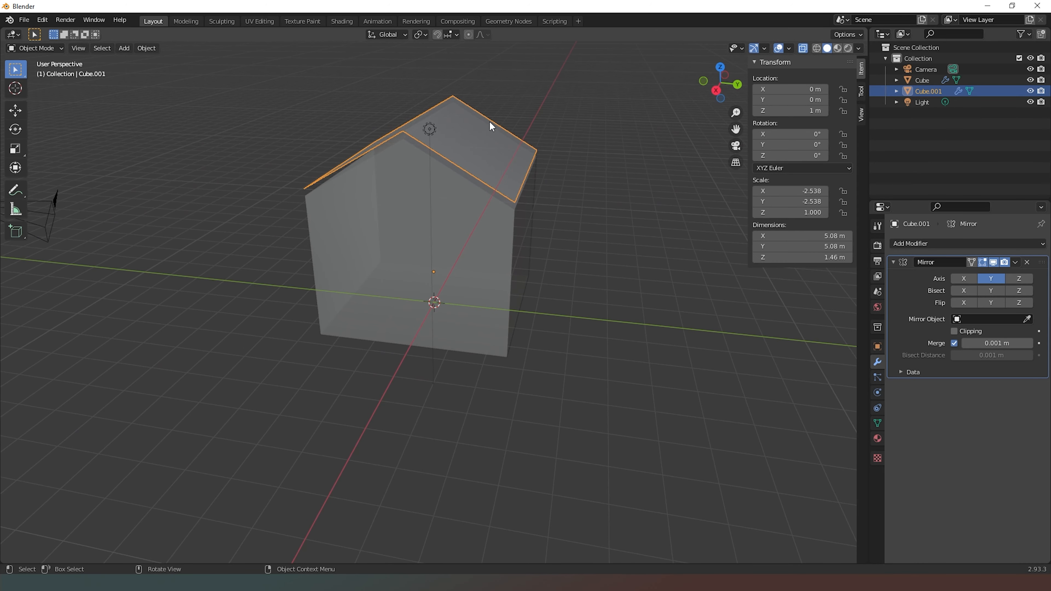
key("Tab")
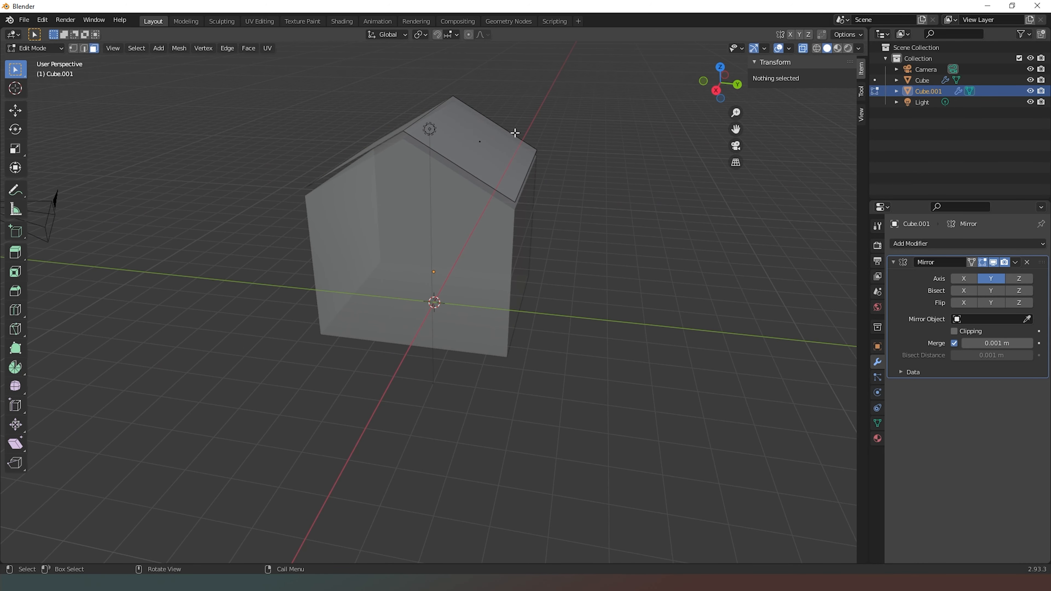
left_click(460, 121)
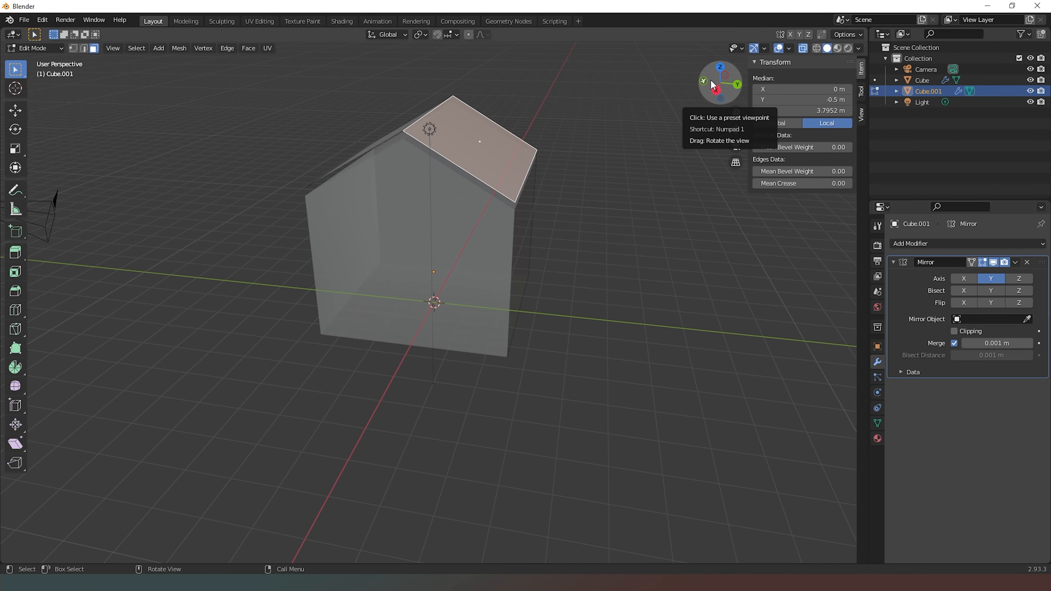
Try enlarging the roof face uniformly by a factor of about 1.3, and undo it.
left_click_drag(716, 89, 691, 120)
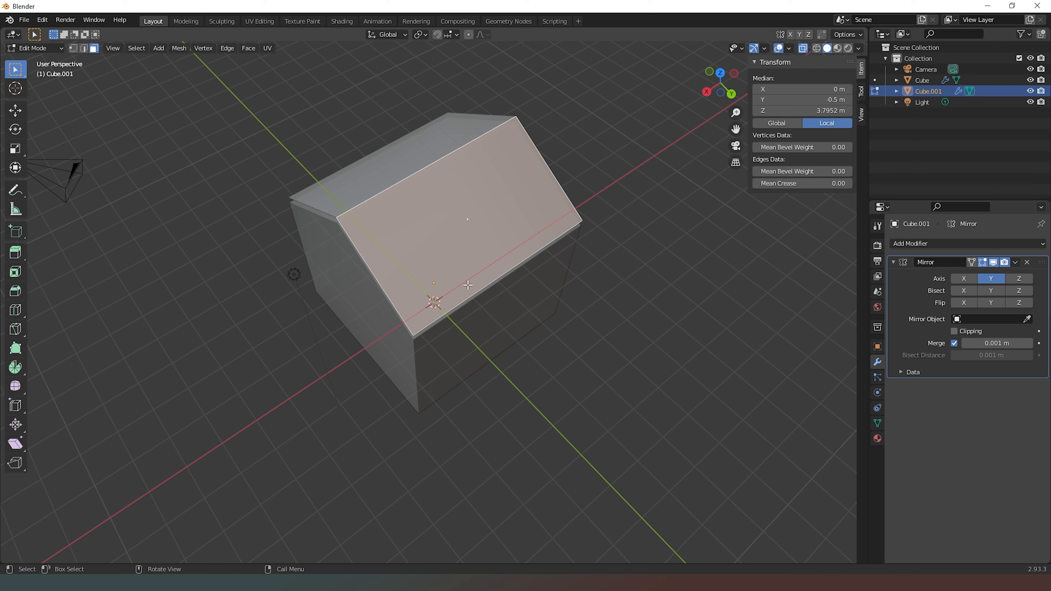
key("s")
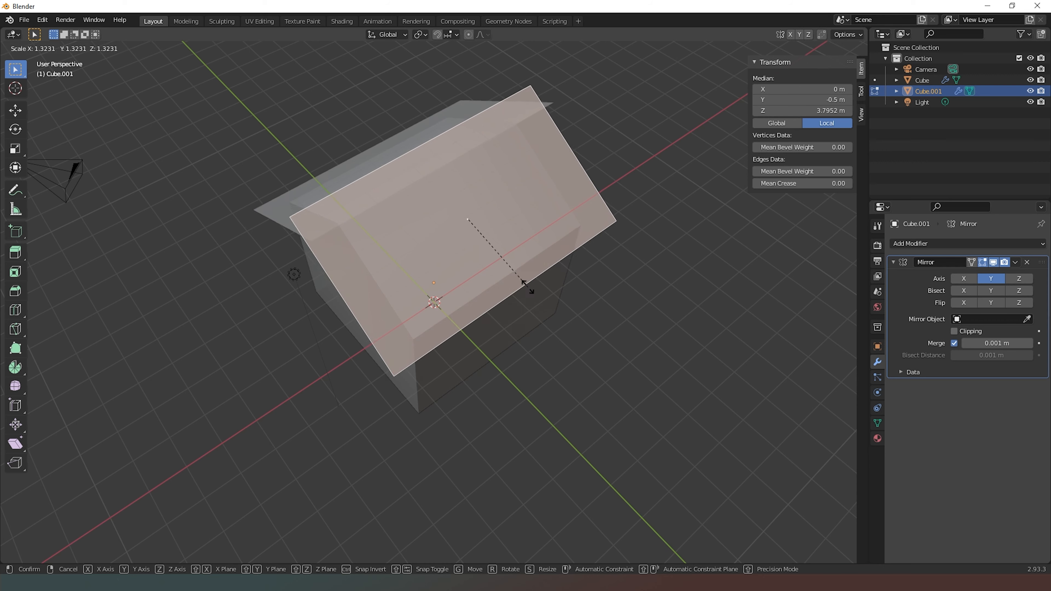
left_click(530, 286)
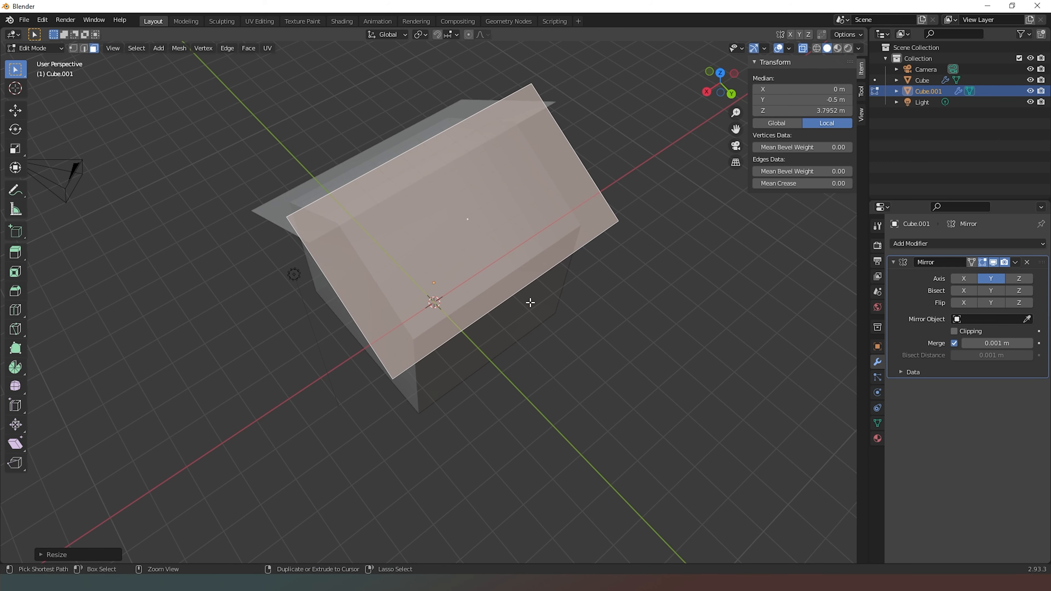
key("ctrl+z")
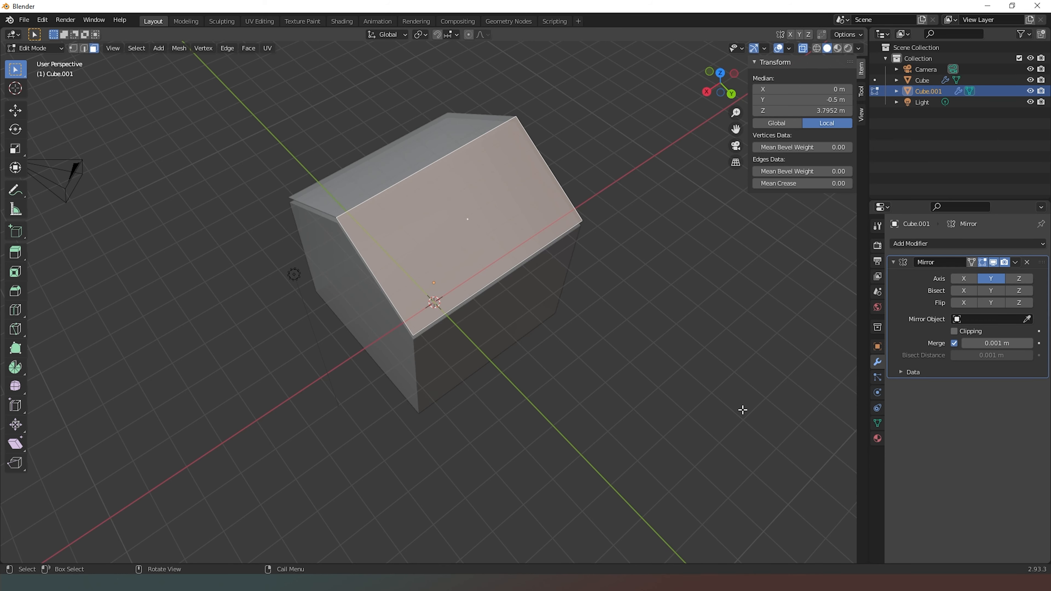
Enable Clipping on the Mirror modifier and scale the sloped roof face up slightly so it overhangs the walls.
key("s")
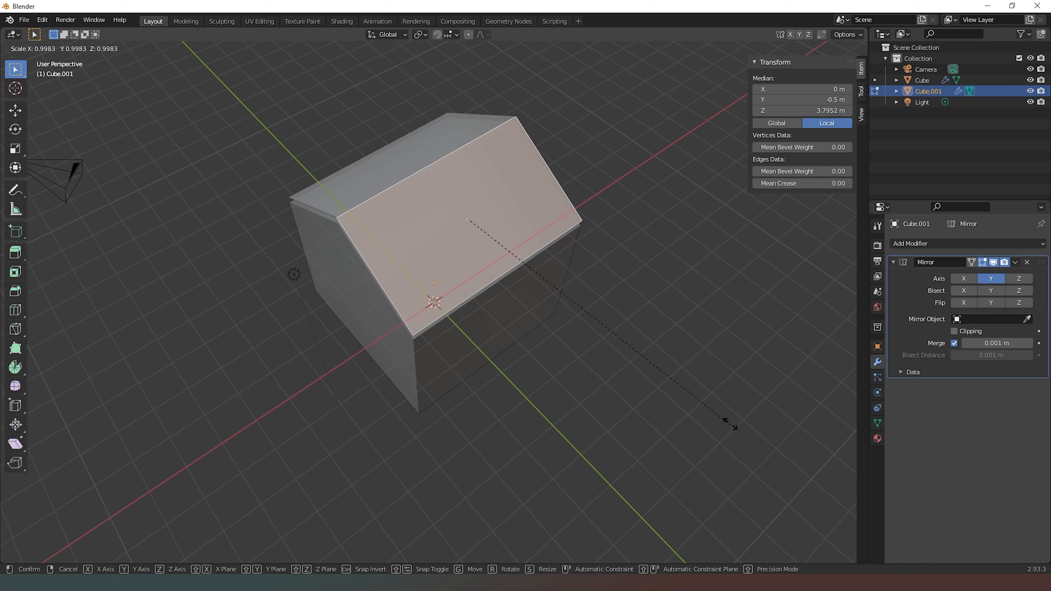
left_click(722, 446)
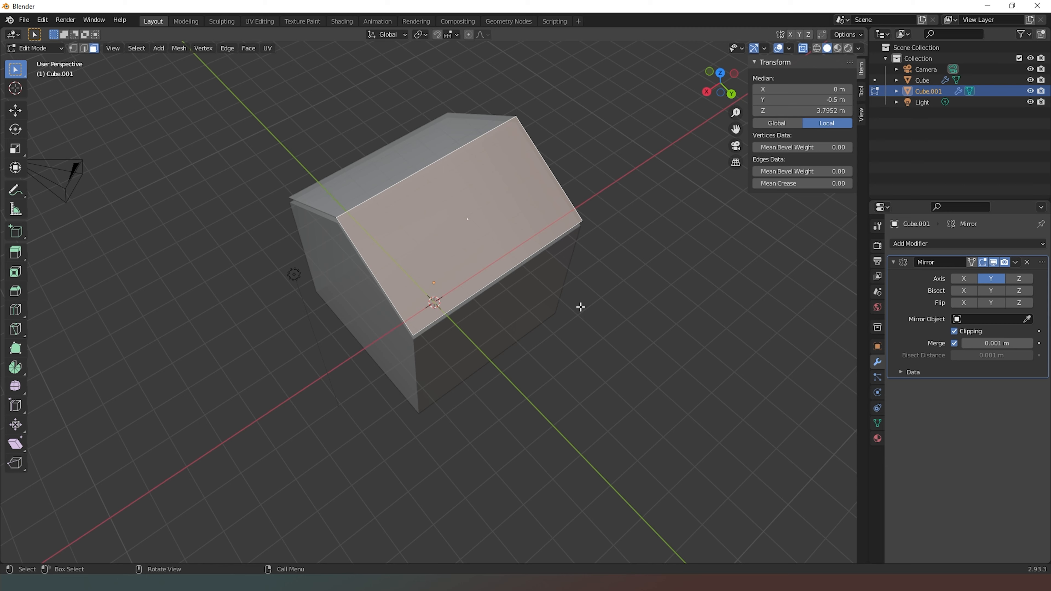
key("s")
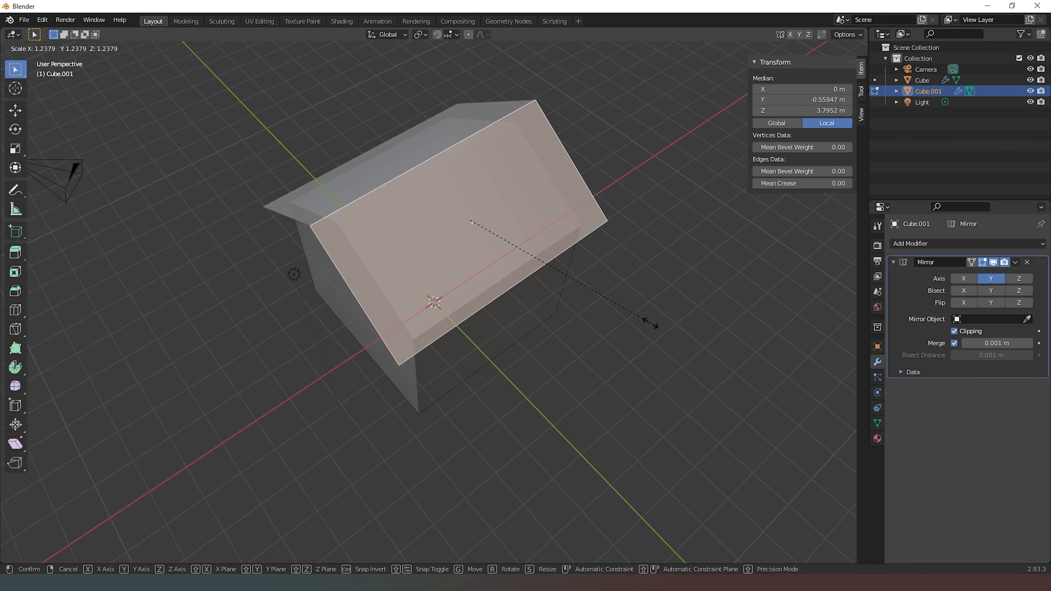
left_click(625, 315)
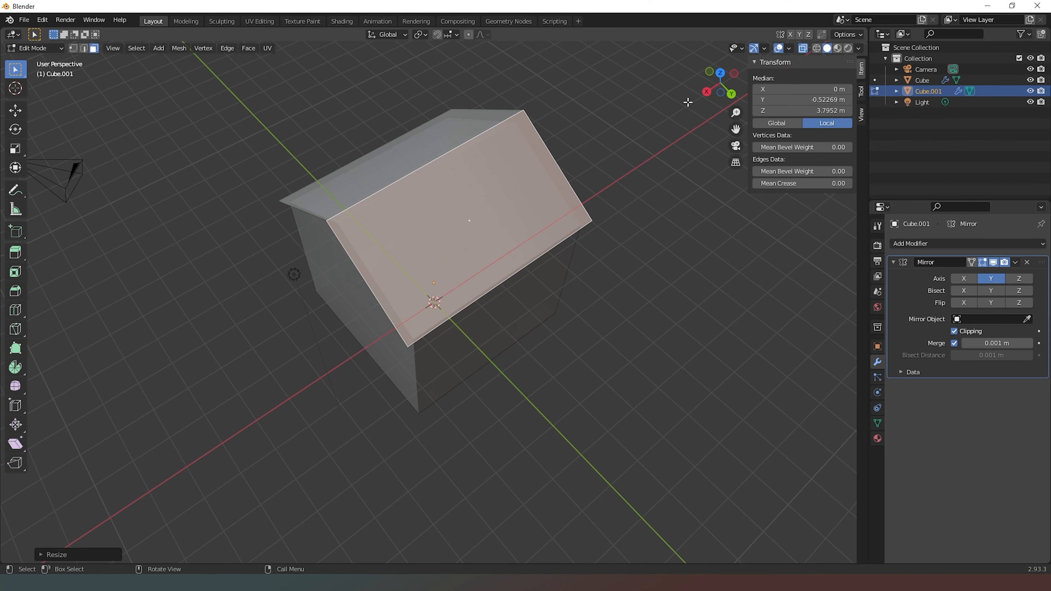
left_click_drag(711, 92, 657, 125)
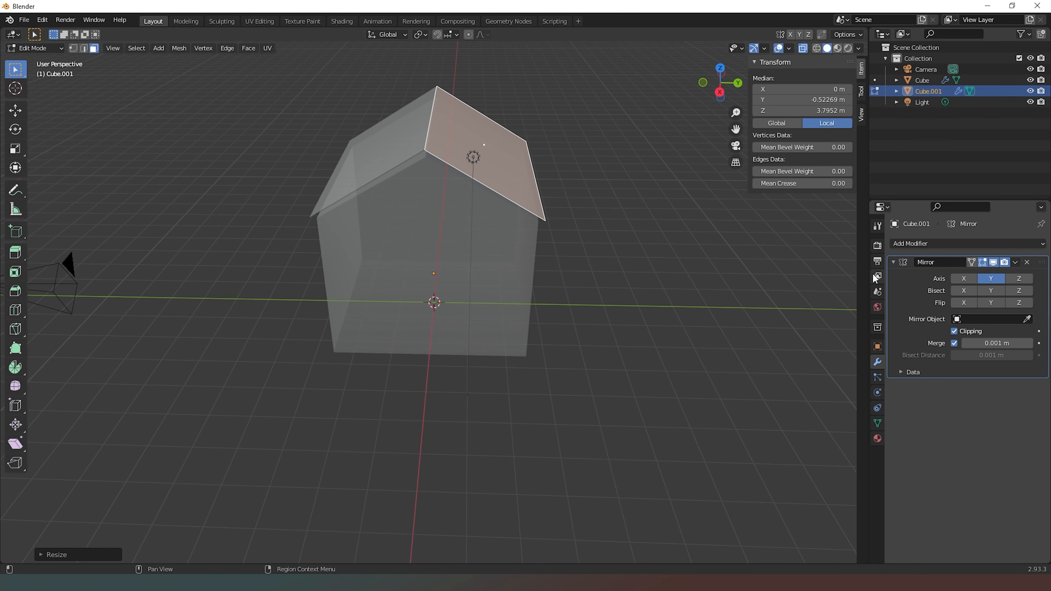
left_click_drag(733, 95, 686, 112)
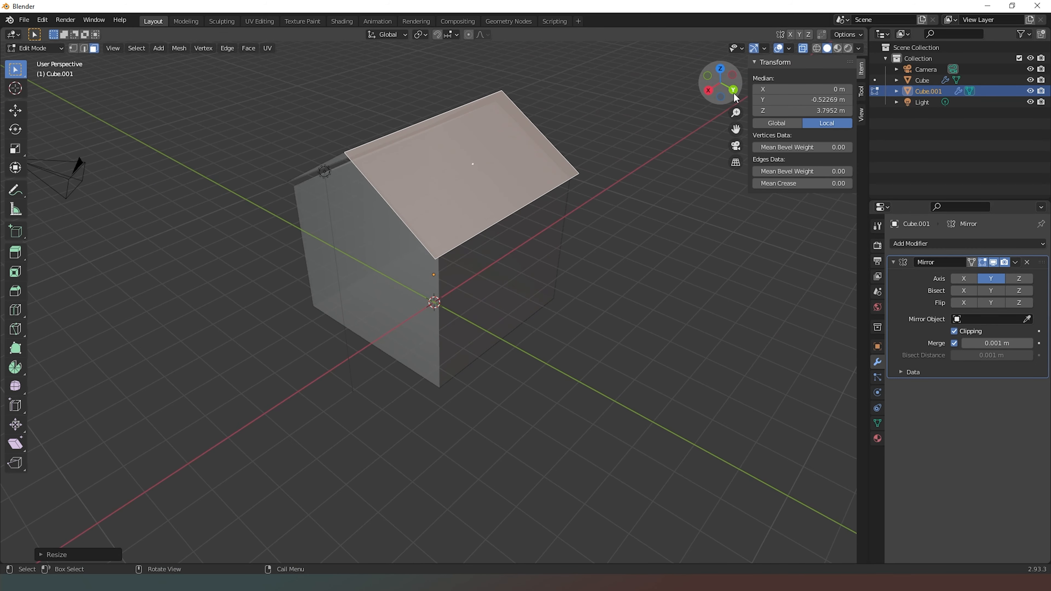
Add a Solidify modifier to the roof object and set its thickness to 0.03 m.
left_click(970, 243)
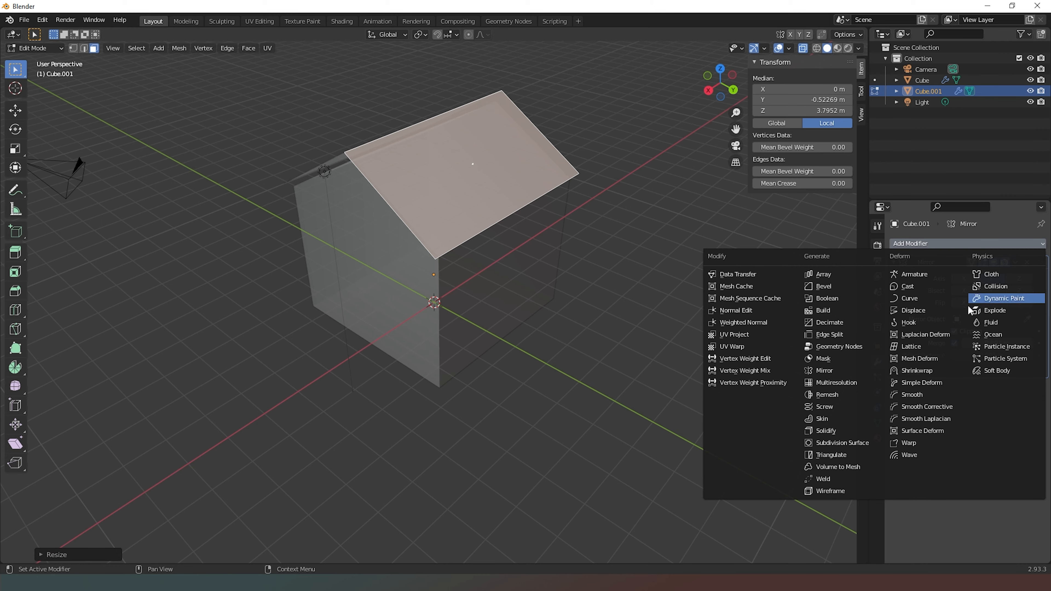
left_click(830, 430)
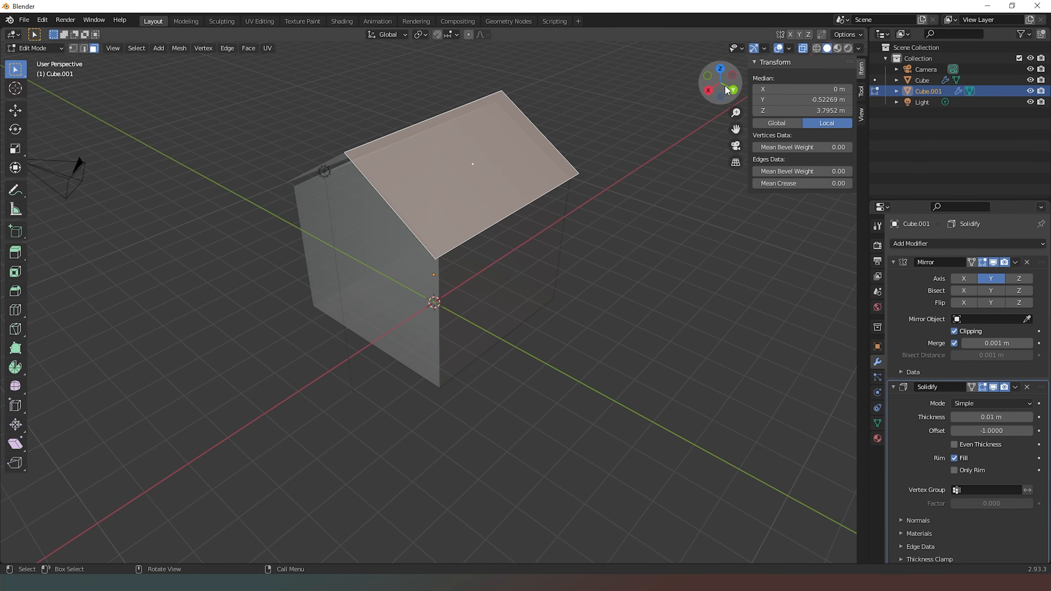
left_click_drag(725, 88, 761, 71)
scroll(584, 105, "up", 4)
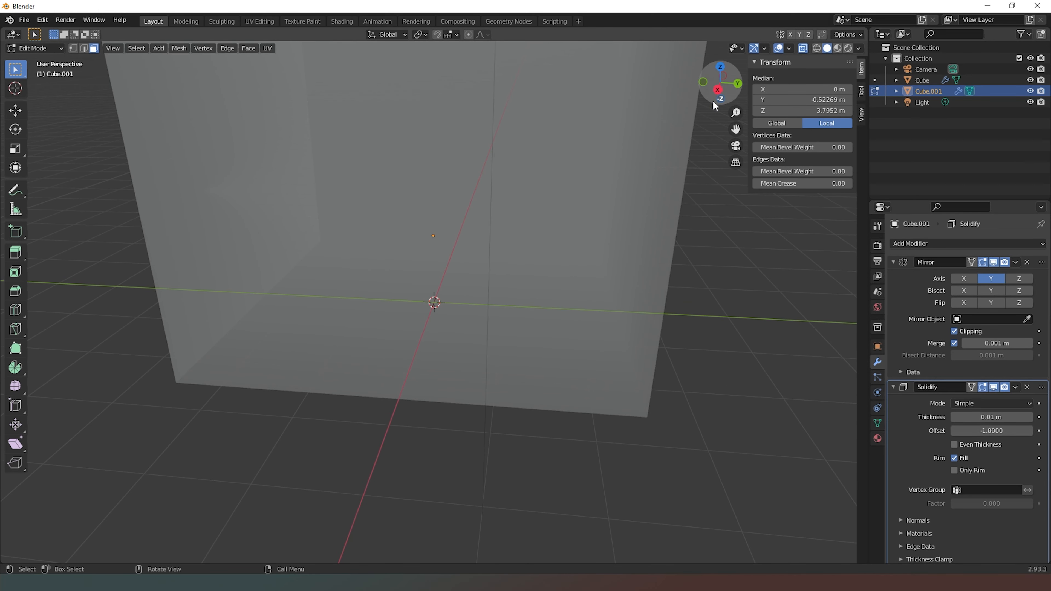
key("alt+a")
left_click_drag(735, 129, 701, 299)
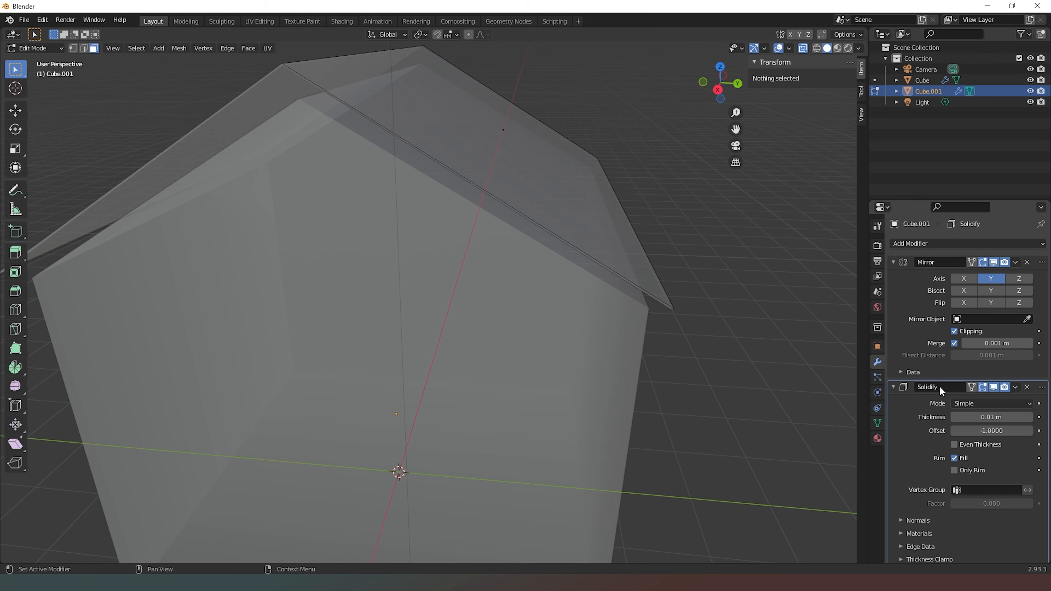
mouse_move(1001, 417)
left_mouse_down()
mouse_move(1026, 417)
mouse_move(1009, 417)
left_mouse_up()
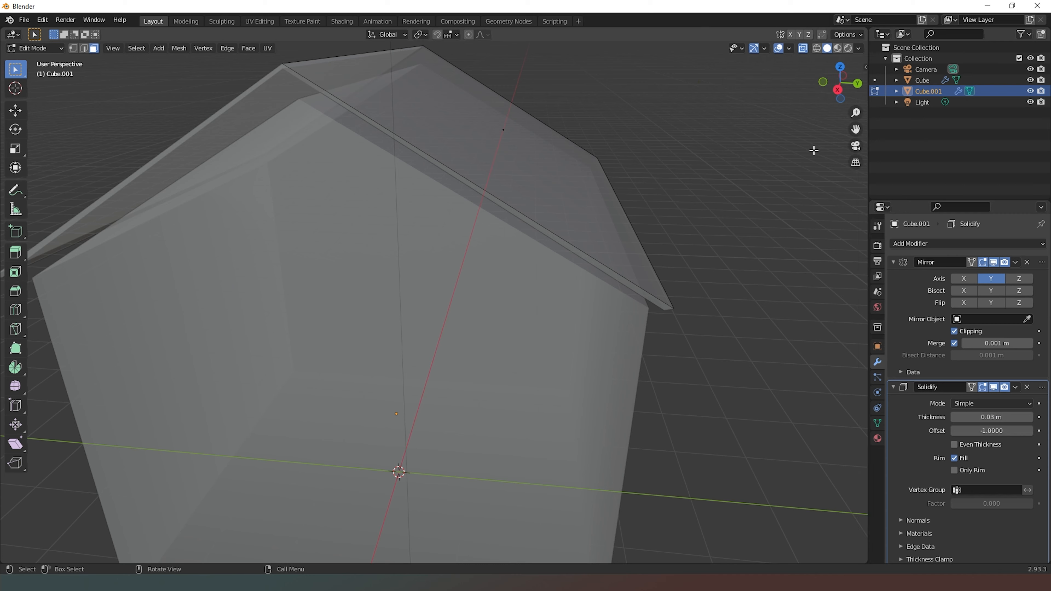
Return to Object Mode and apply the roof object's scale.
left_click(861, 92)
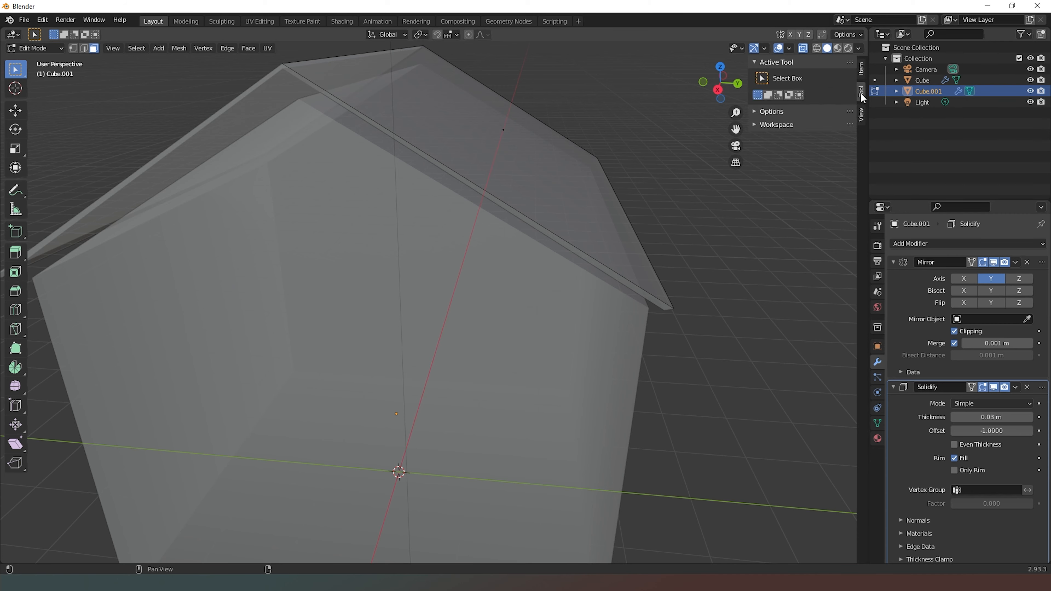
left_click(861, 116)
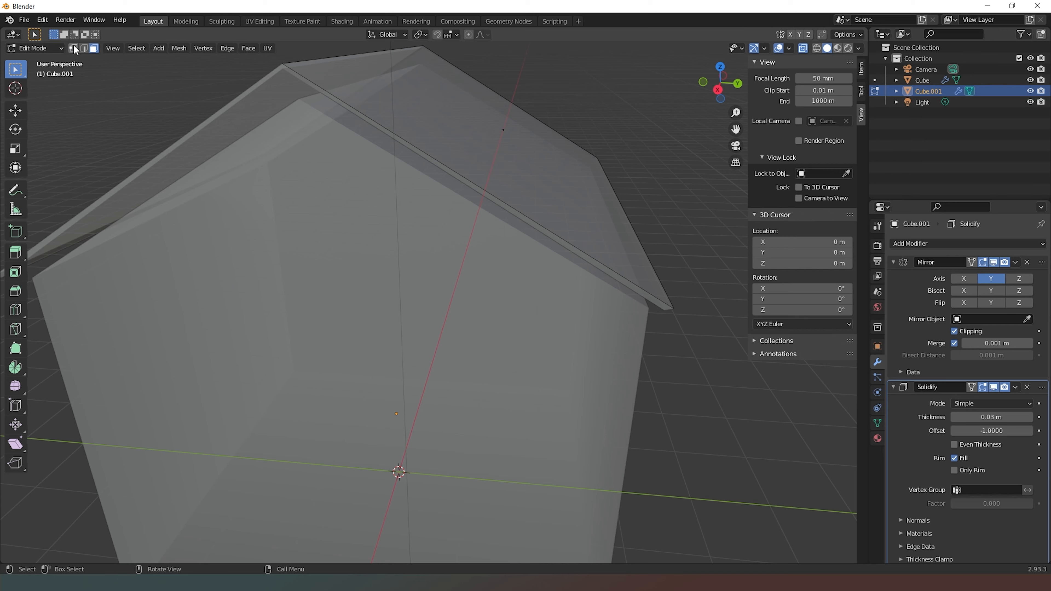
key("Tab")
left_click(156, 48)
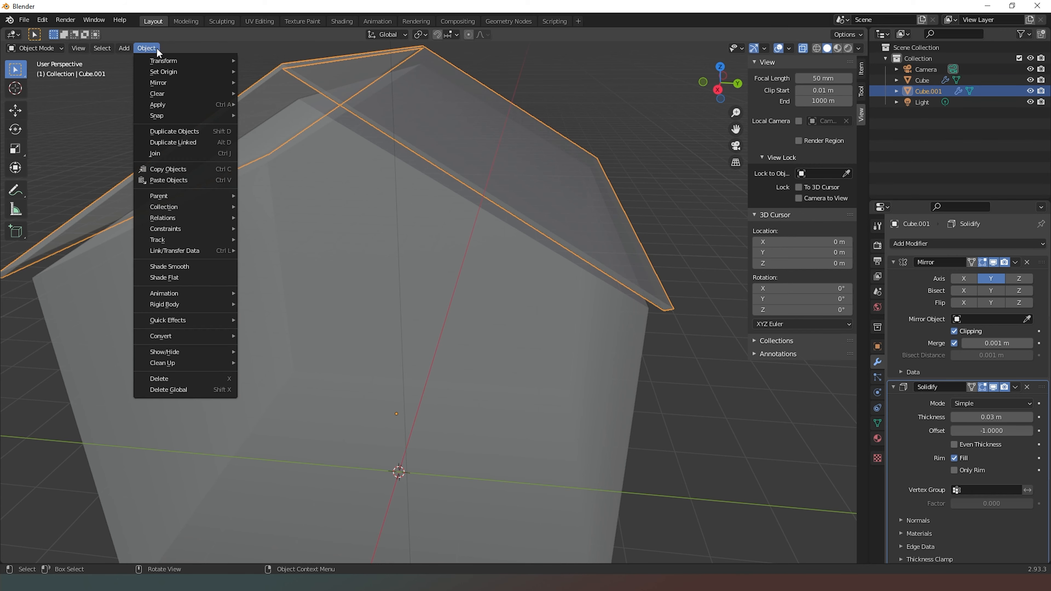
mouse_move(185, 104)
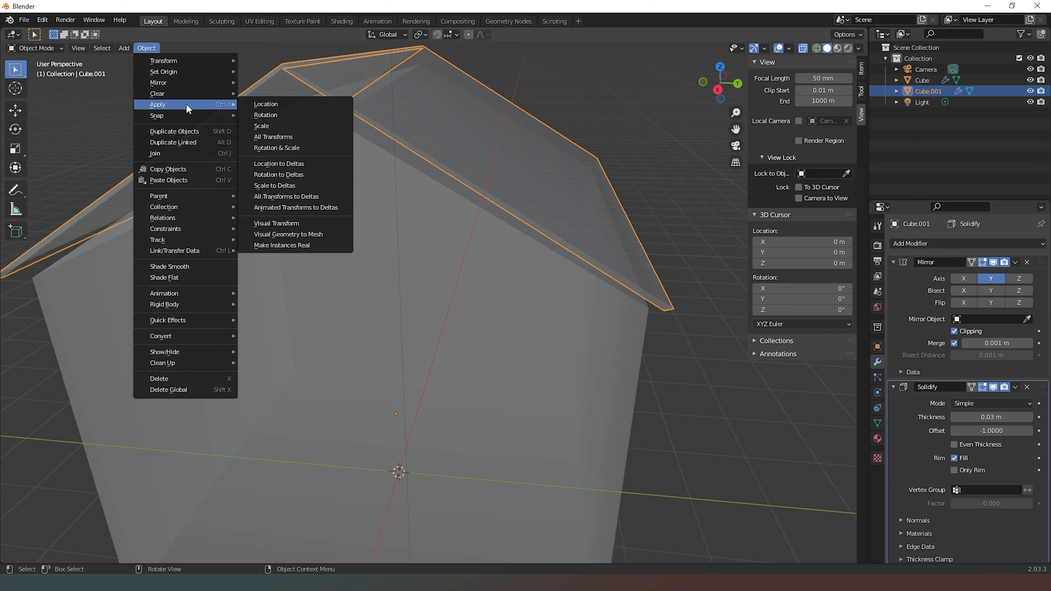
left_click(287, 127)
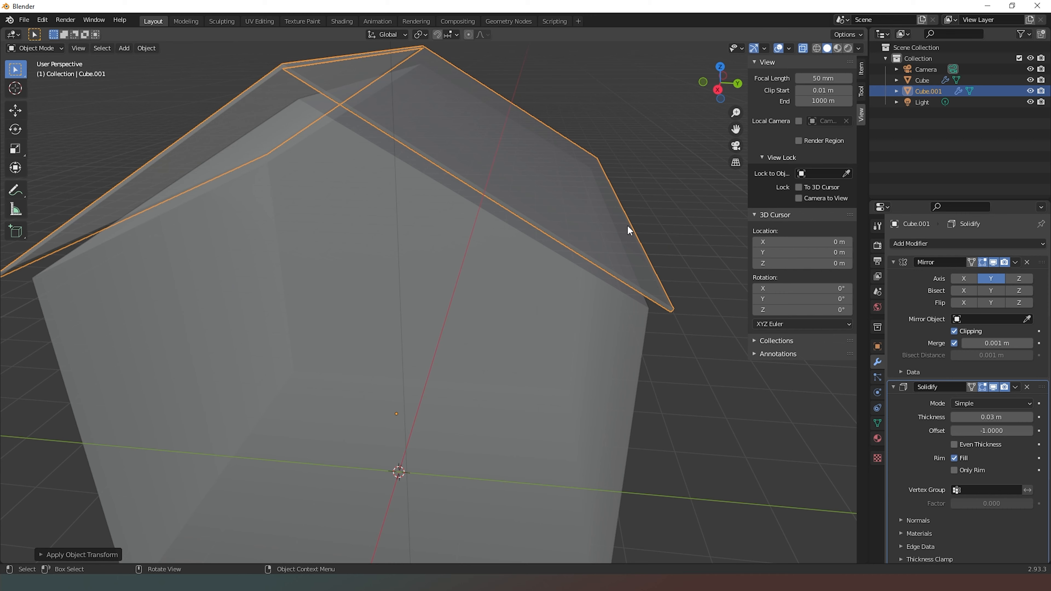
Set the roof's Solidify thickness to 0.05 m.
left_click(995, 419)
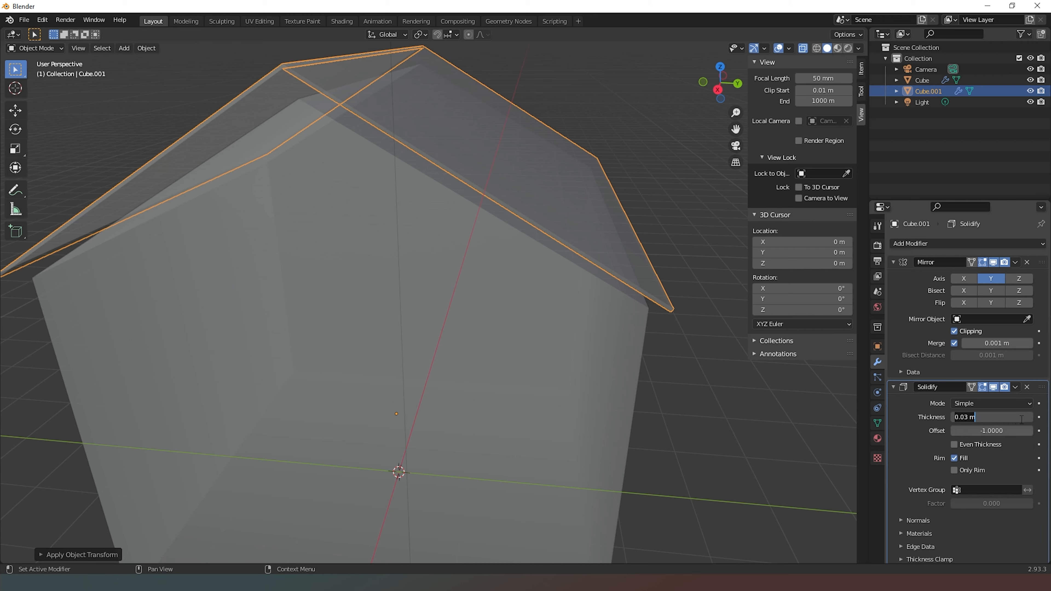
type(".05")
key("Return")
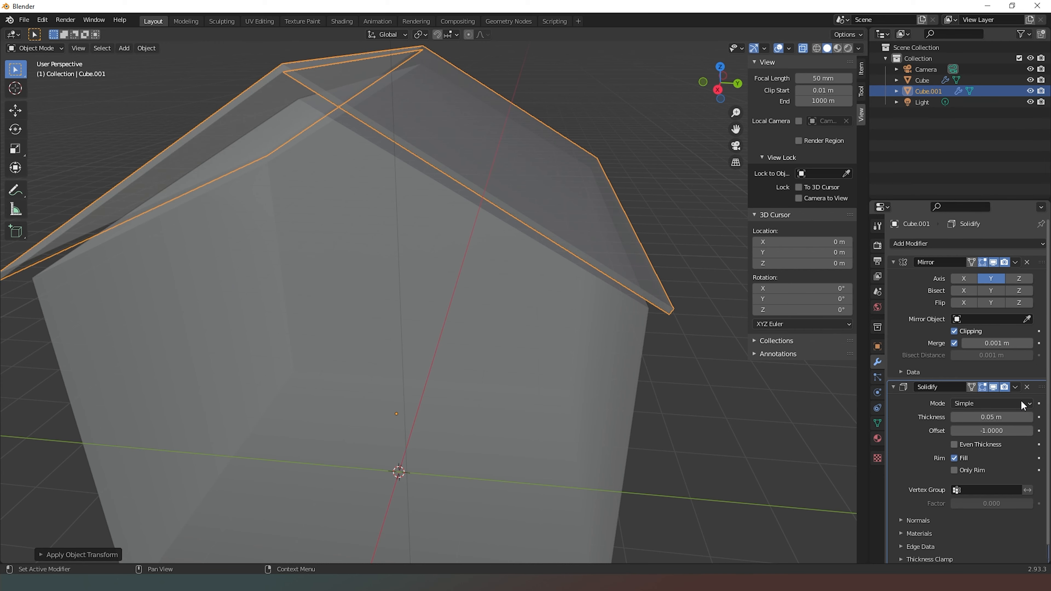
Lower the roof object along Z until it sits on the gabled top of the walls.
left_click_drag(722, 78, 707, 80)
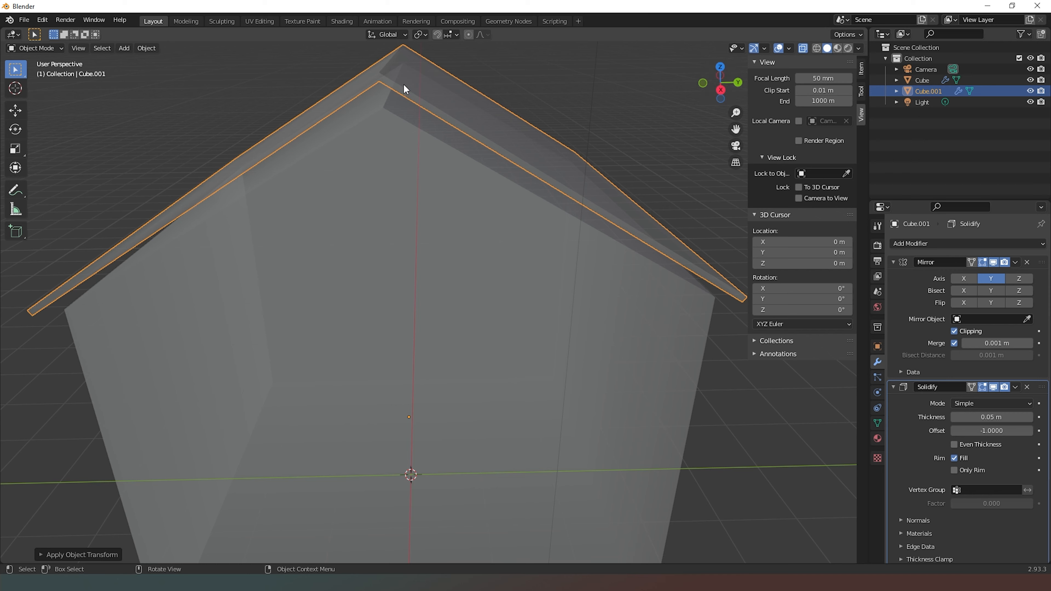
key("g")
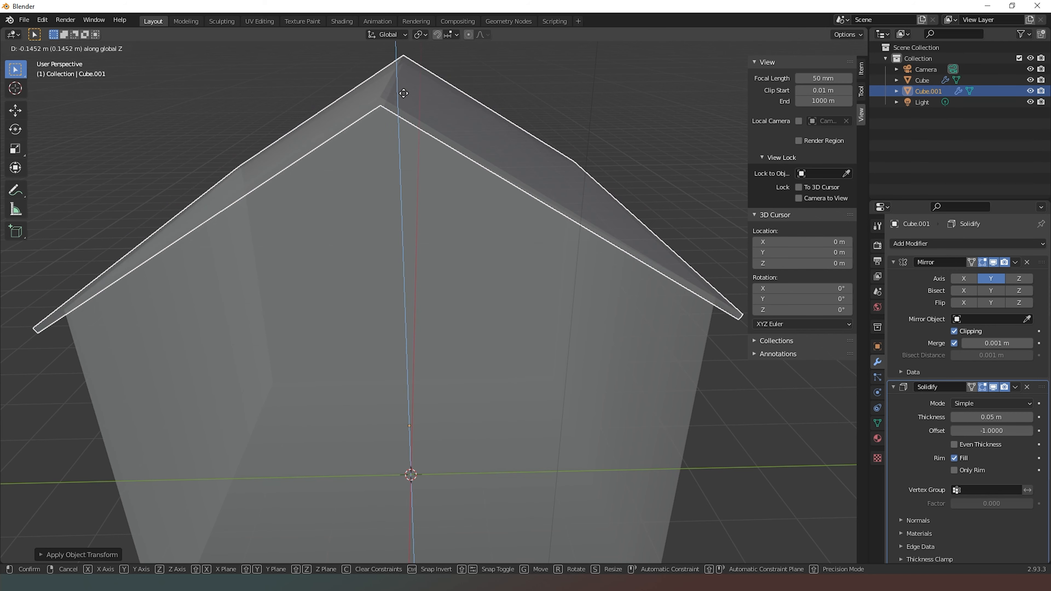
left_click(400, 97)
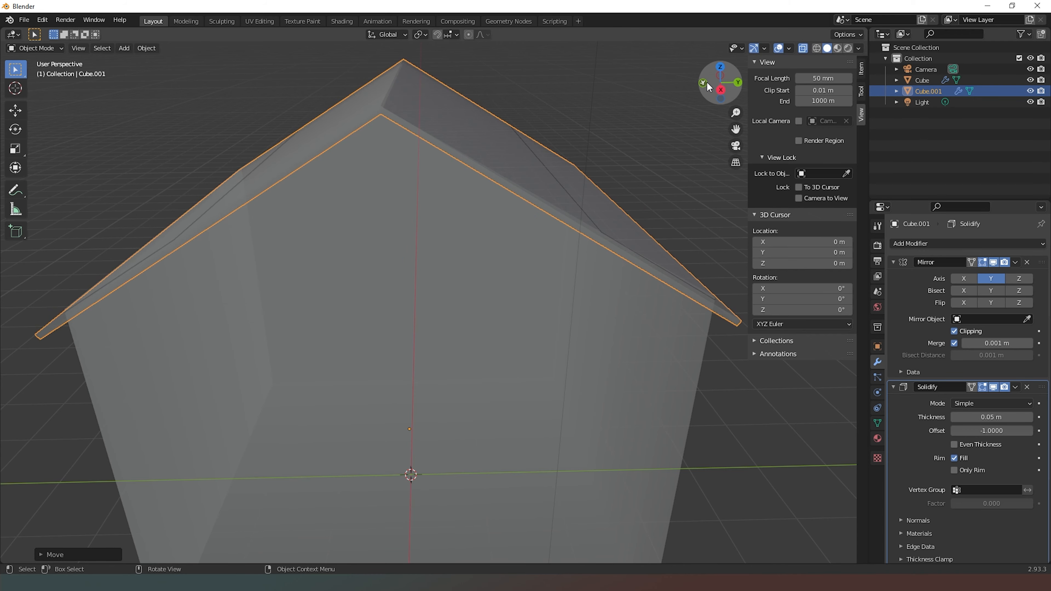
In the Right Orthographic view, raise the roof slightly along Z to fine-tune its fit on the gable.
left_click_drag(706, 81, 695, 85)
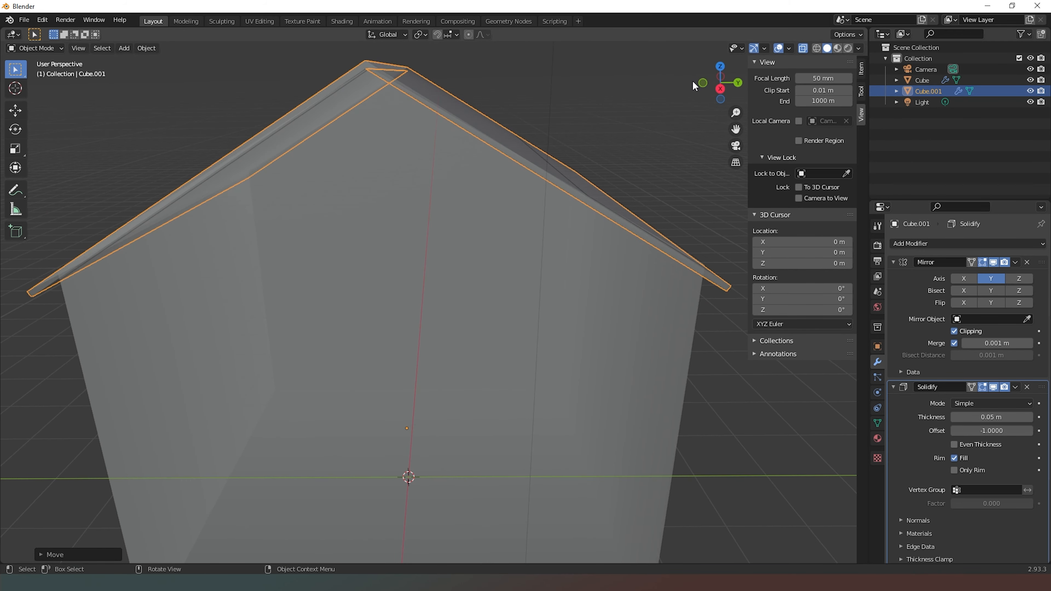
key("KP_3")
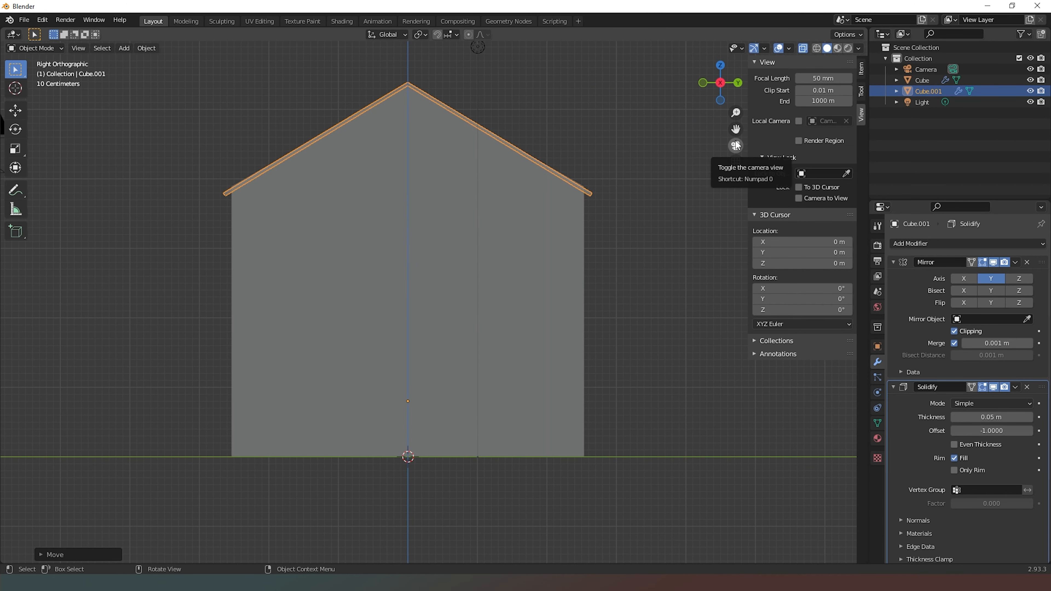
left_click_drag(735, 129, 734, 266)
scroll(567, 286, "up", 5)
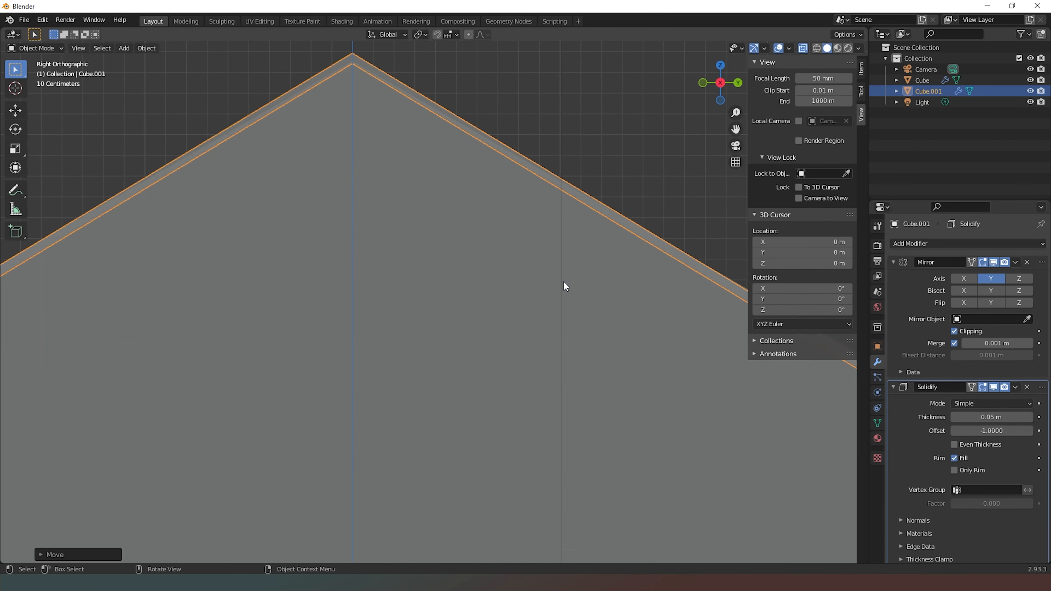
scroll(563, 281, "up", 2)
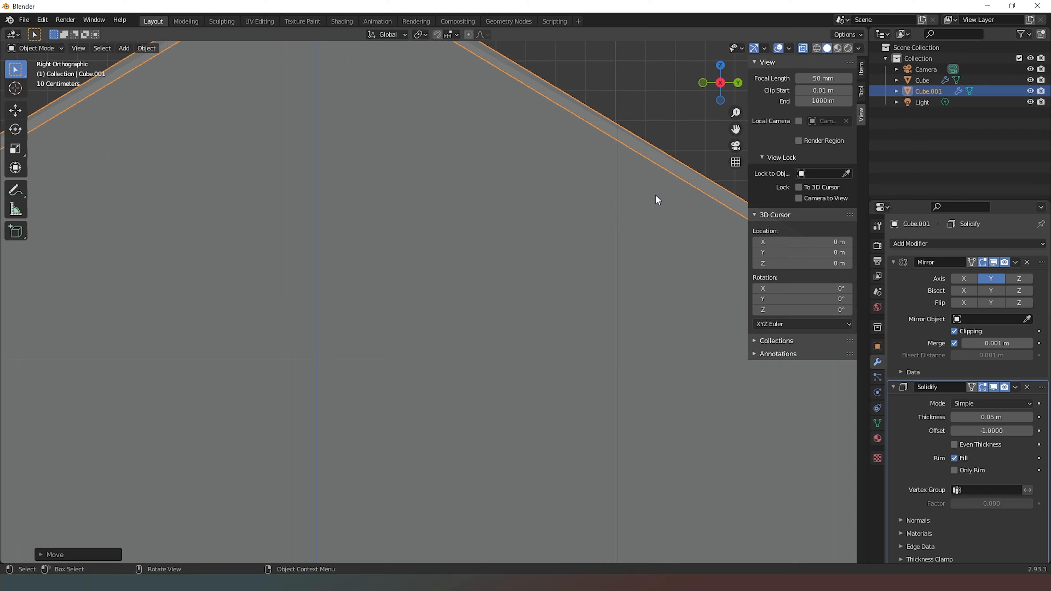
left_click(803, 48)
left_click_drag(736, 129, 717, 210)
left_click(802, 48)
left_click_drag(755, 116, 633, 129)
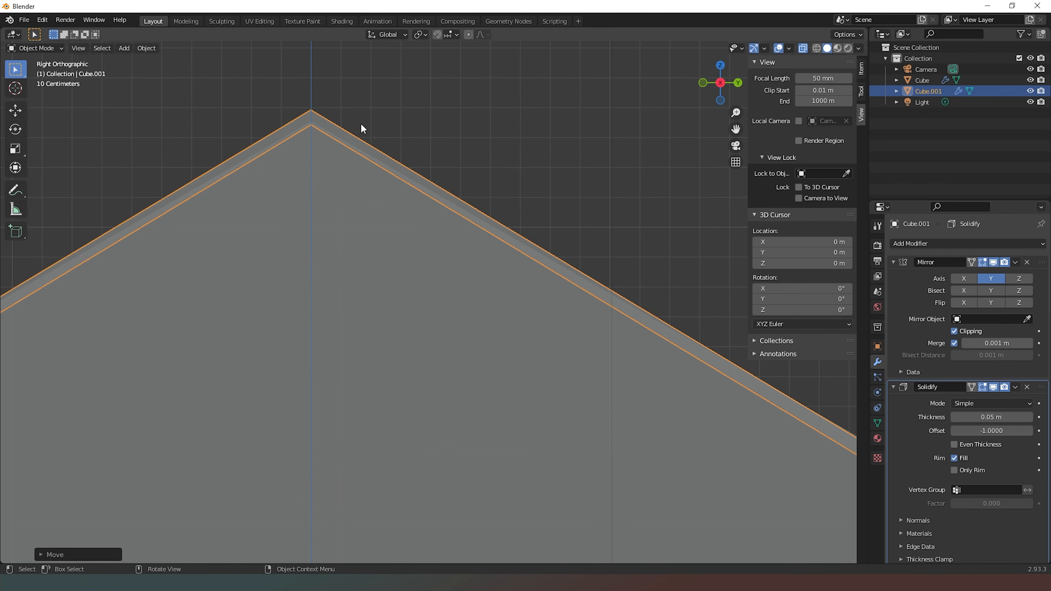
key("g")
key("z")
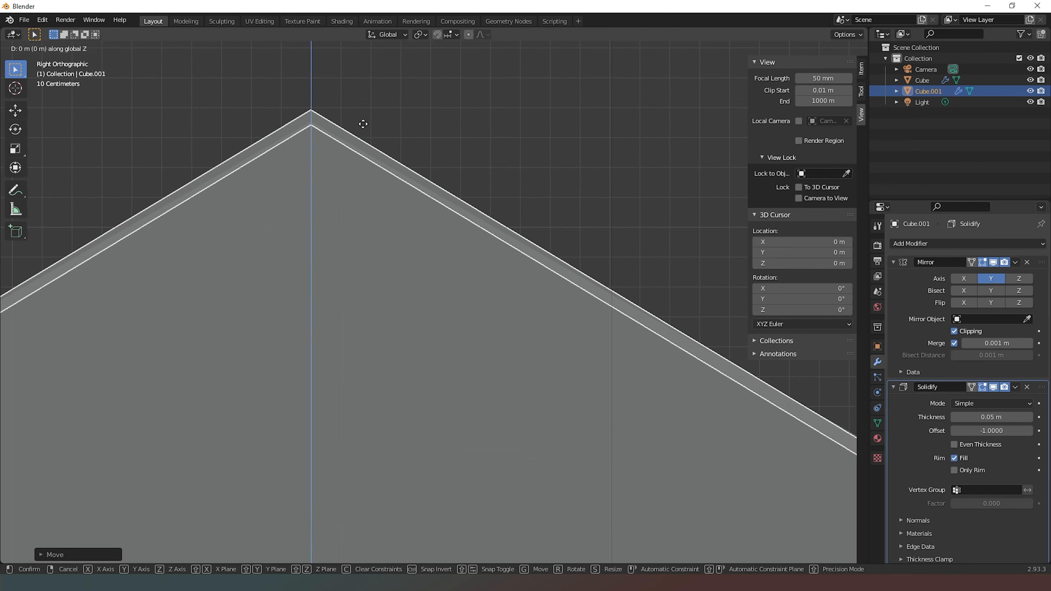
left_click(365, 120)
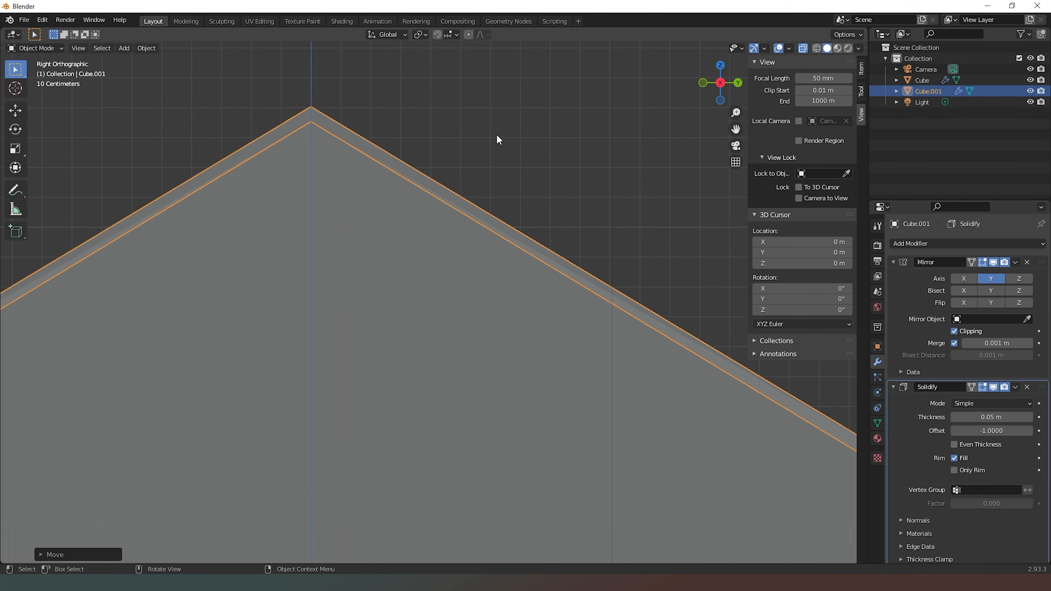
In Edit Mode with edge selection, select the roof's lower eave edge and raise it about 0.013 m along Z in the Right Orthographic view.
left_click_drag(720, 82, 434, 17)
scroll(532, 120, "down", 1)
scroll(686, 160, "down", 1)
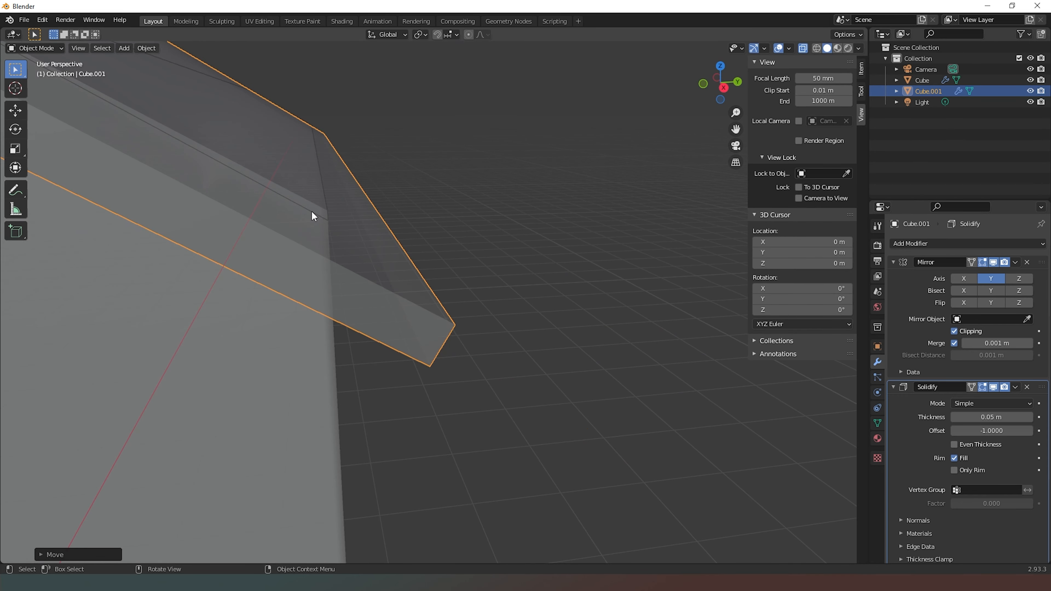
left_click_drag(721, 83, 642, 123)
key("Tab")
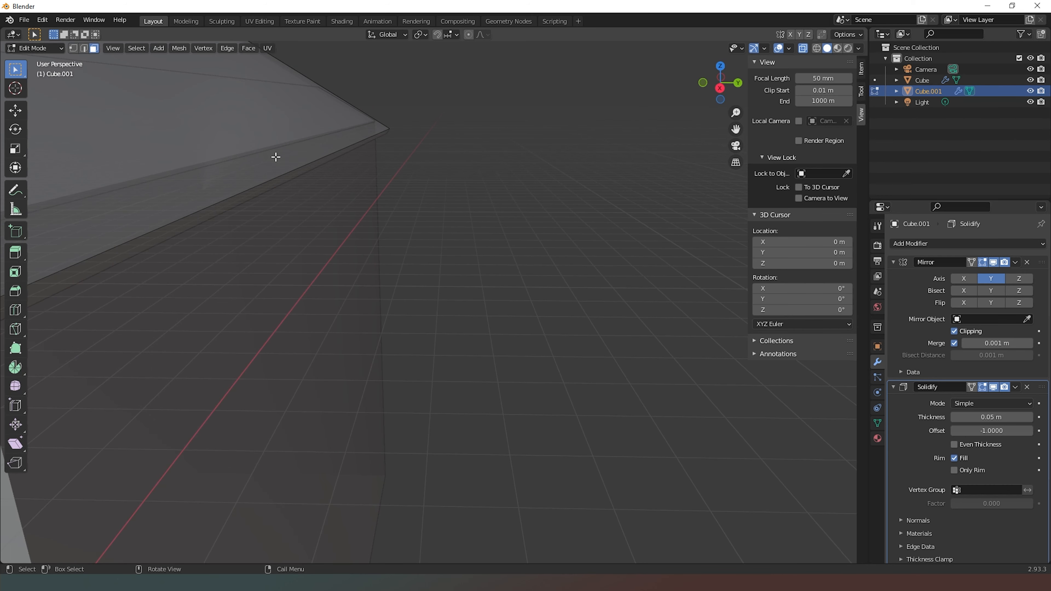
key("2")
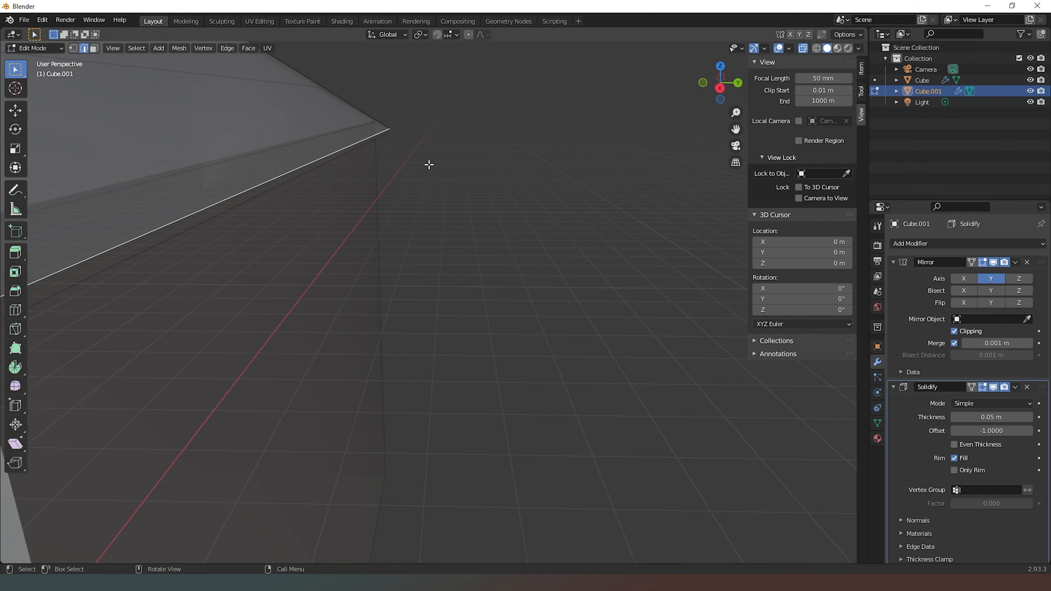
left_click_drag(726, 90, 727, 92)
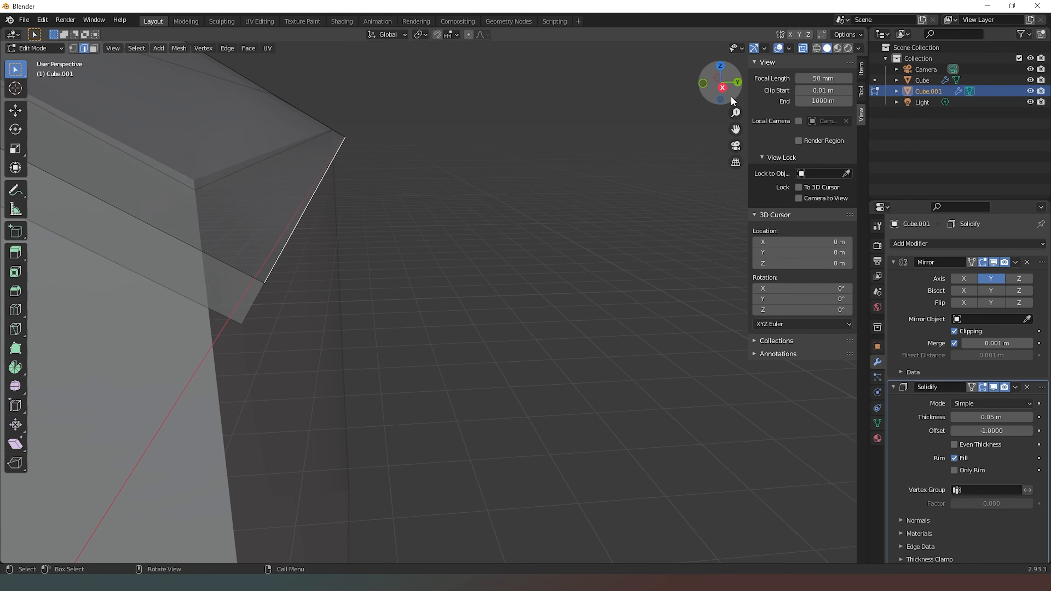
left_click(726, 91)
scroll(288, 178, "down", 3)
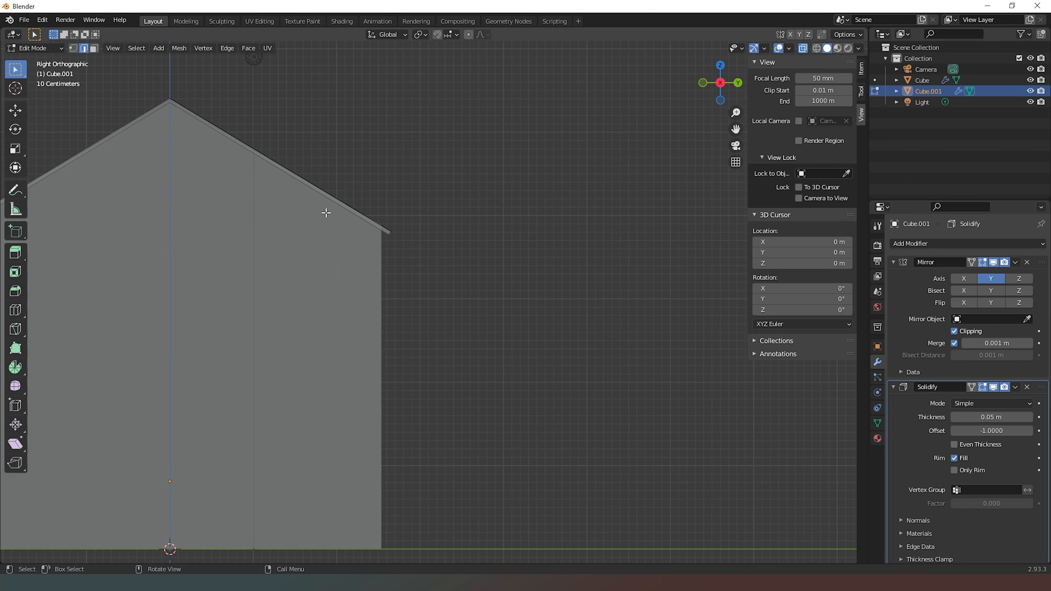
key("g")
key("z")
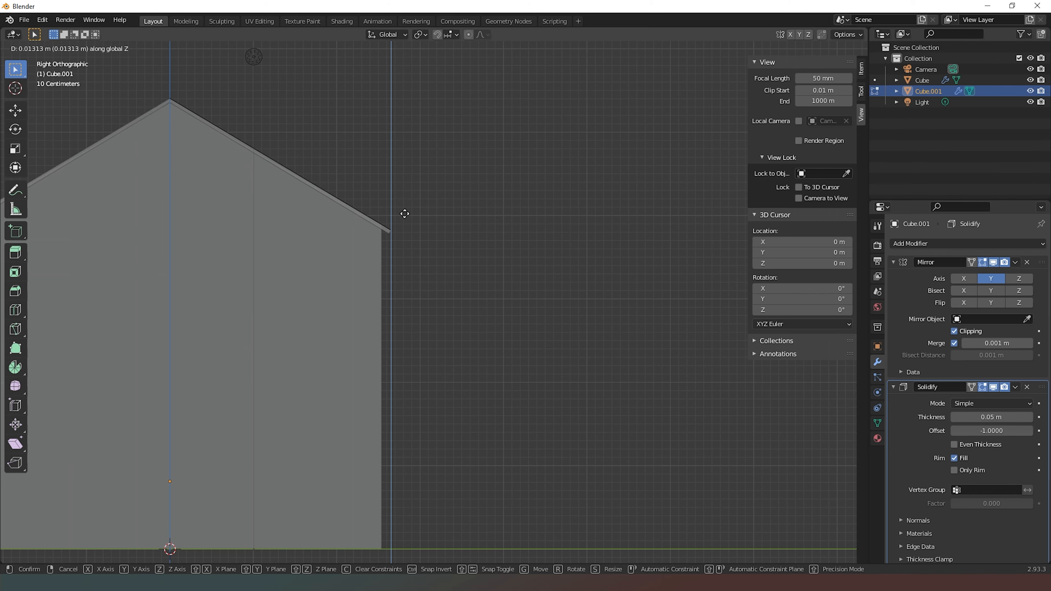
left_click(406, 213)
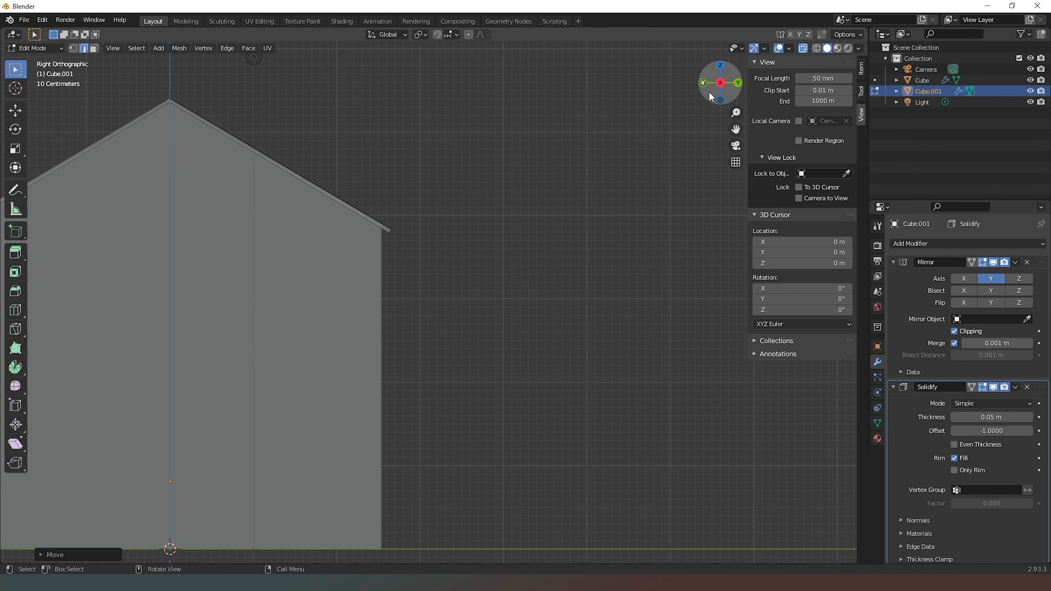
Turn off X-ray and examine how the thickened roof fits the gabled walls from several angles.
left_click_drag(713, 97, 679, 124)
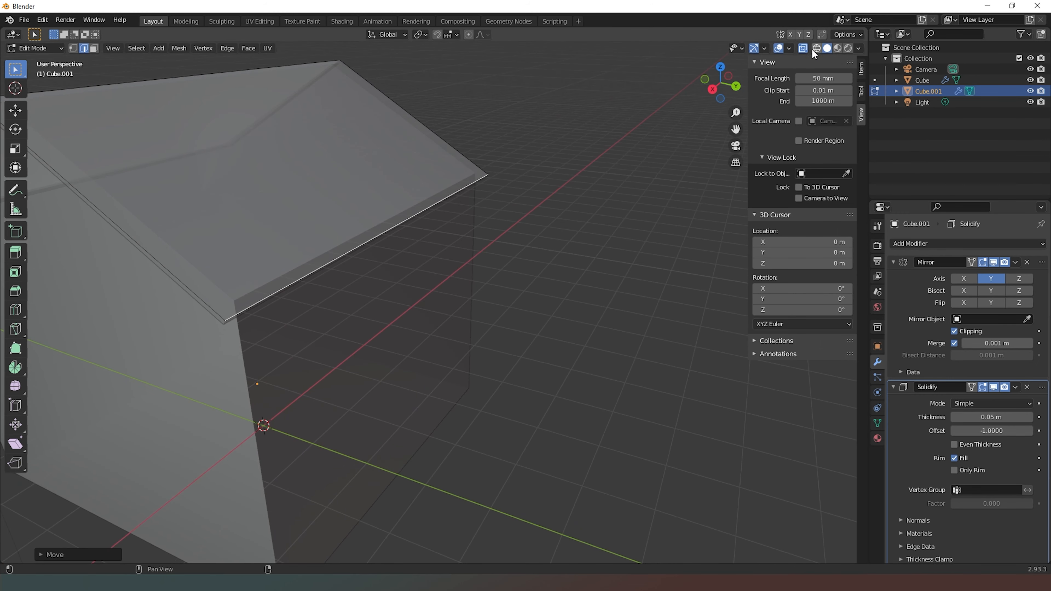
left_click(803, 48)
mouse_move(704, 101)
left_mouse_down()
mouse_move(695, 104)
mouse_move(735, 99)
mouse_move(716, 97)
mouse_move(729, 81)
mouse_move(695, 84)
mouse_move(707, 109)
left_mouse_up()
scroll(534, 153, "down", 2)
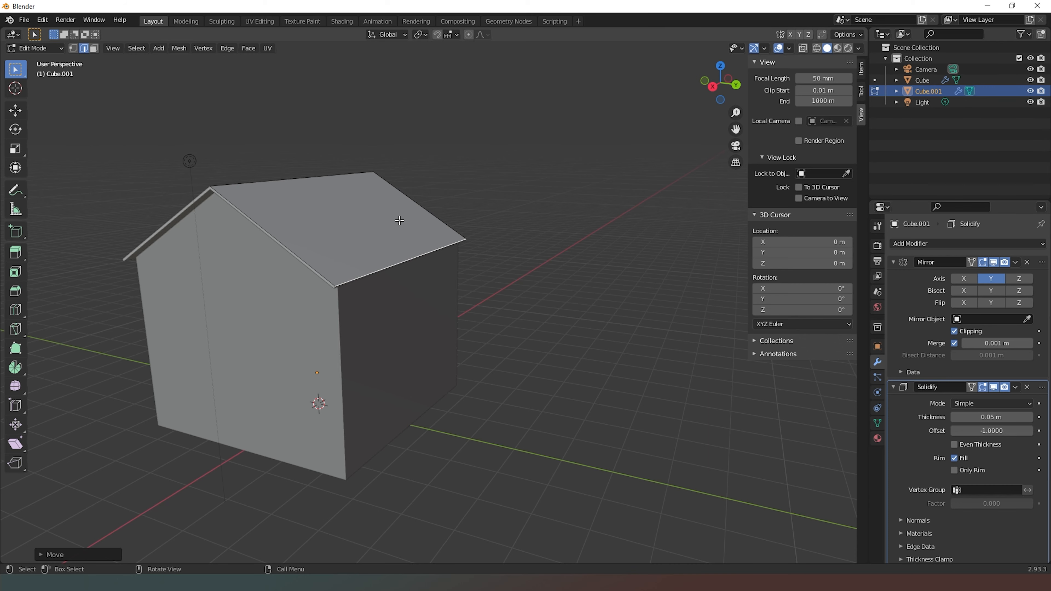
left_click_drag(711, 93, 668, 65)
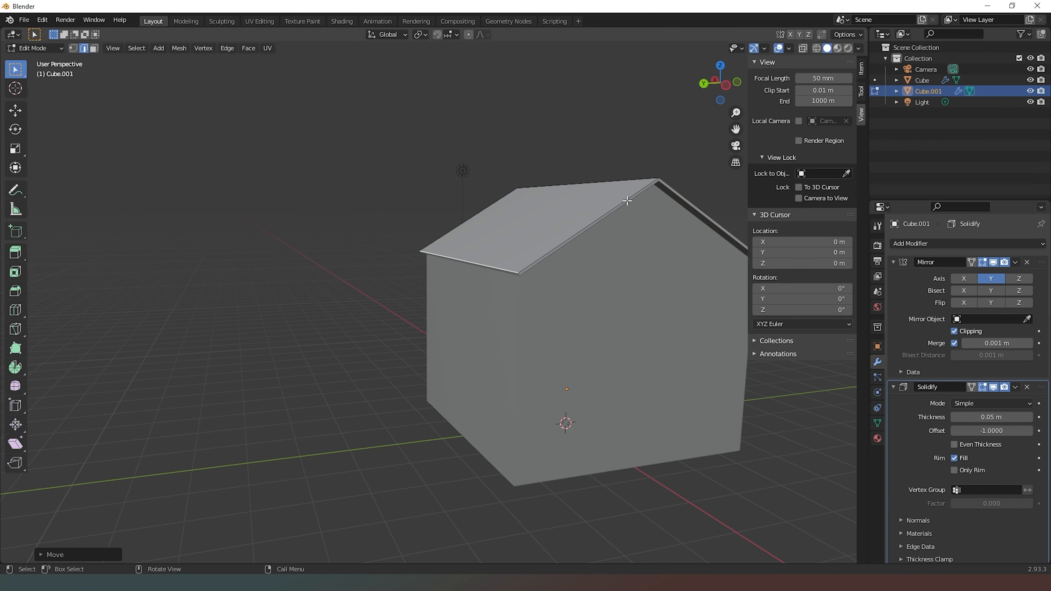
left_click_drag(726, 85, 678, 75)
left_click_drag(721, 83, 715, 82)
scroll(583, 150, "down", 1)
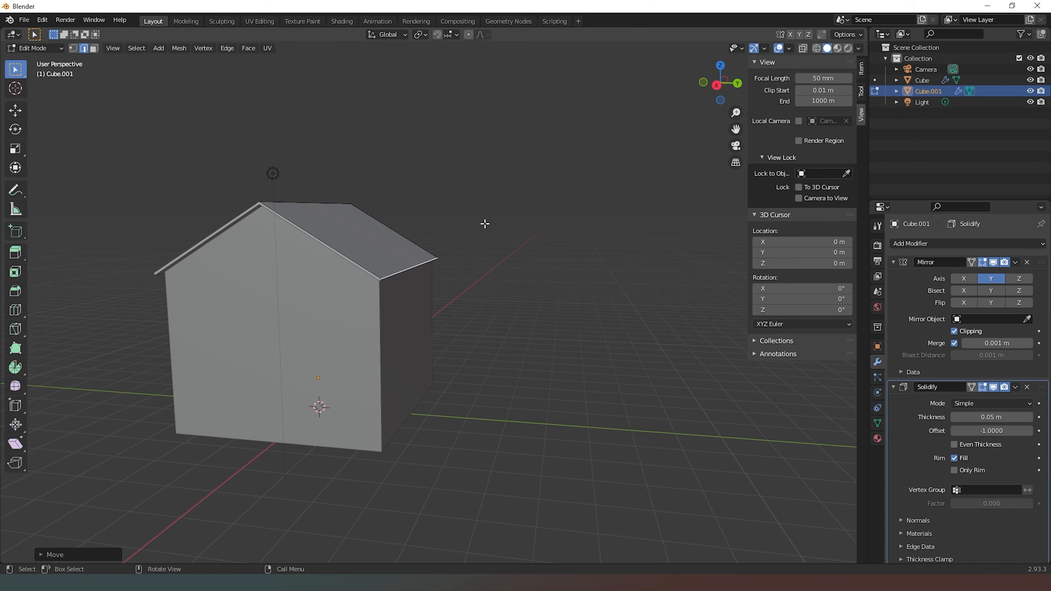
left_click_drag(715, 92, 681, 131)
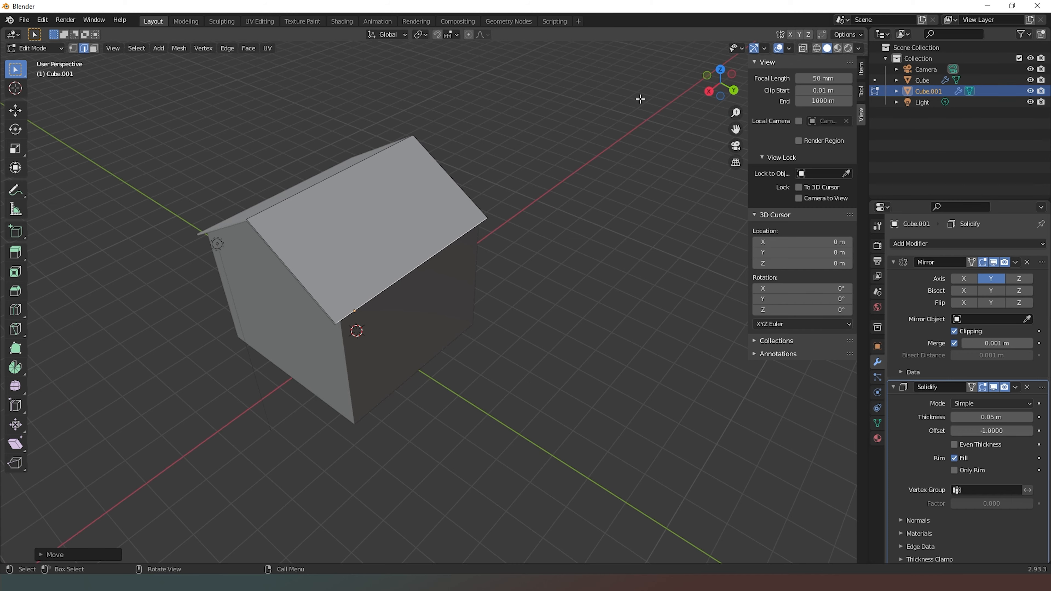
left_click_drag(721, 85, 634, 171)
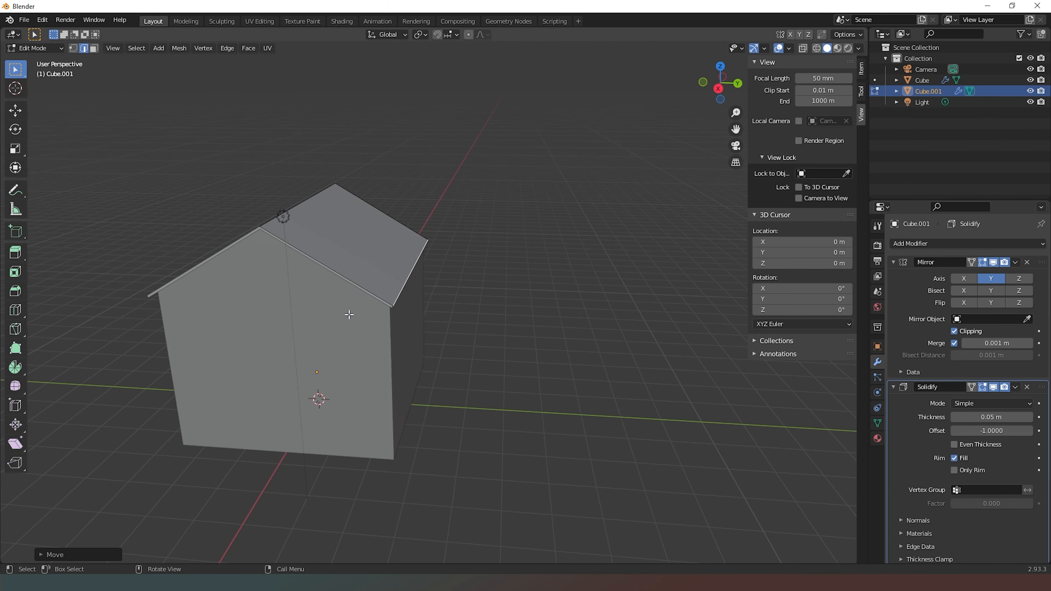
Place the 3D cursor on the roof's slope and return to Object Mode.
right_click(363, 240, "shift")
key("Tab")
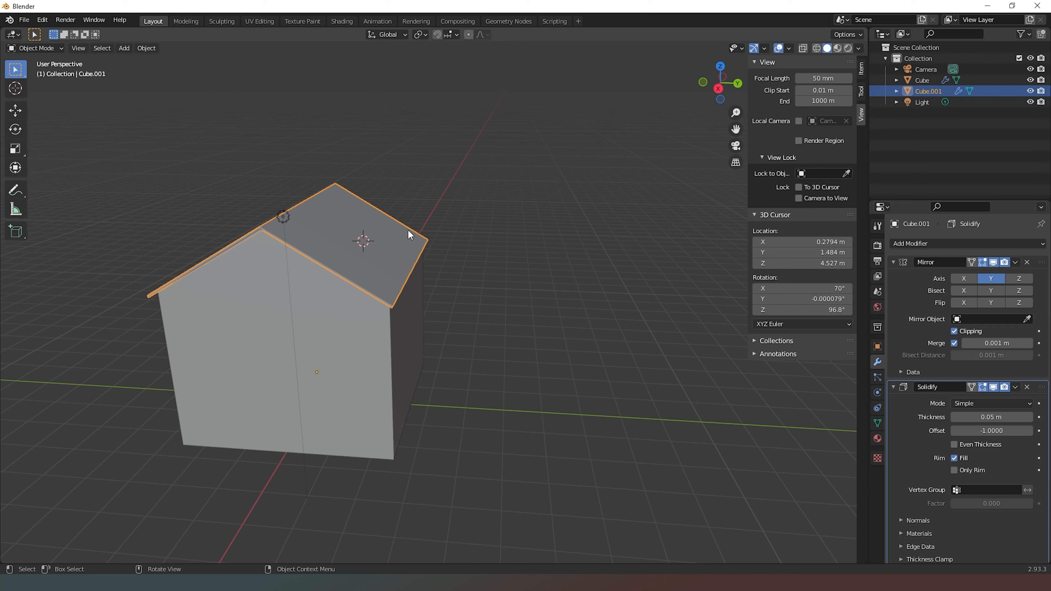
left_click_drag(709, 91, 620, 184)
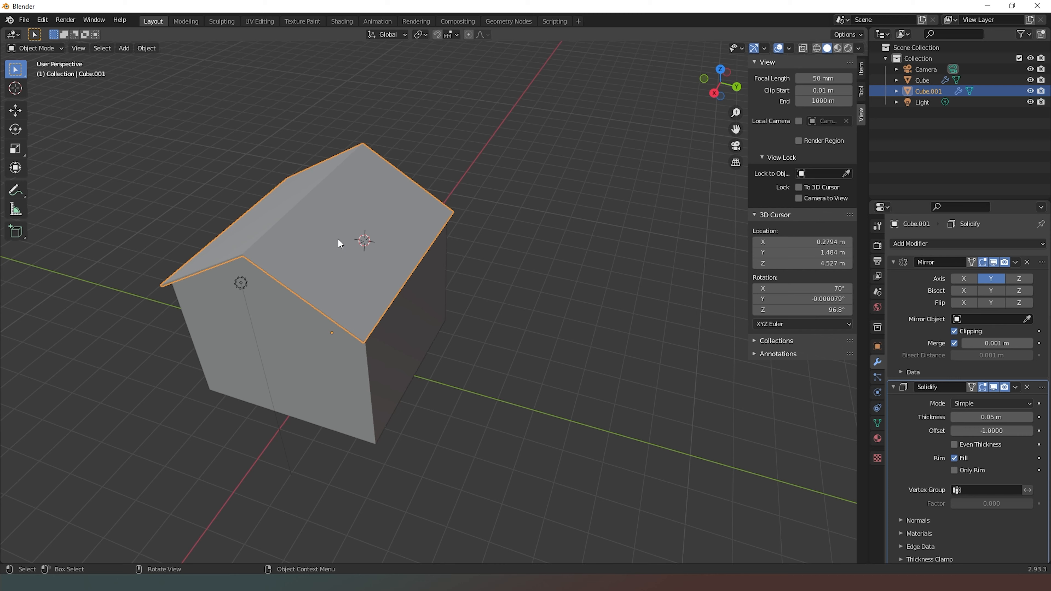
Add a cube at the 3D cursor on the roof and scale it down uniformly to about 0.557.
key("shift+a")
mouse_move(338, 239)
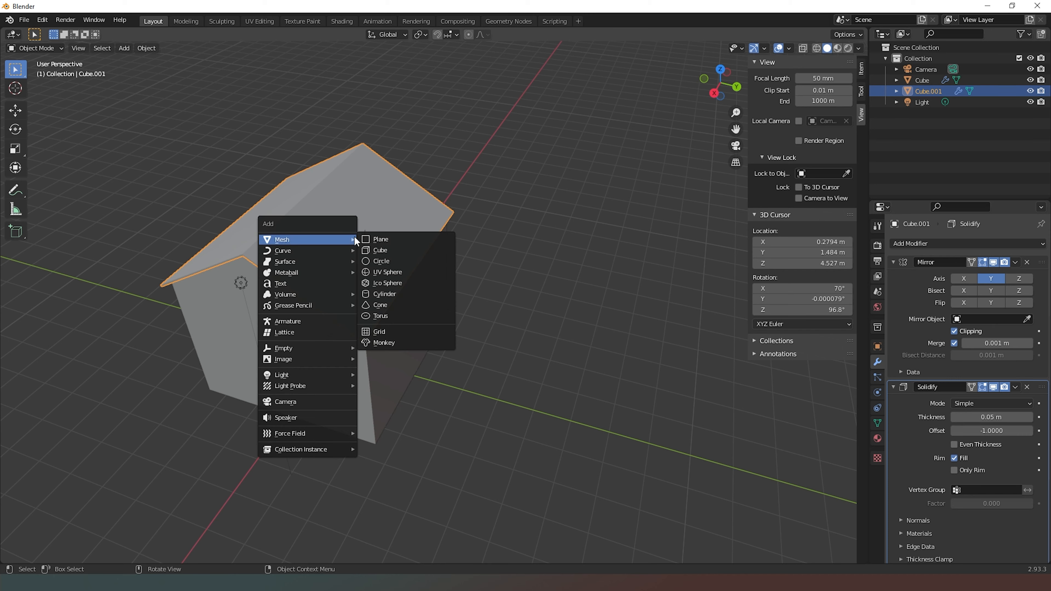
left_click(379, 250)
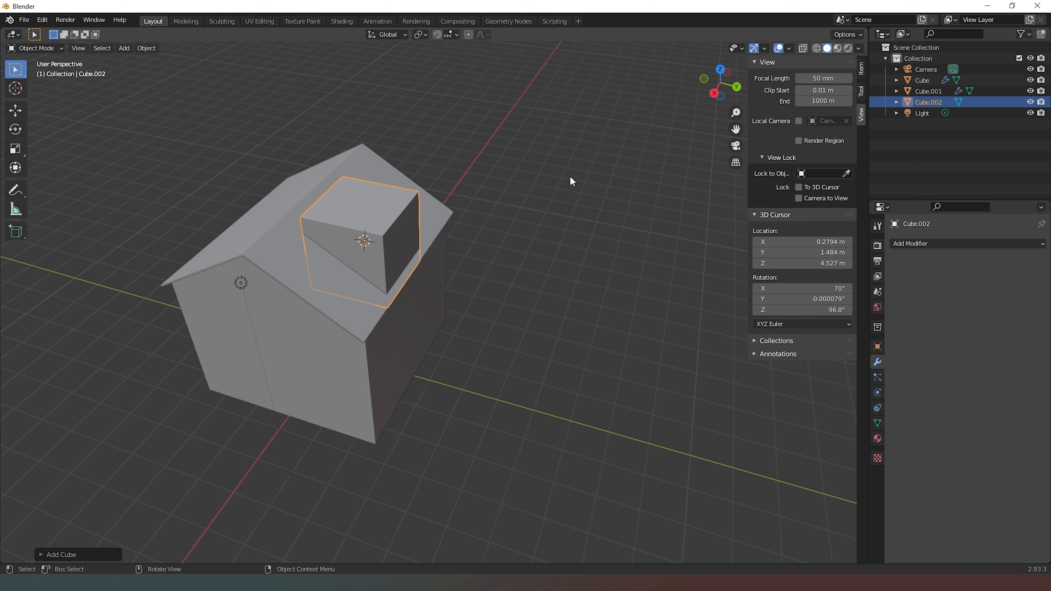
key("s")
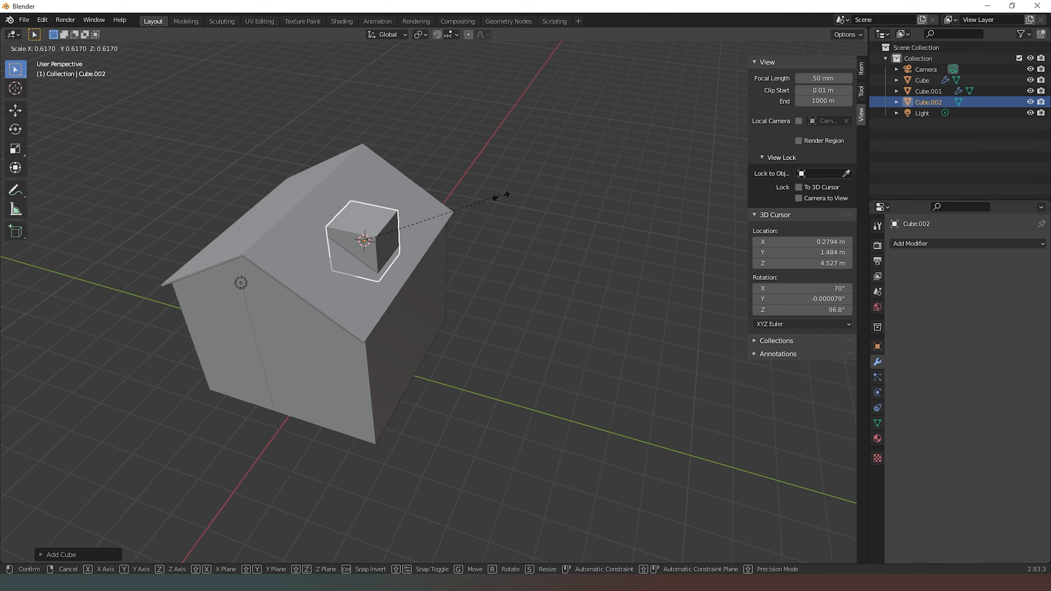
left_click(488, 200)
Move the new cube along X to the middle of the roof and set its X location to 0 m.
left_click_drag(717, 79, 459, 206)
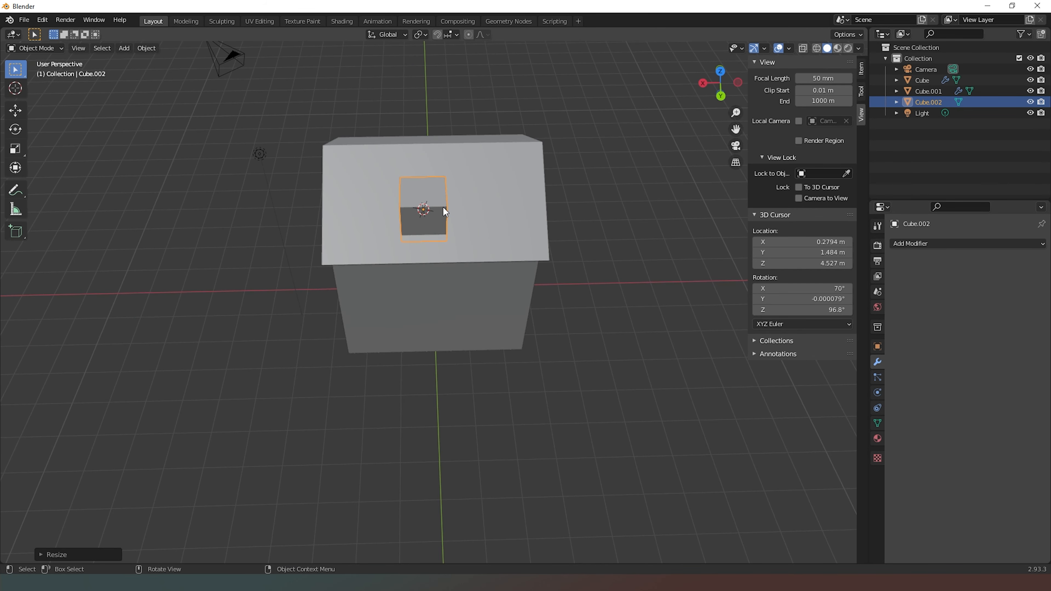
key("g")
key("x")
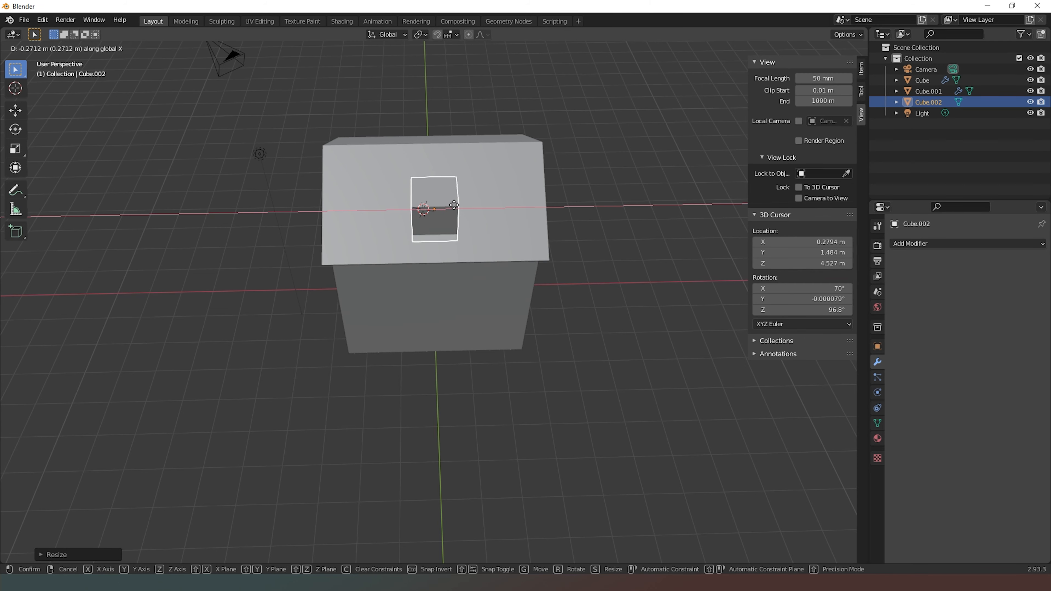
left_click(454, 205)
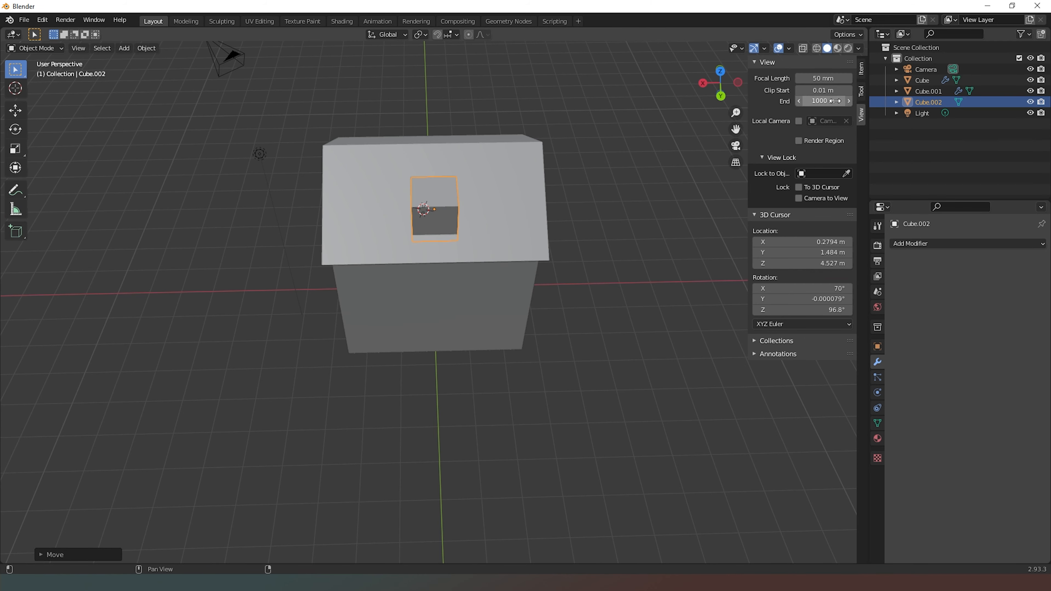
left_click(862, 93)
left_click(861, 69)
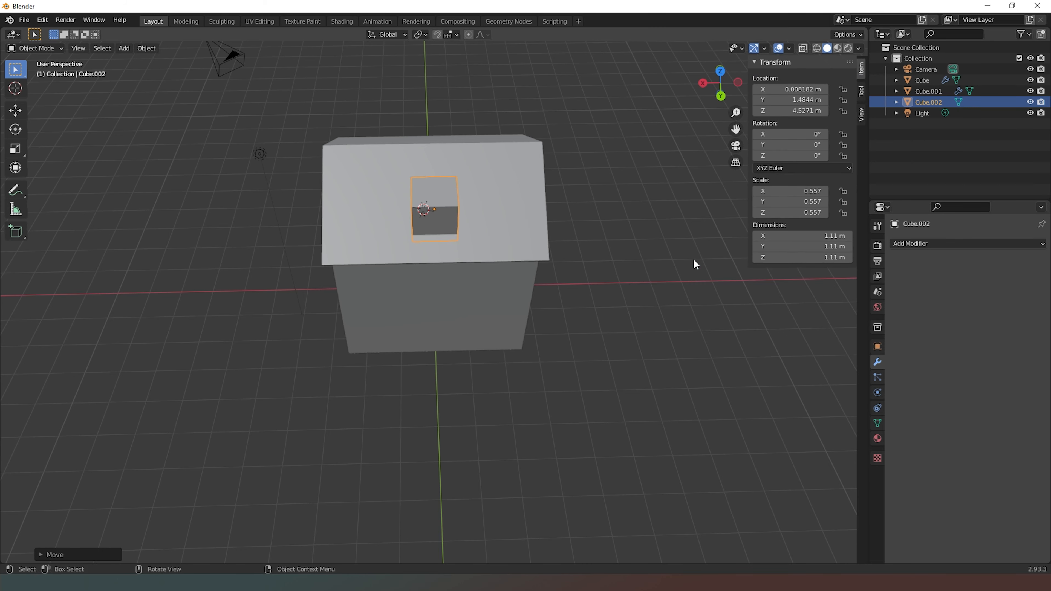
left_click(791, 89)
type("0")
key("Return")
Stretch the dormer cube along Y to a scale of about 1.026, making it about 2.05 m long.
left_click_drag(708, 78, 580, 133)
left_click_drag(696, 118, 648, 118)
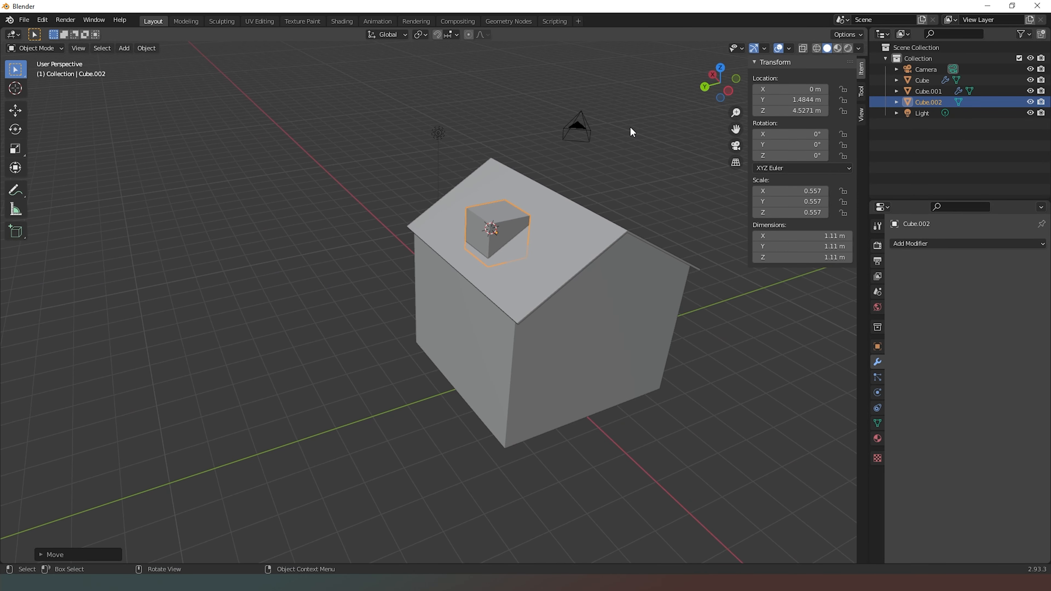
scroll(569, 161, "up", 2)
left_click_drag(730, 86, 574, 176)
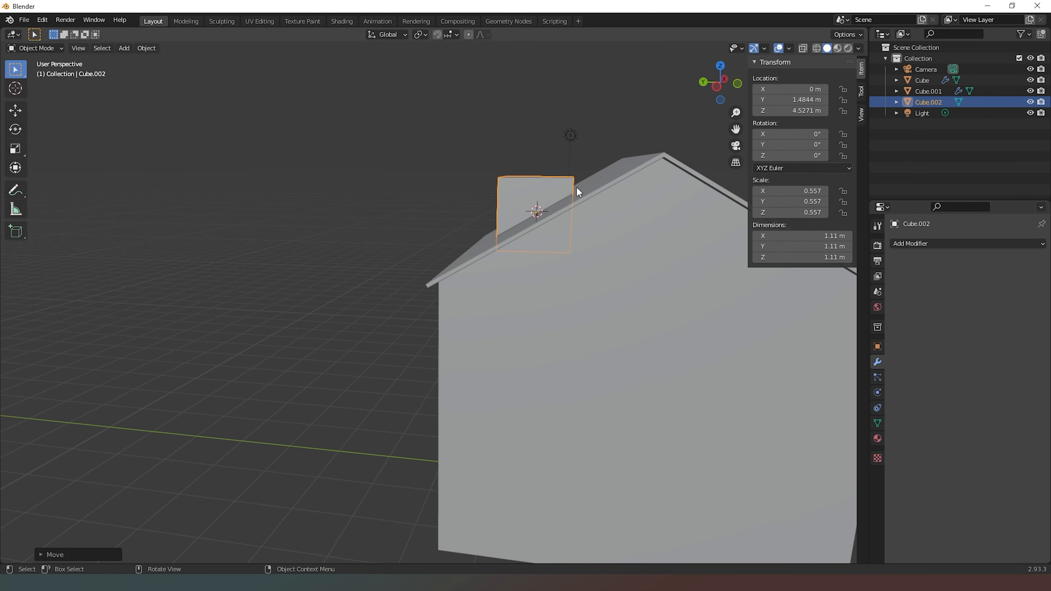
left_click_drag(713, 94, 643, 203)
key("s")
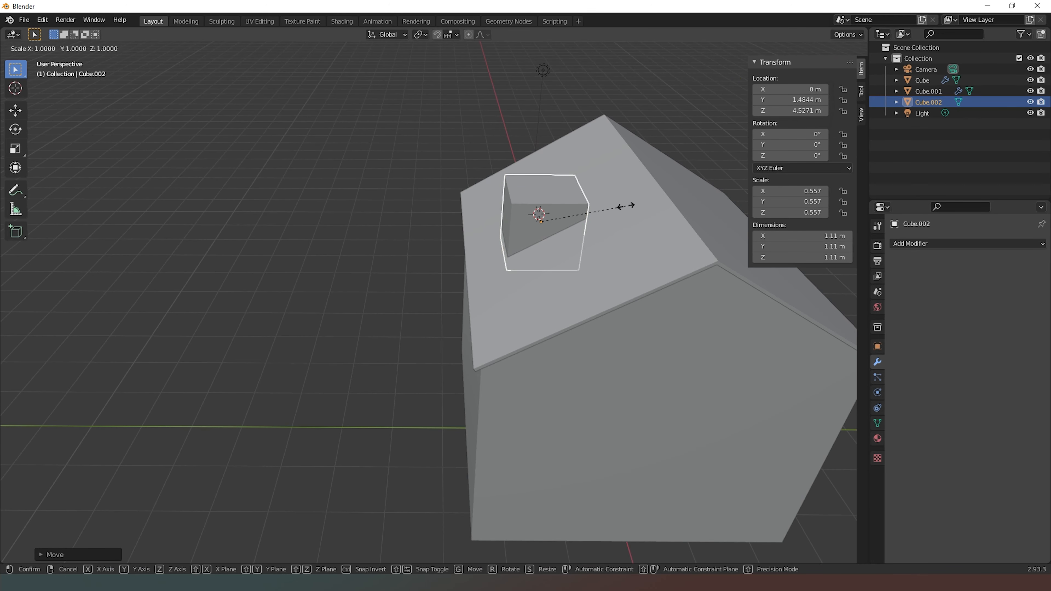
key("y")
left_click(663, 206)
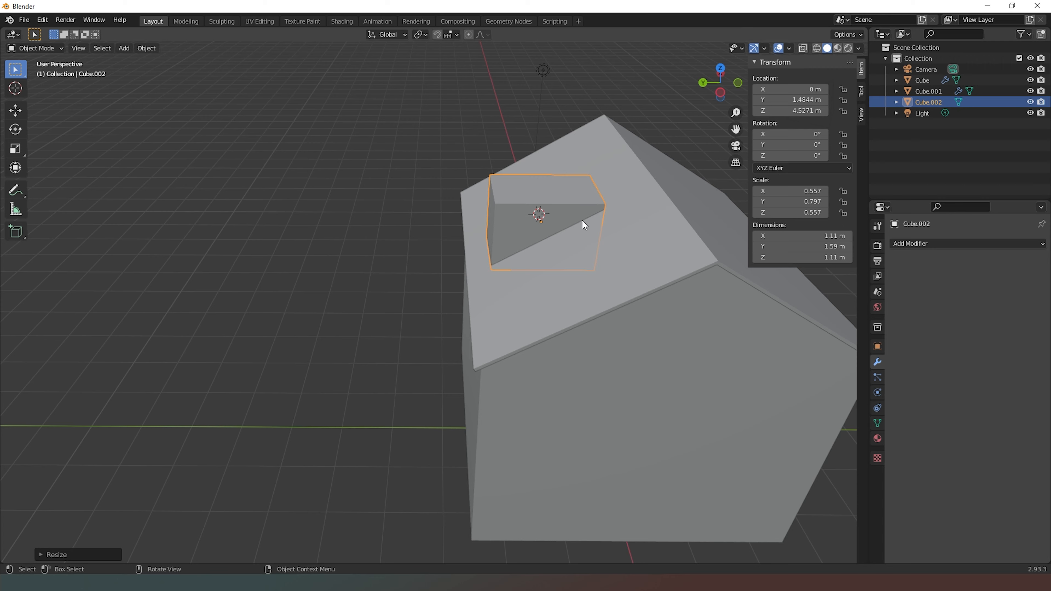
key("s")
key("y")
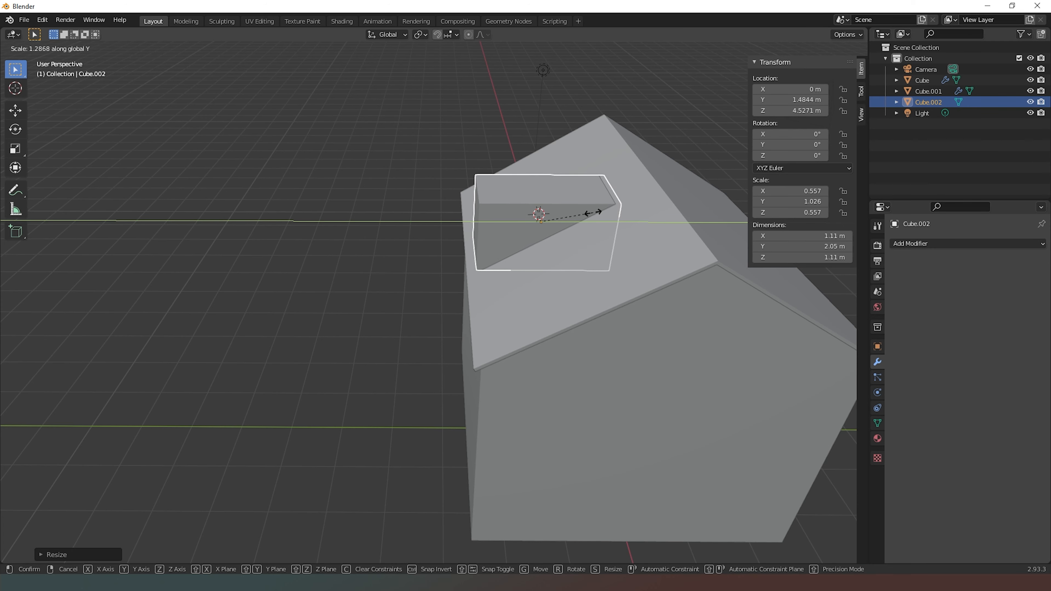
left_click(578, 218)
In Edit Mode, add a centred loop cut that splits the dormer cube lengthwise into two equal halves.
left_click_drag(720, 85, 654, 87)
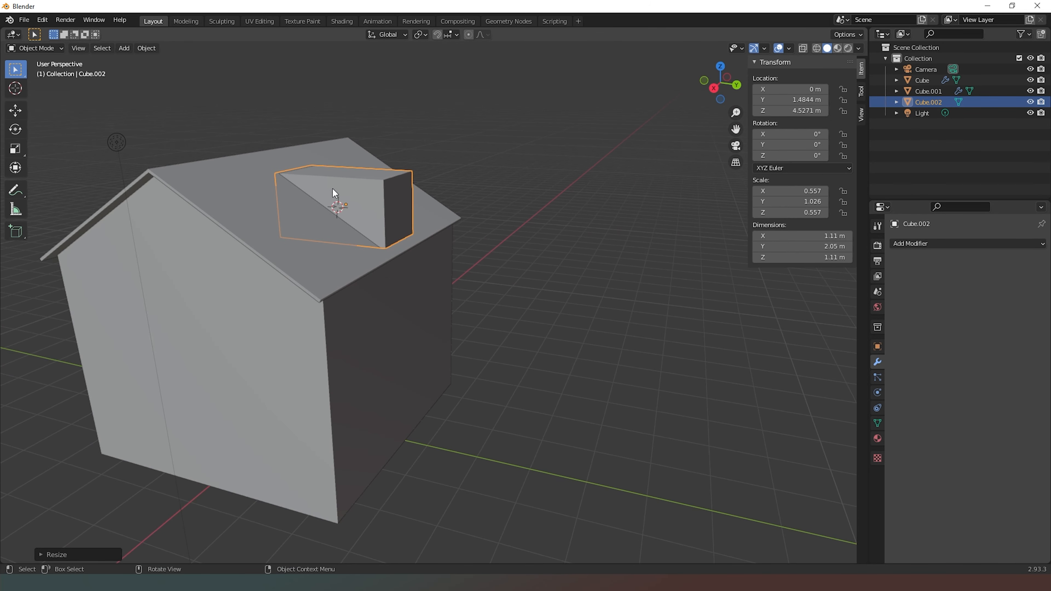
left_click_drag(720, 85, 722, 120)
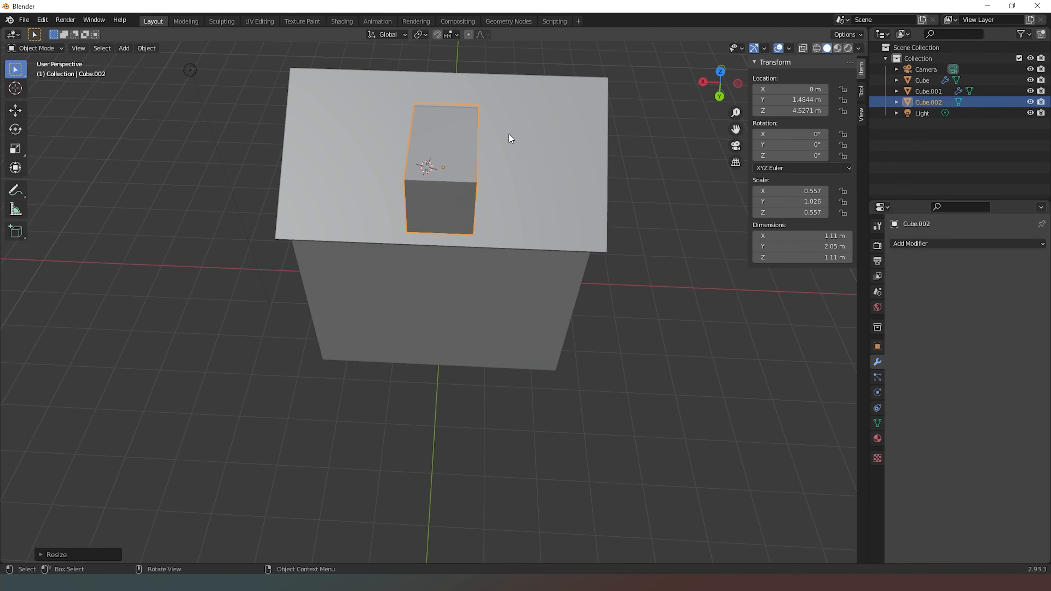
key("Tab")
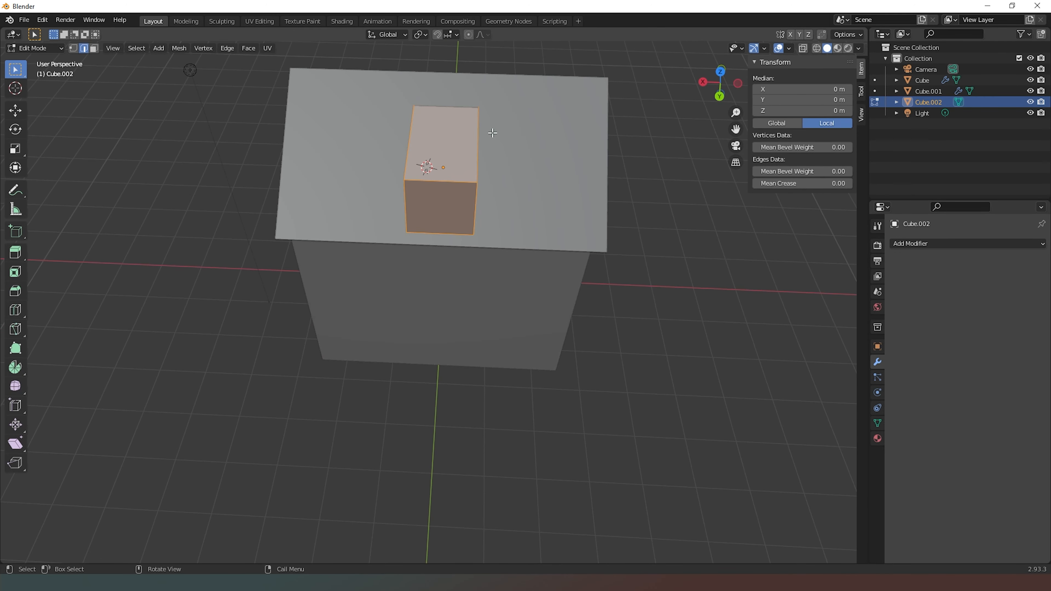
key("ctrl+r")
left_click(445, 173)
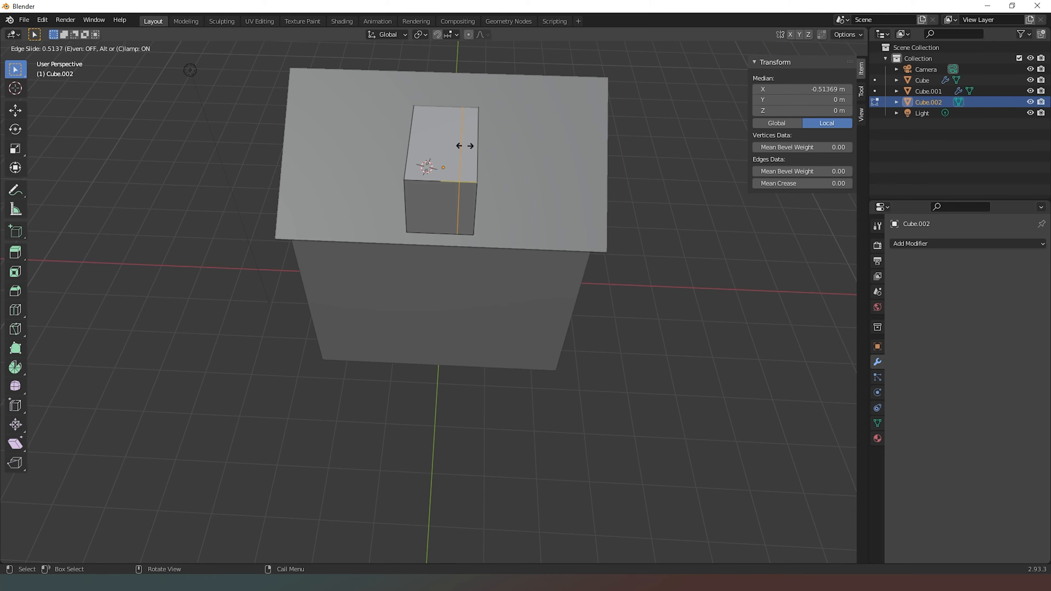
left_click(441, 159)
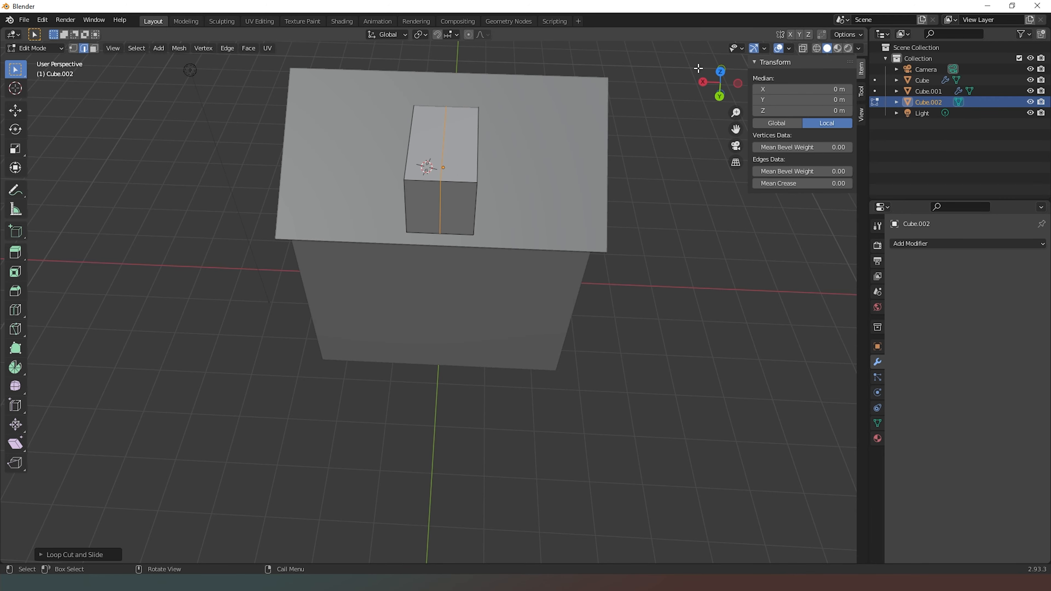
With X-ray on and face selection active, delete the faces of the dormer cube's negative-X half.
left_click_drag(711, 82, 657, 91)
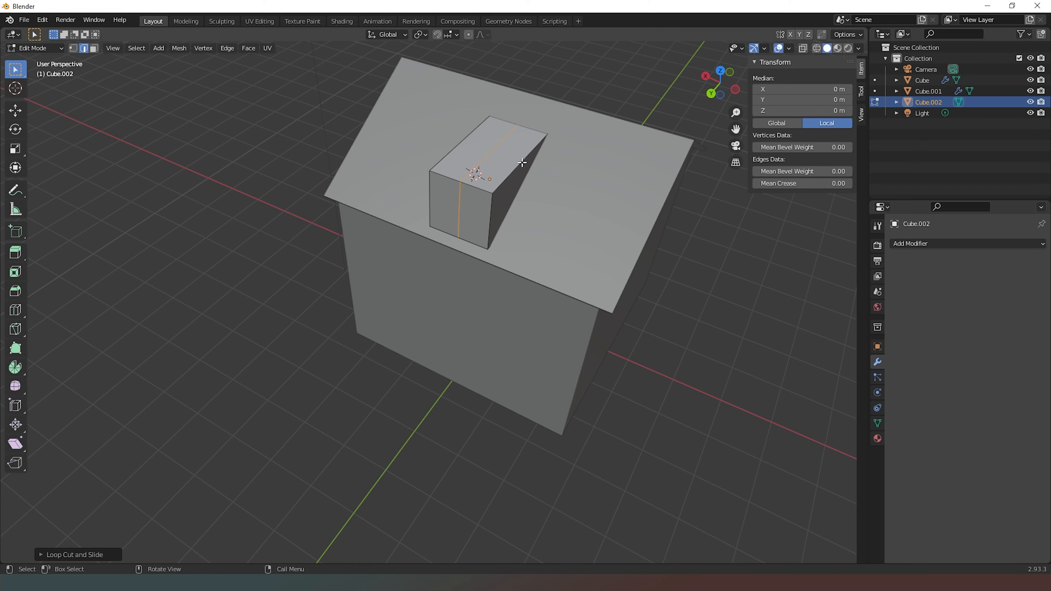
left_click(722, 96)
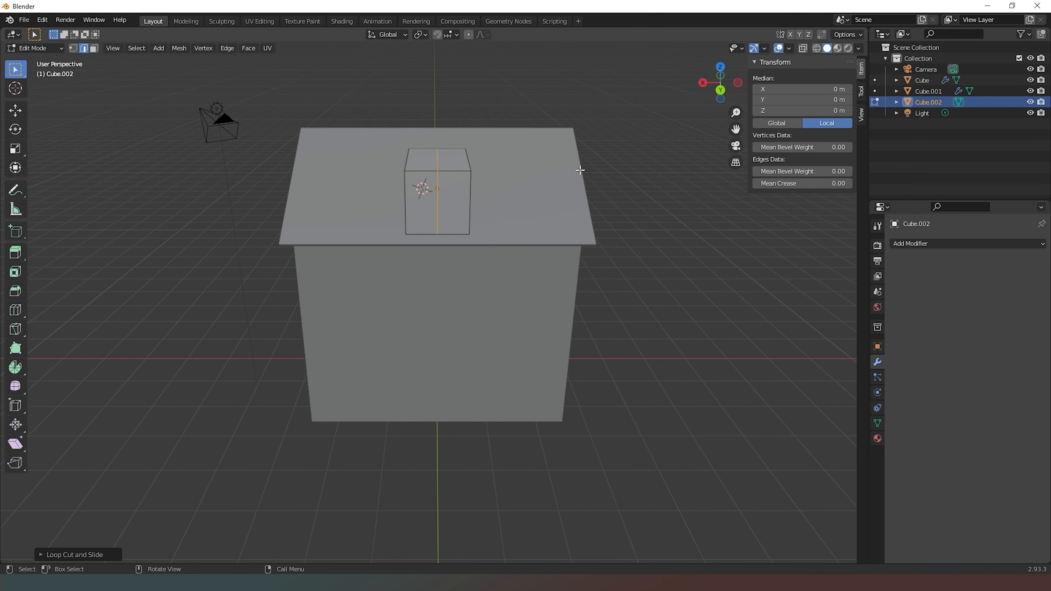
left_click(803, 47)
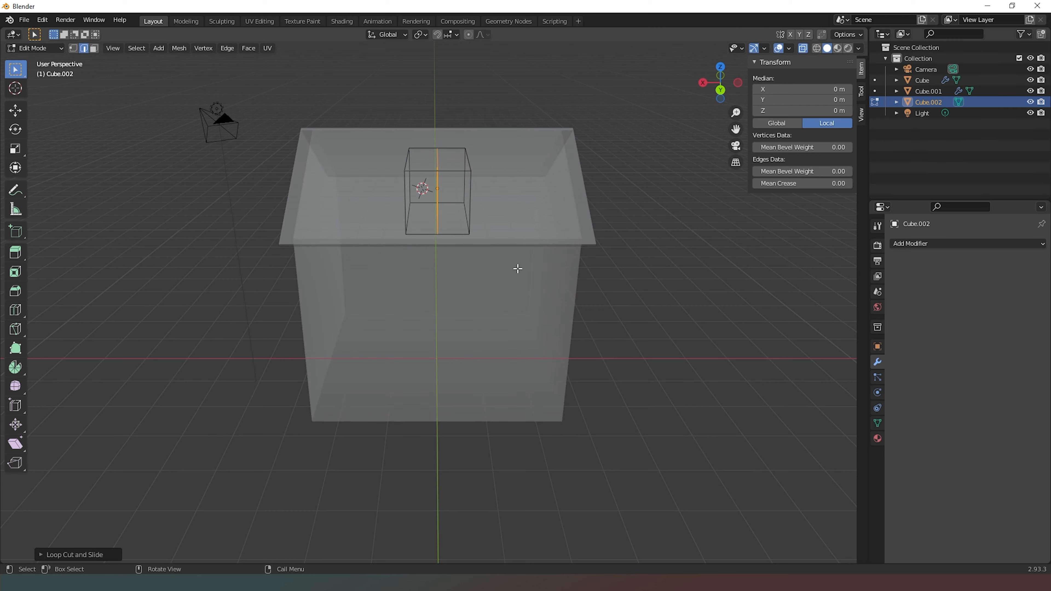
key("3")
left_click_drag(521, 266, 447, 125)
key("x")
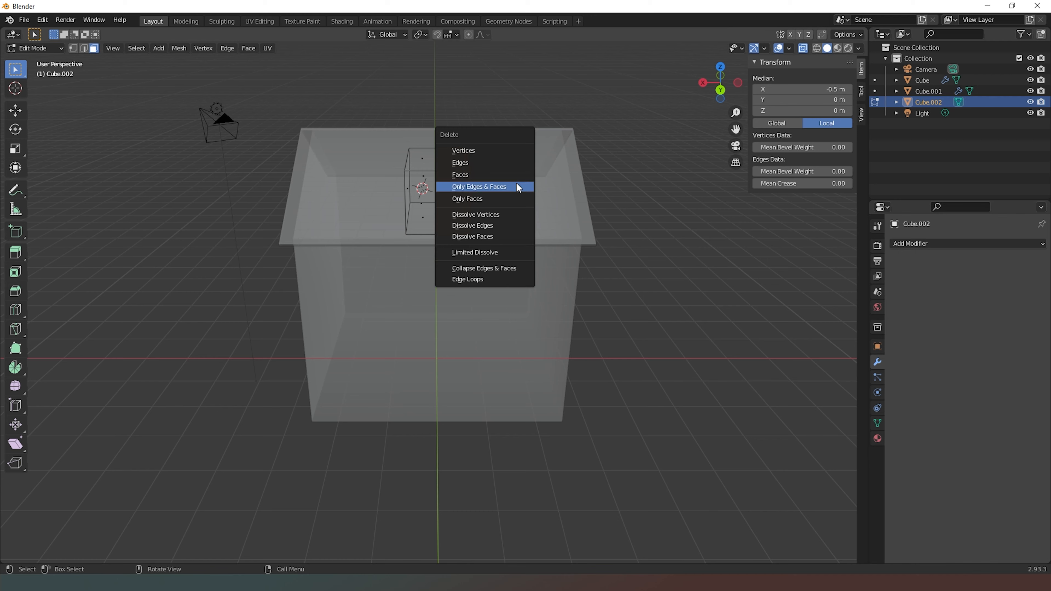
left_click(516, 175)
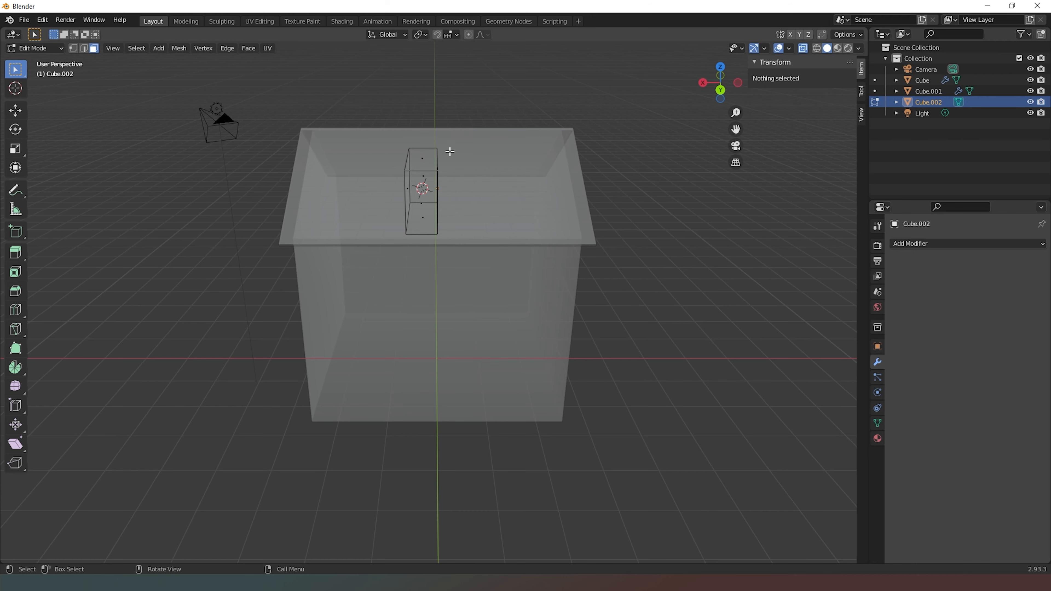
Return to Object Mode and add a Mirror modifier on the X axis to the half dormer cube.
left_click_drag(709, 85, 680, 99)
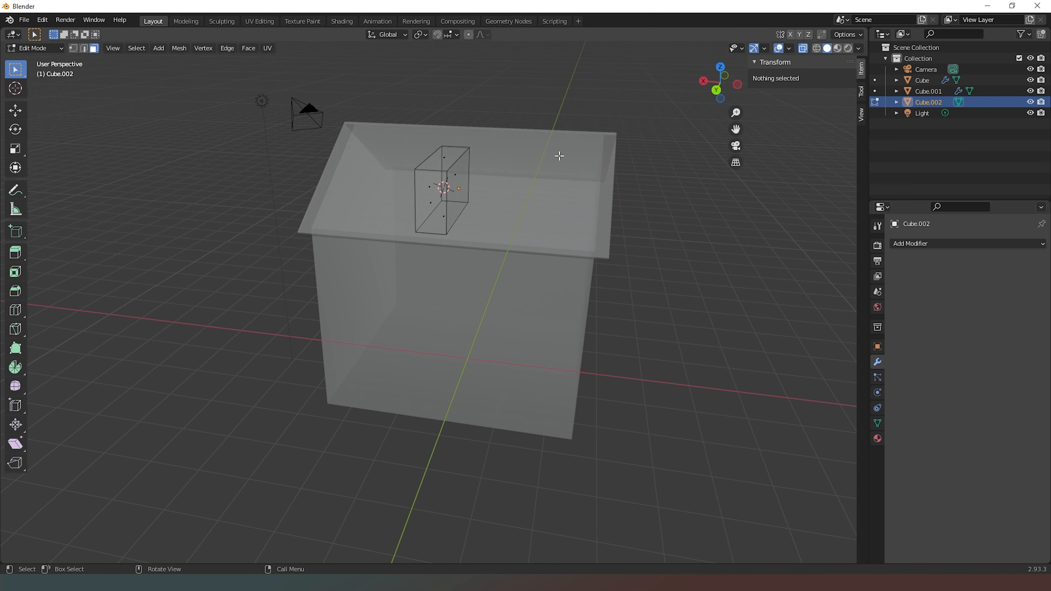
key("Tab")
left_click_drag(704, 88, 645, 92)
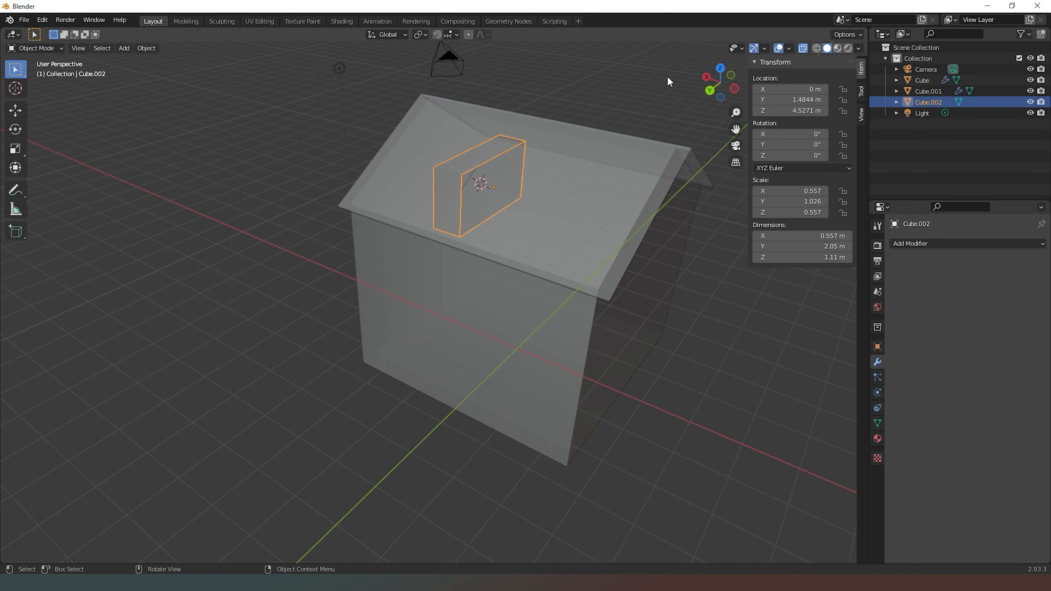
left_click_drag(720, 82, 755, 110)
left_click(928, 243)
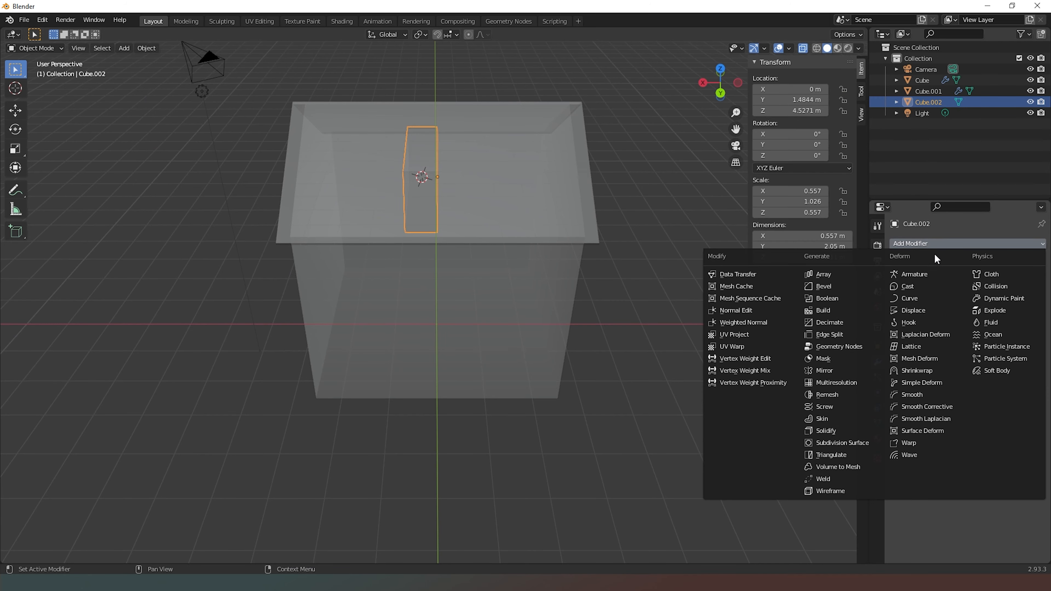
left_click(828, 379)
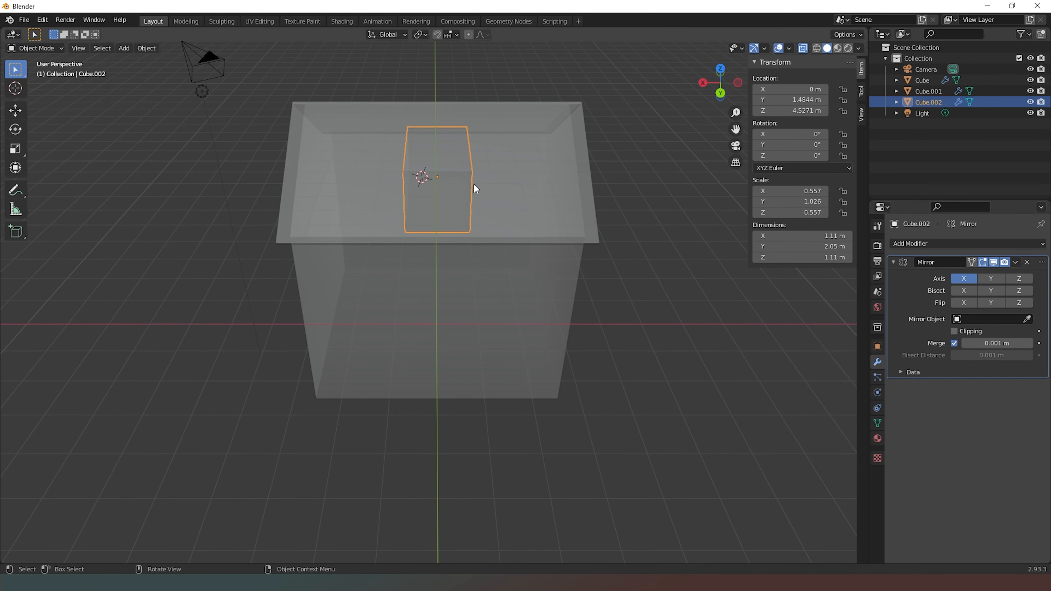
left_click_drag(721, 87, 661, 105)
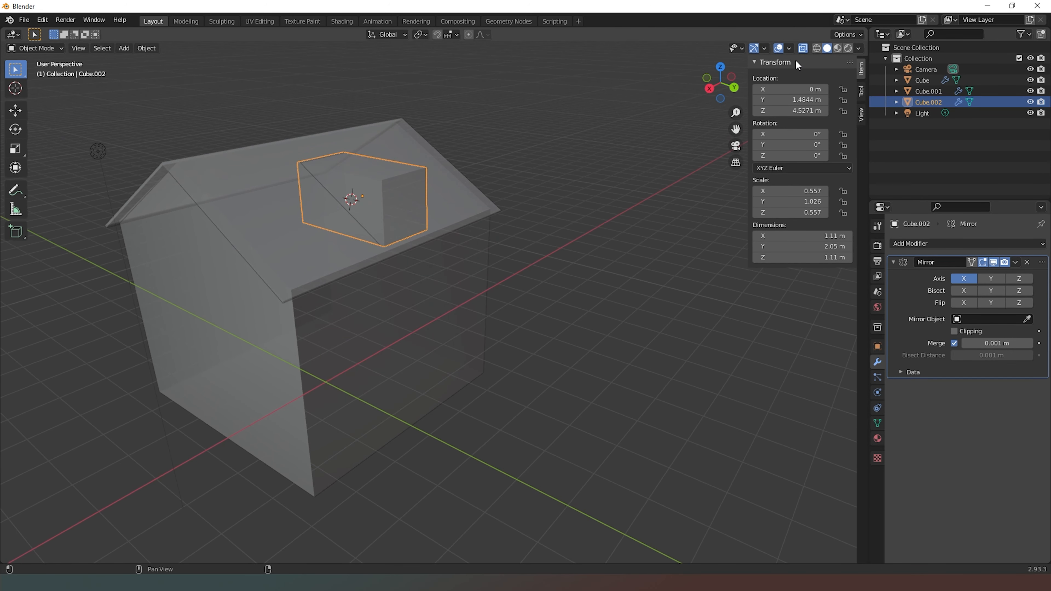
Turn off X-ray and, in the right orthographic view, move the dormer to about Y 1.466 m, Z 4.452 m.
left_click(802, 48)
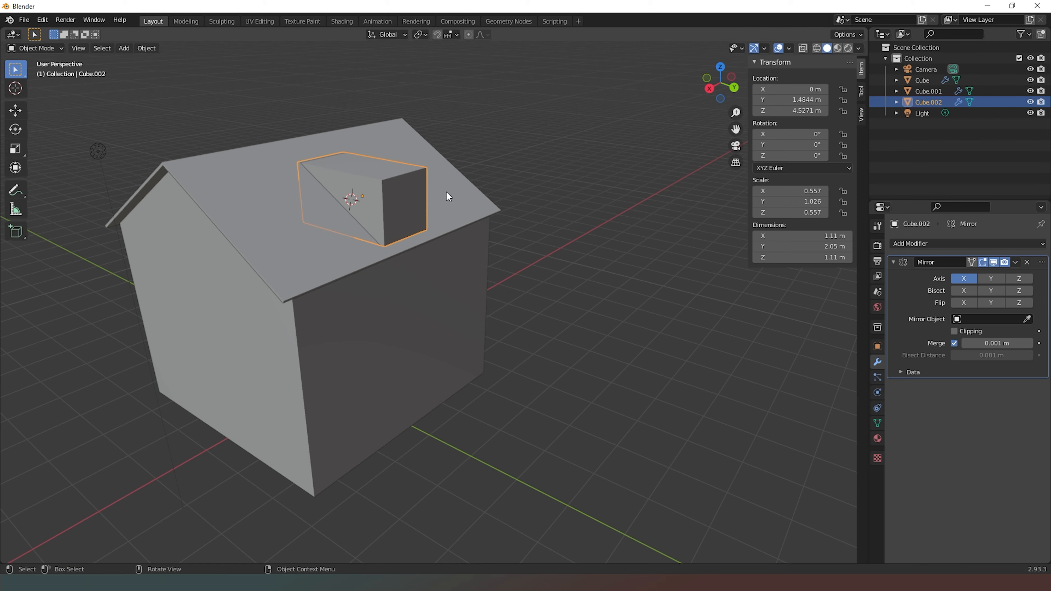
left_click_drag(719, 92, 766, 81)
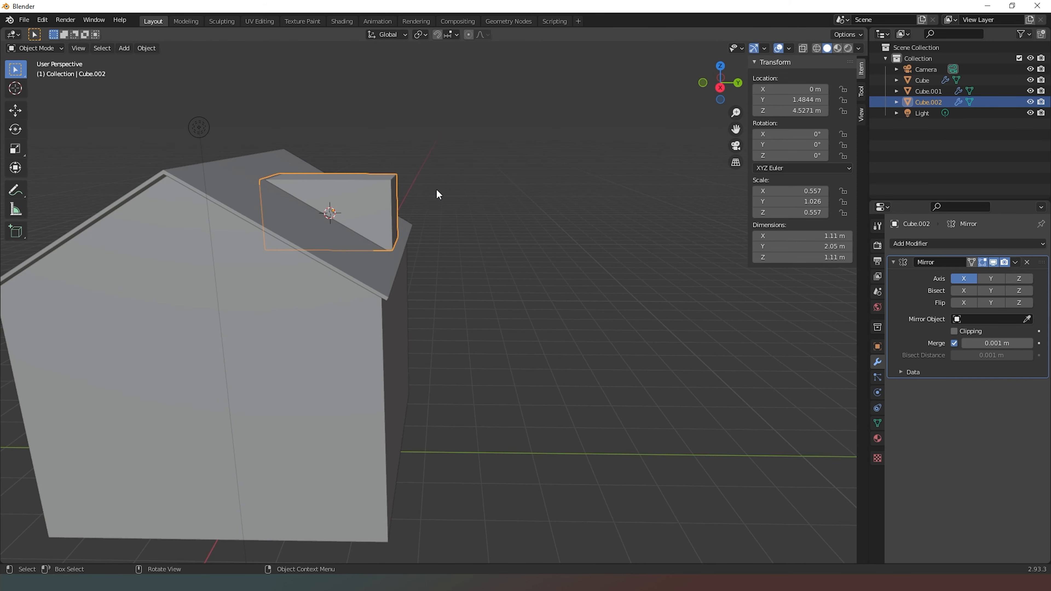
key("KP_1")
key("KP_3")
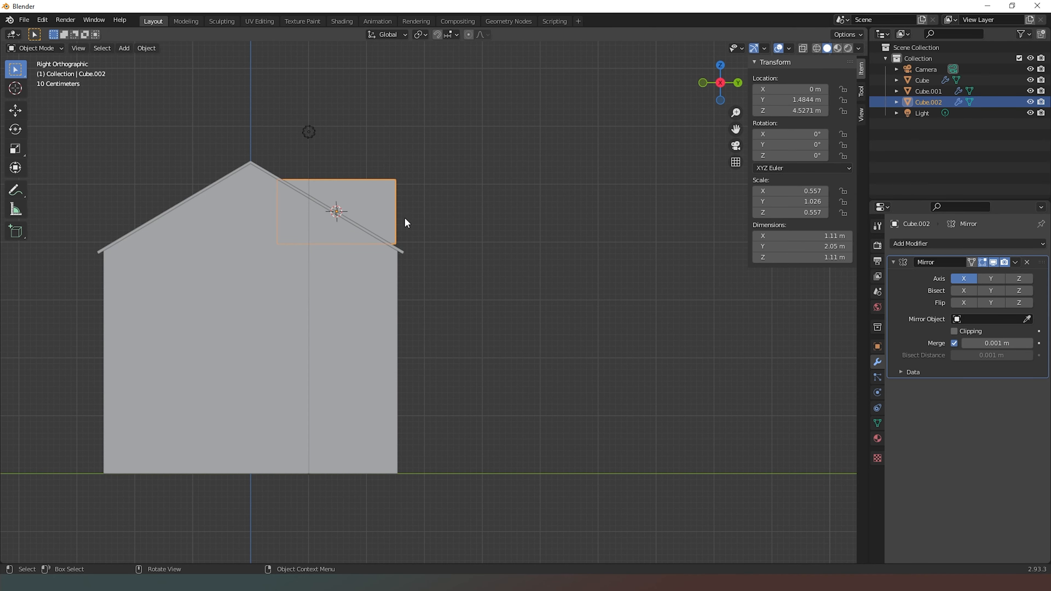
key("g")
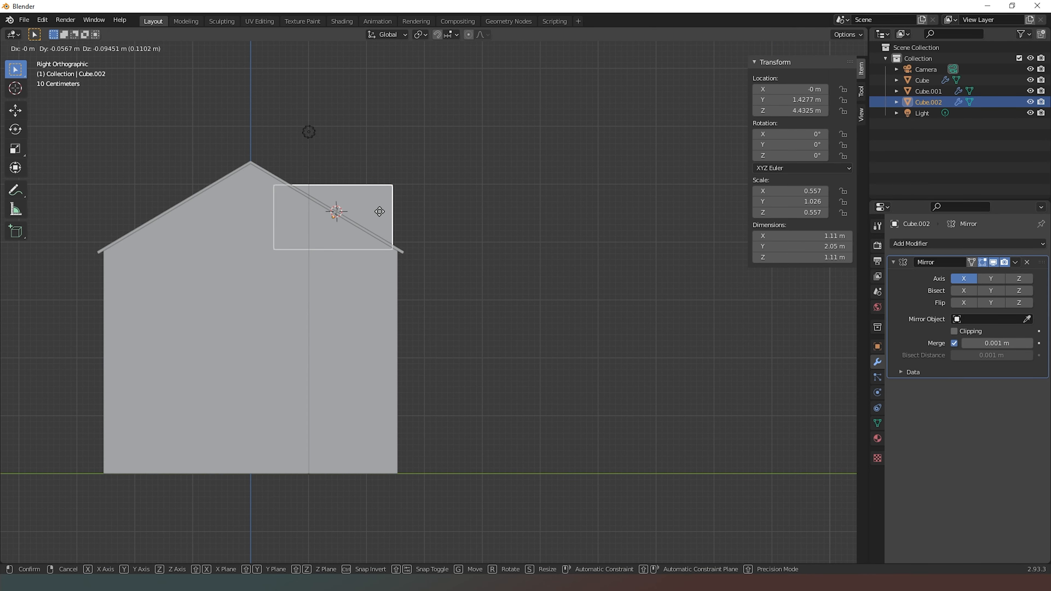
left_click(382, 209)
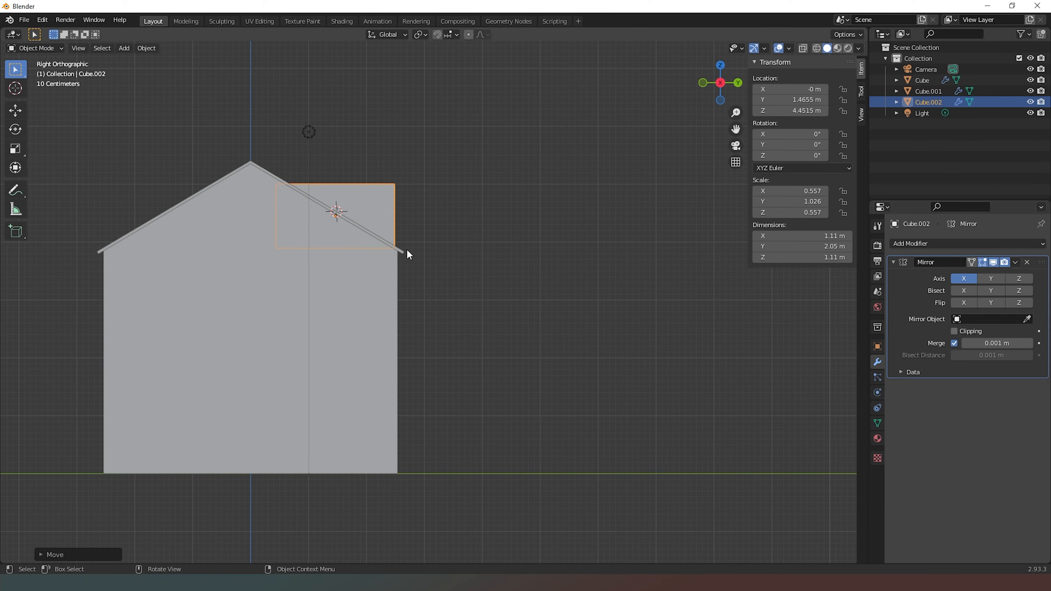
In Edit Mode, lower the dormer's outer top edge about 0.45 m along Z to form a gable.
left_click_drag(712, 79, 762, 117)
key("Tab")
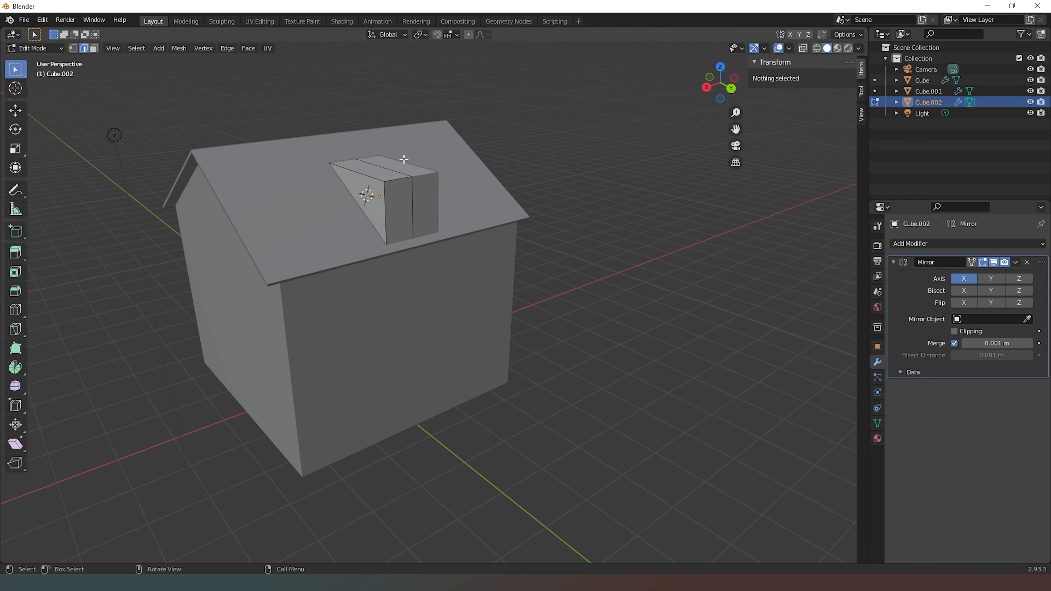
left_click(366, 176)
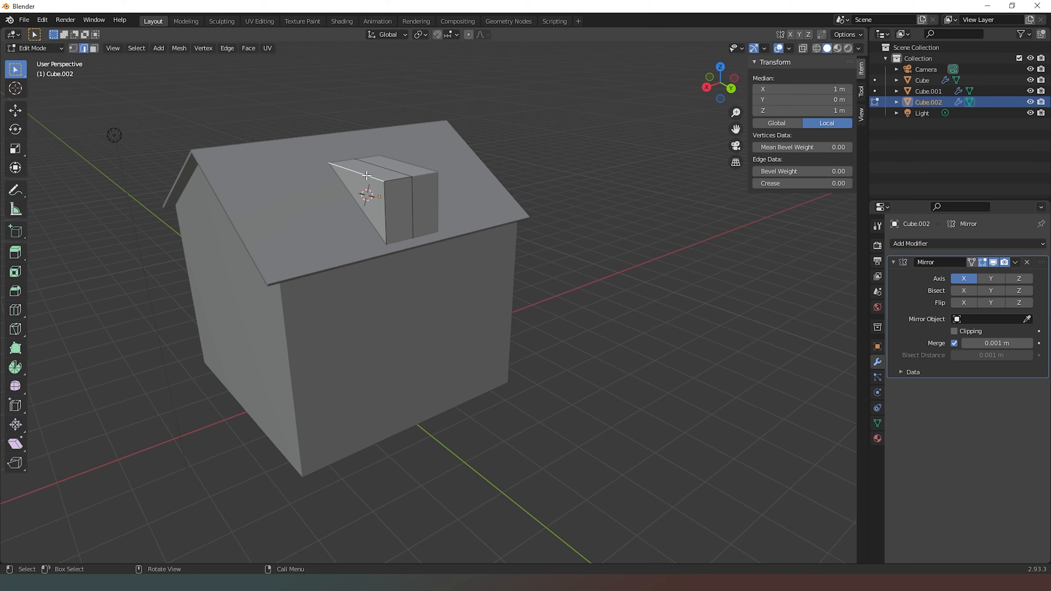
key("g")
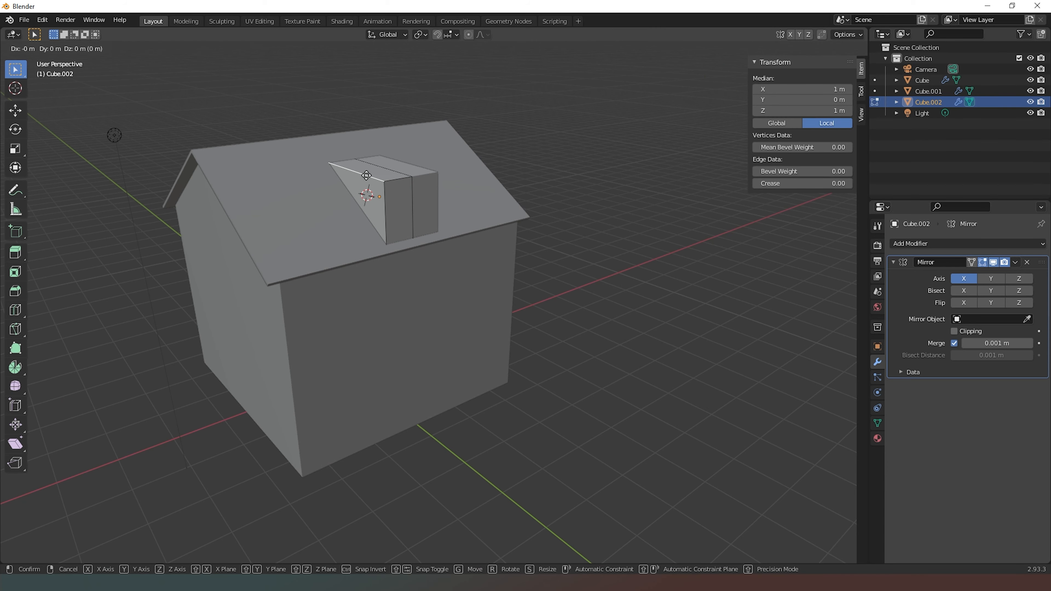
key("z")
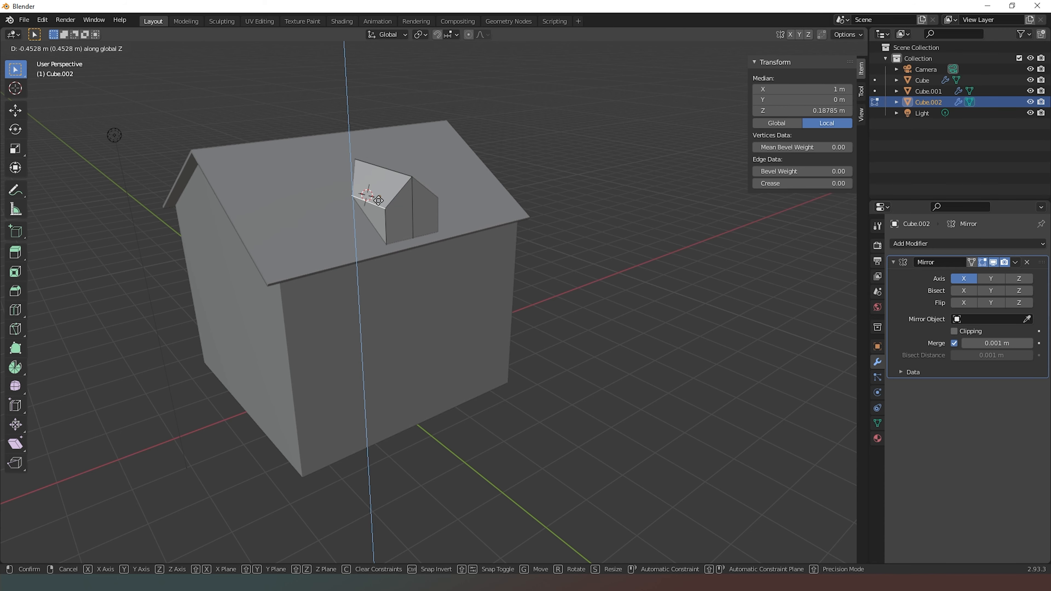
left_click(379, 200)
Duplicate the dormer's sloped roof face and raise the copy along Z to a local median height of about 0.81 m.
left_click(713, 78)
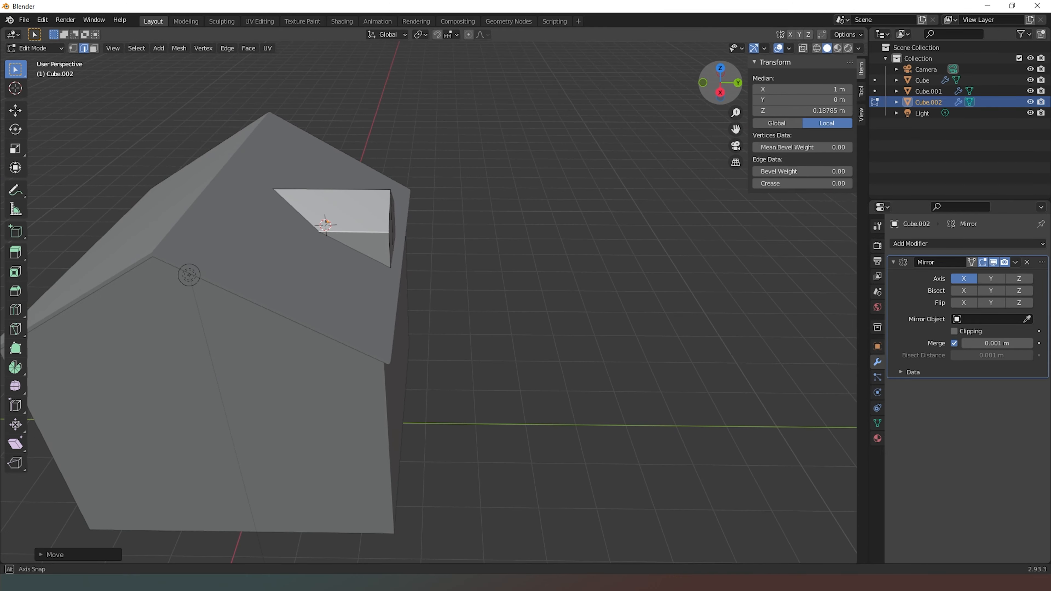
left_click_drag(712, 78, 755, 99)
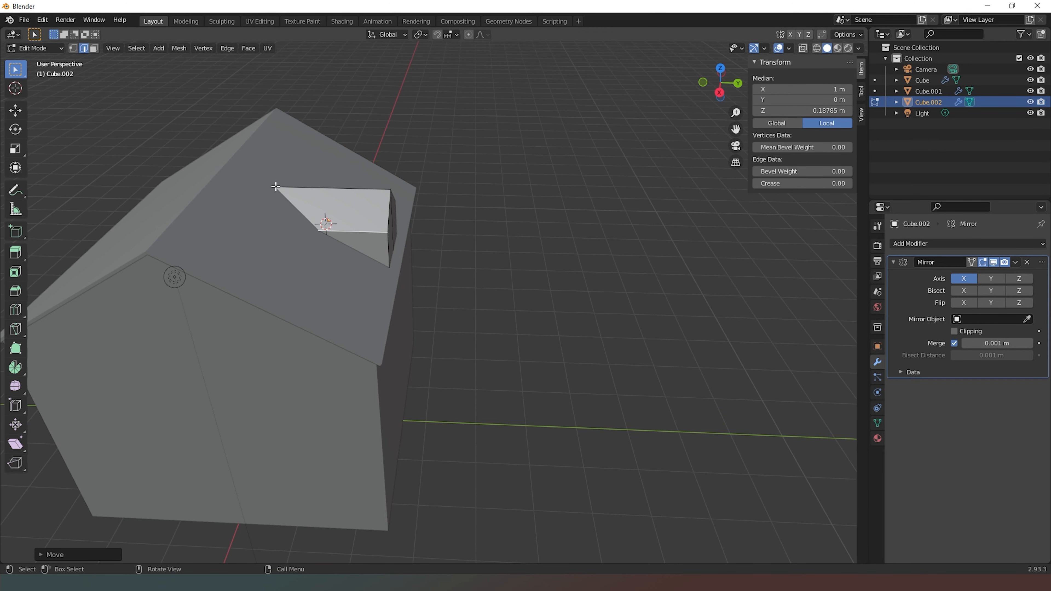
mouse_move(720, 85)
left_mouse_down()
mouse_move(727, 96)
mouse_move(716, 94)
left_mouse_up()
key("3")
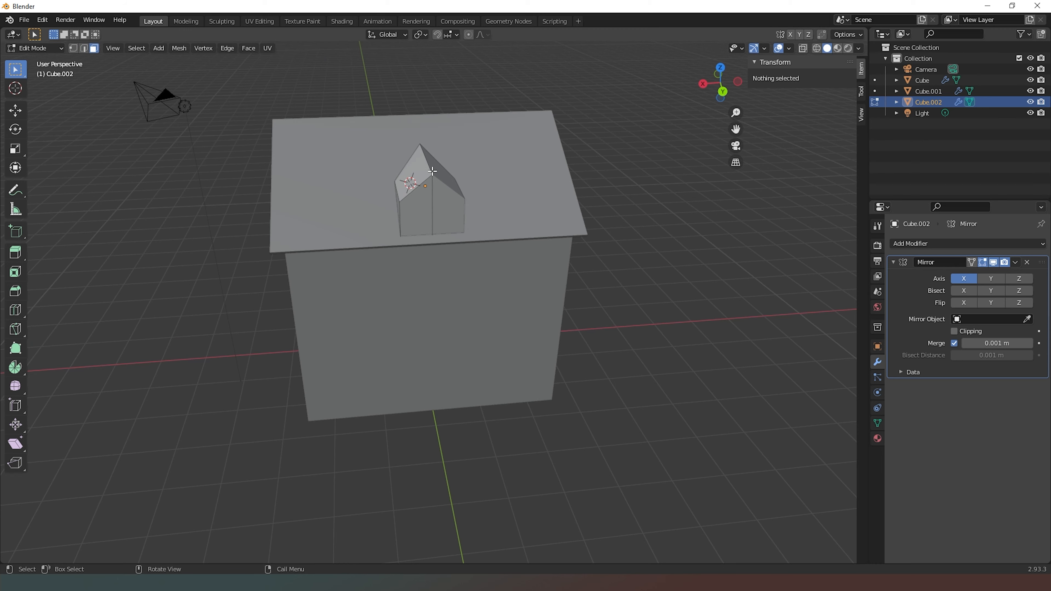
left_click(421, 169)
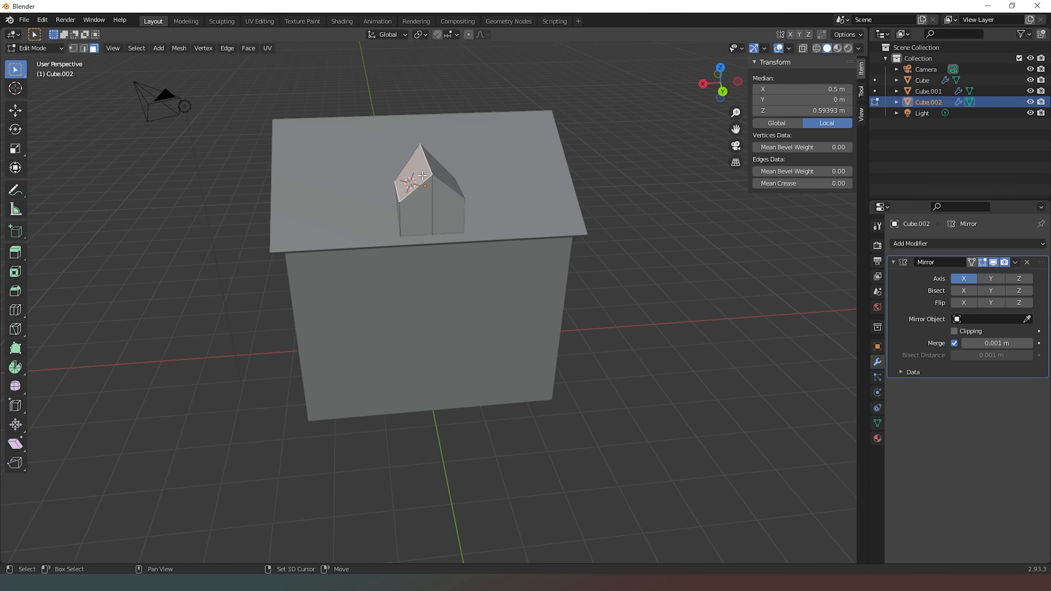
key("shift+s")
key("g")
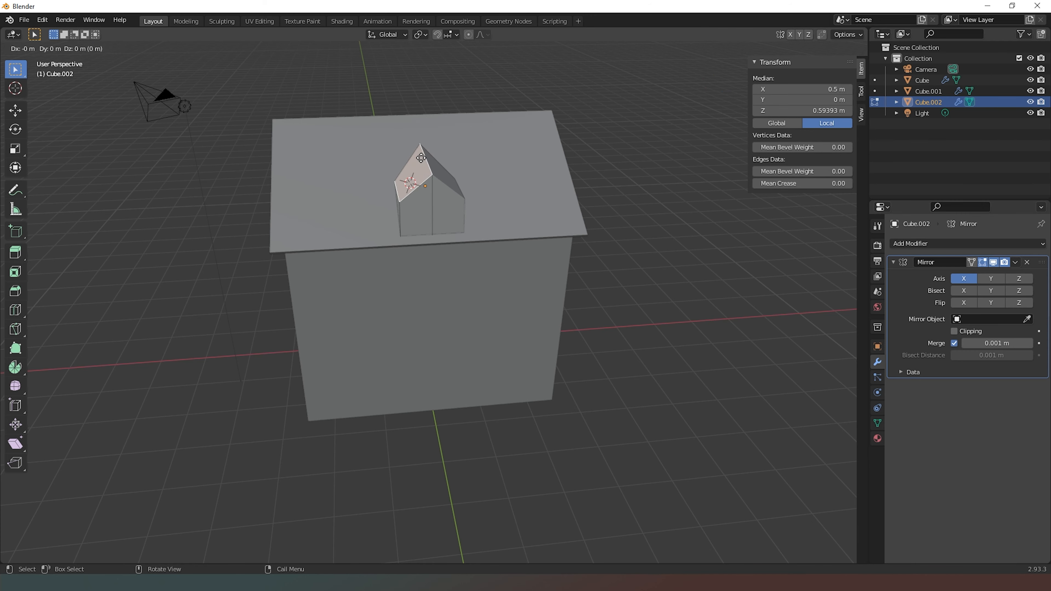
key("z")
left_click(455, 147)
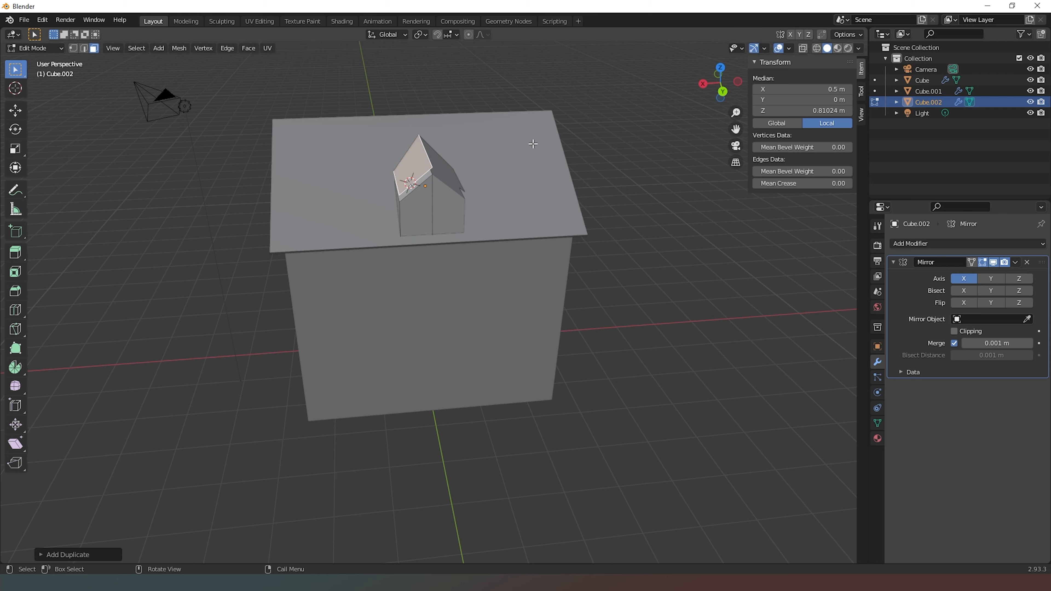
Separate the duplicated roof face into its own object, return to Object Mode and deselect everything.
key("p")
left_click(524, 155)
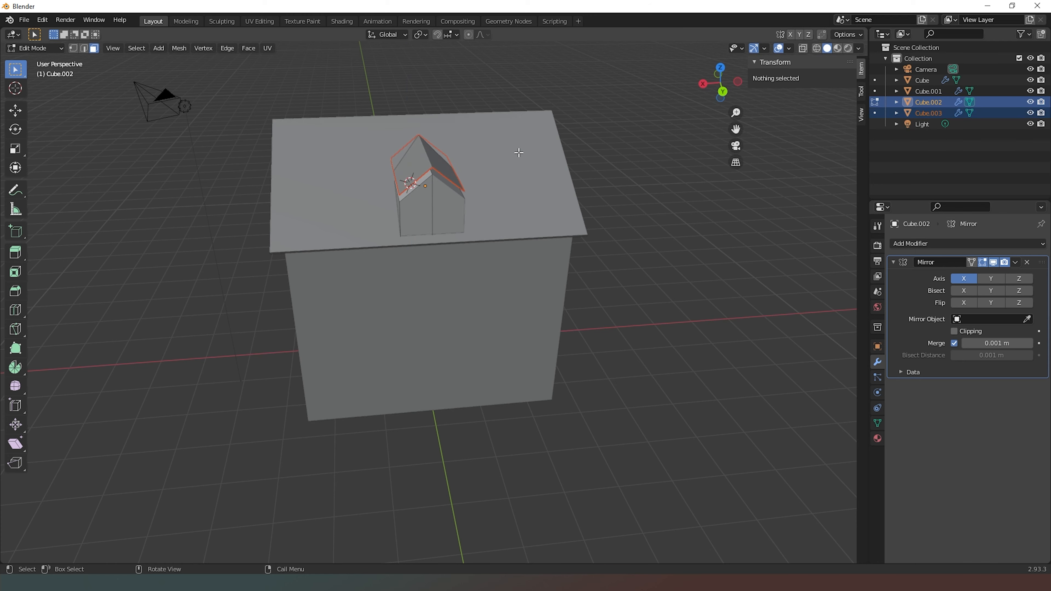
key("Tab")
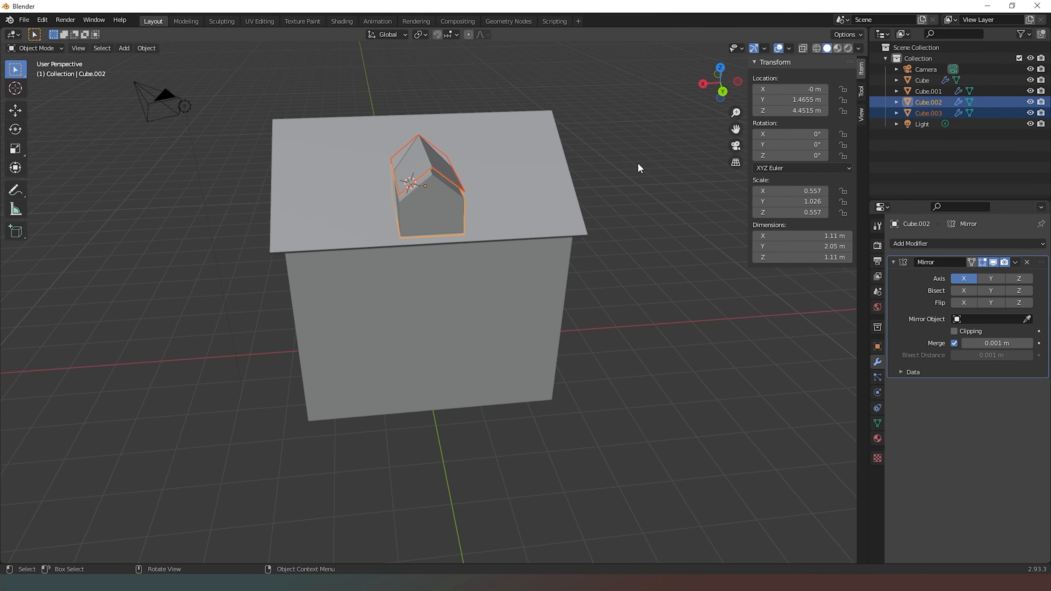
left_click(644, 148)
Scale the separated dormer roof on X and Z only, excluding Y, to about 0.602, making it about 1.2 m wide.
mouse_move(703, 95)
left_mouse_down()
mouse_move(695, 89)
mouse_move(706, 81)
left_mouse_up()
left_click_drag(720, 82, 476, 140)
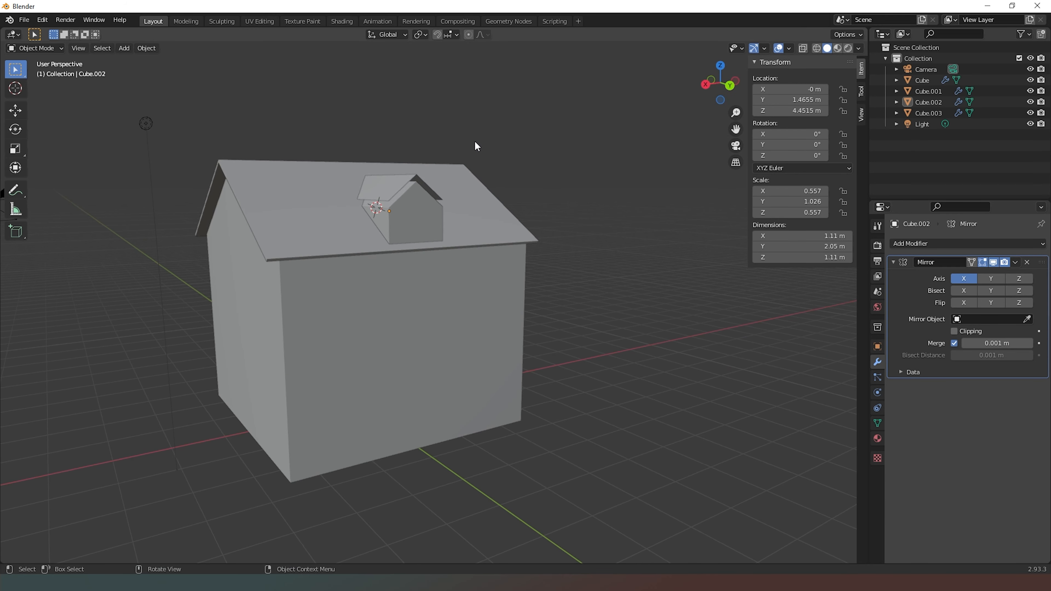
left_click(376, 188)
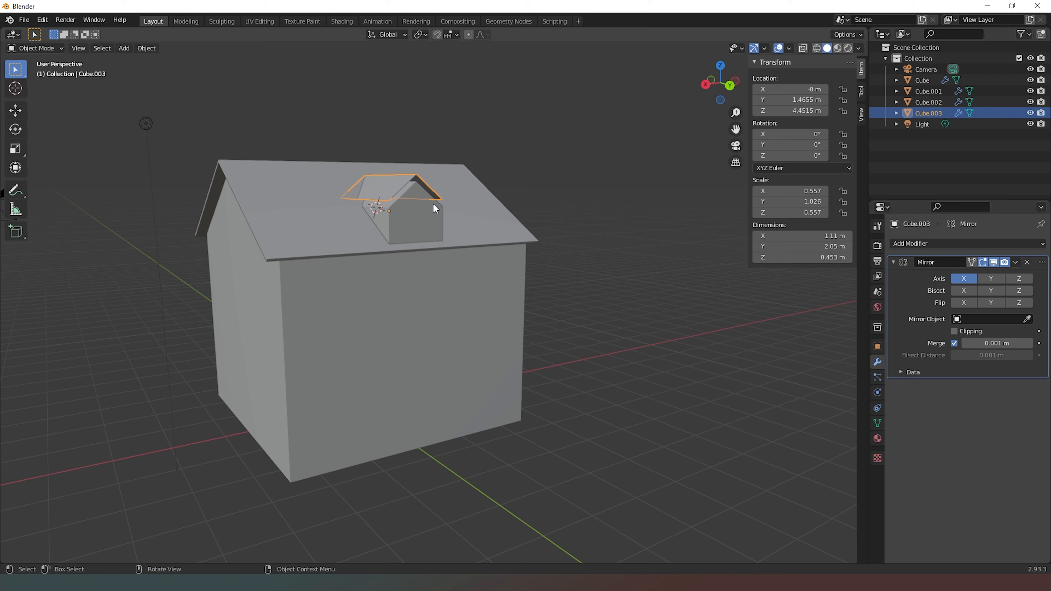
key("s")
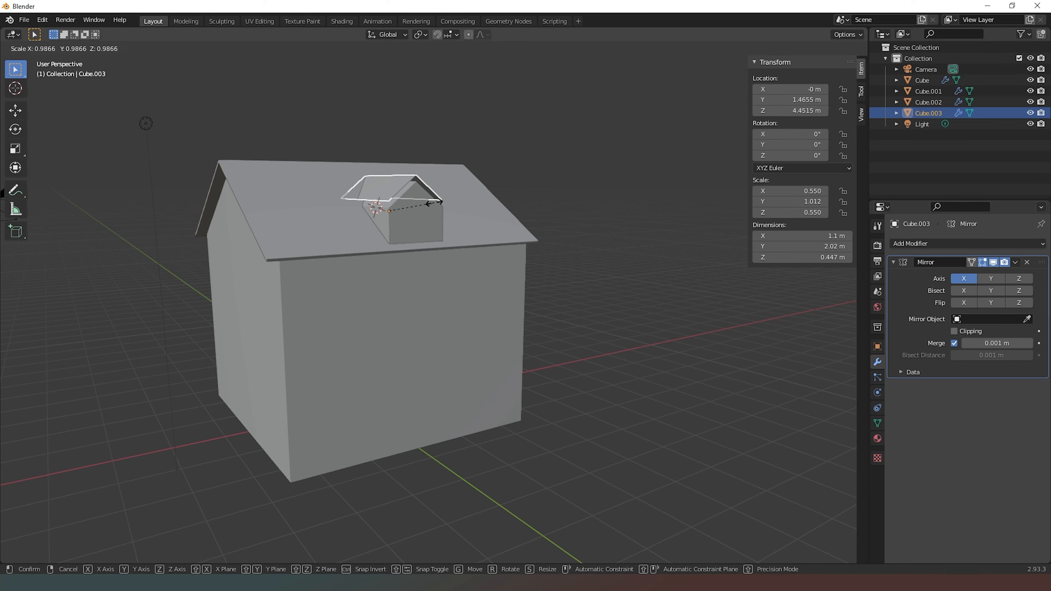
key("shift+y")
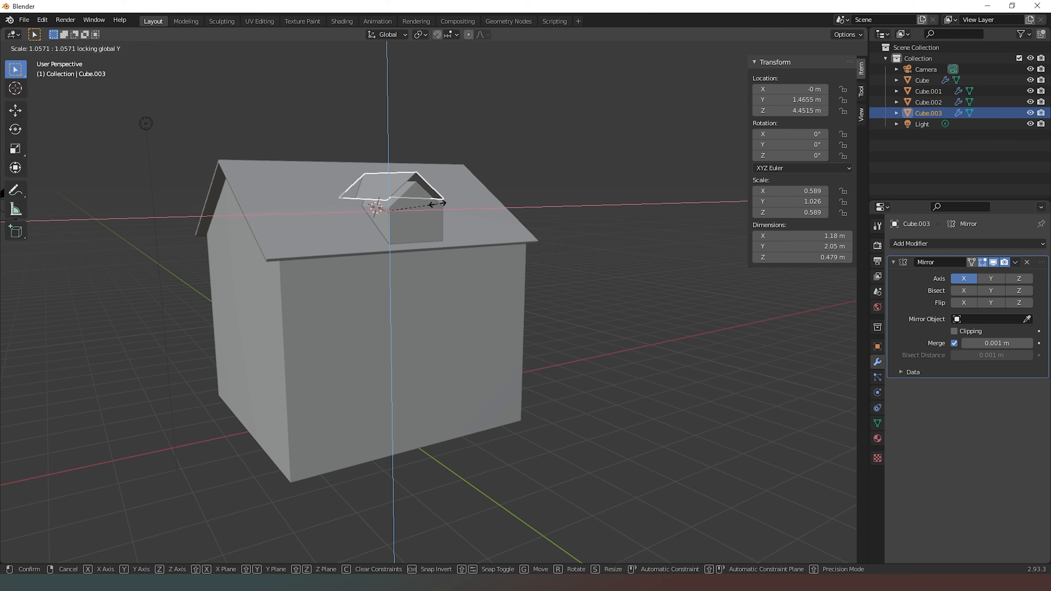
left_click(440, 206)
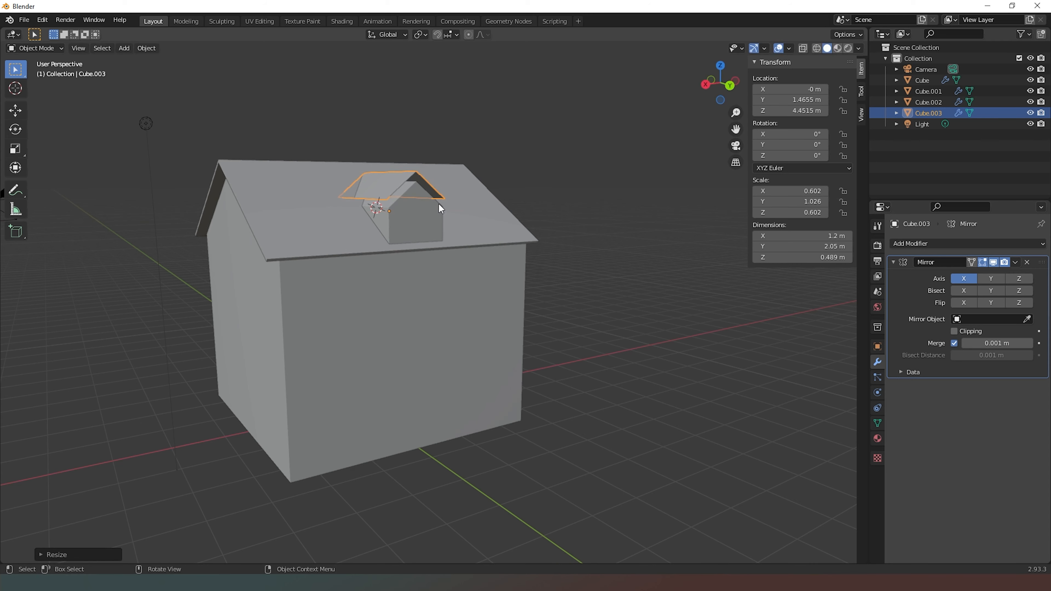
Lower the dormer roof along Z onto the dormer's gable, to a Z location of about 4.278 m.
left_click_drag(709, 87, 678, 84)
scroll(503, 116, "up", 4)
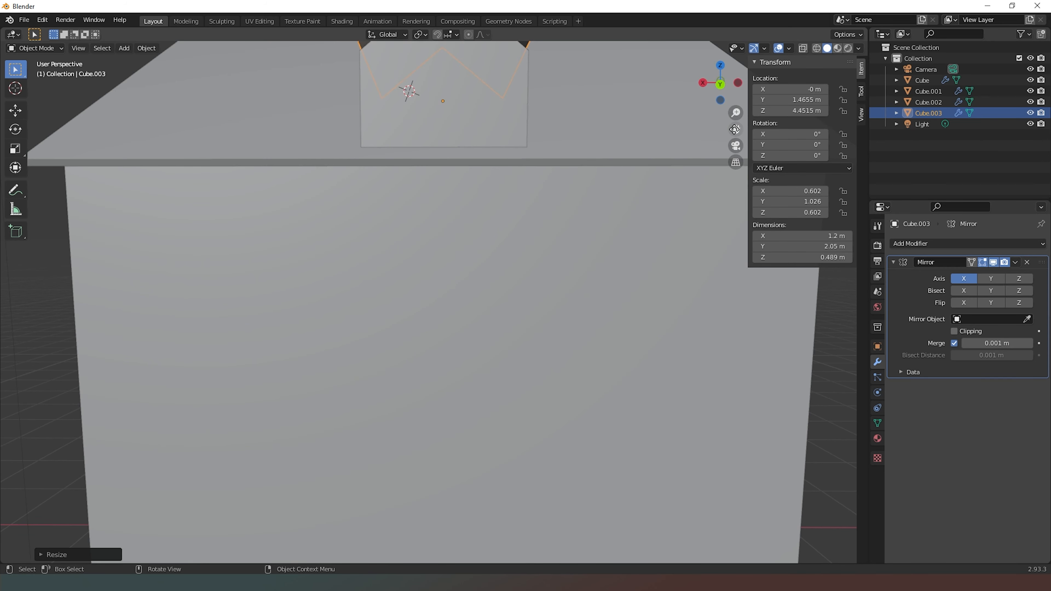
left_click_drag(735, 129, 741, 355)
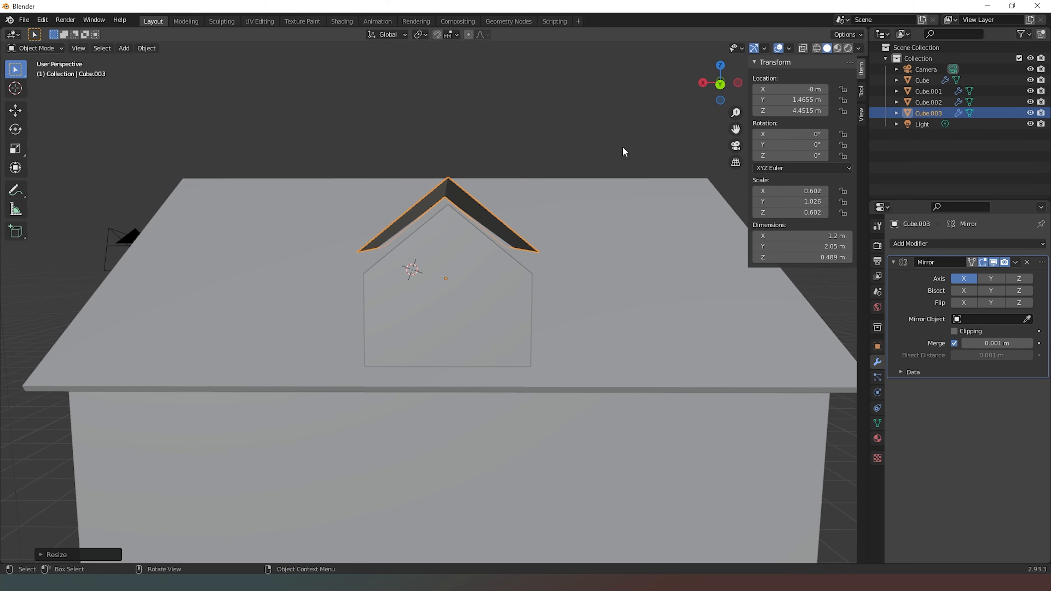
key("g")
key("z")
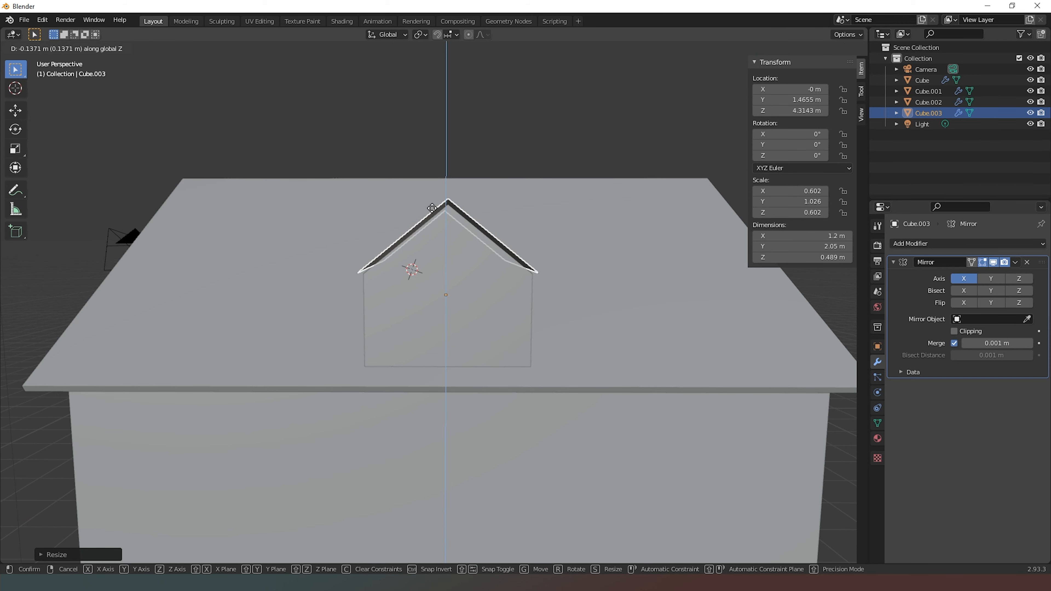
left_click(432, 213)
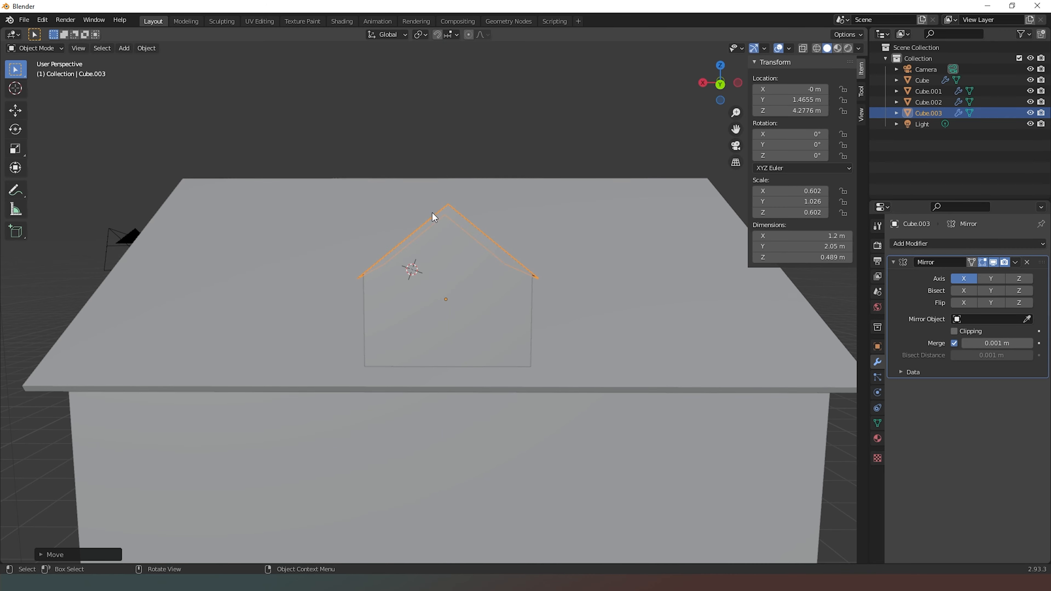
Raise the dormer roof slightly along Z to a location of about 4.29 m.
left_click_drag(725, 91, 496, 148)
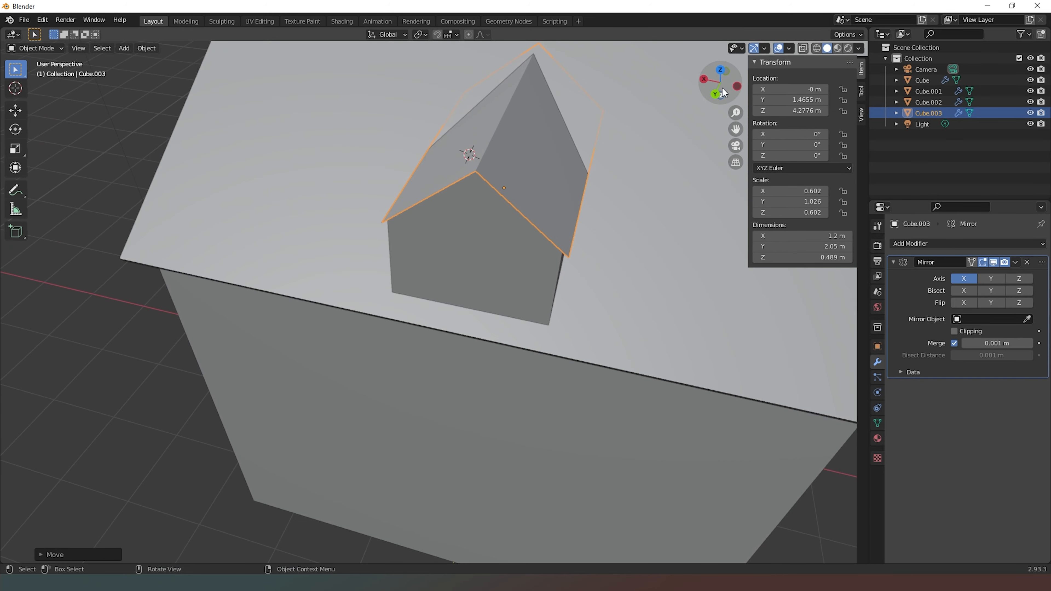
key("g")
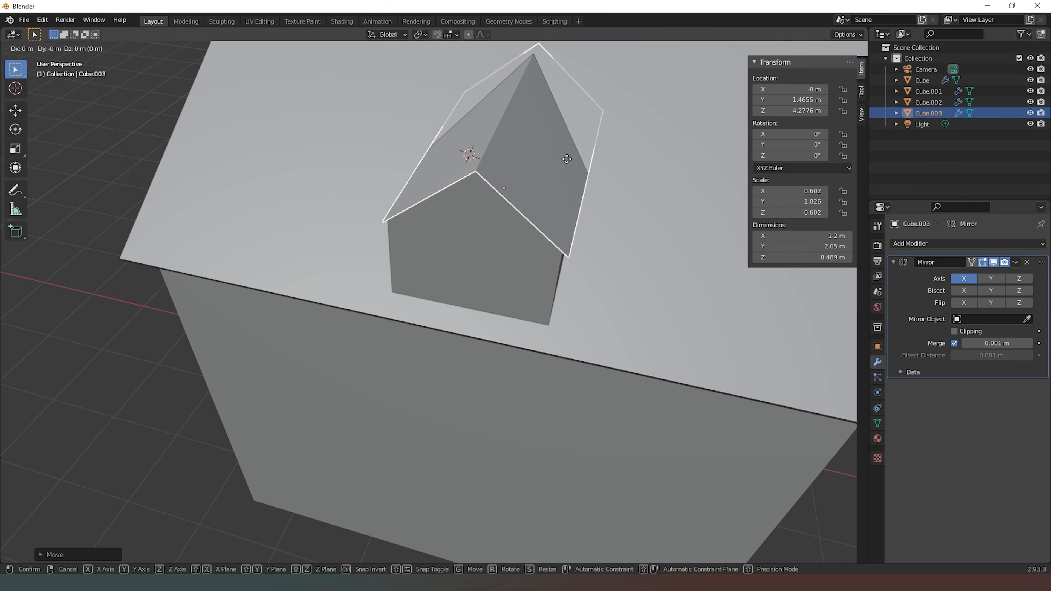
key("z")
left_click(576, 155)
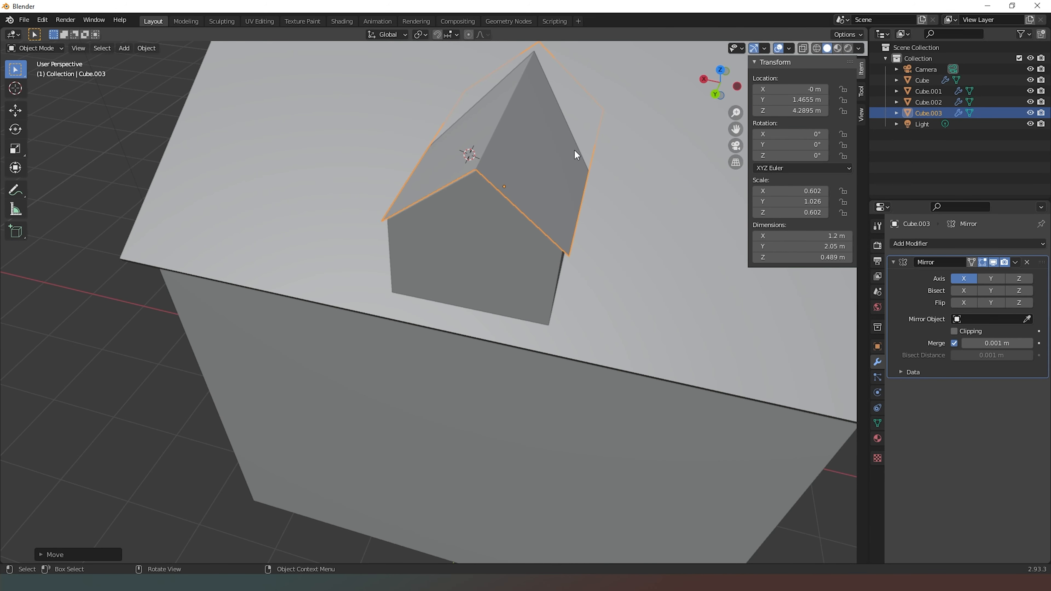
Add a Solidify modifier to the dormer roof and set its thickness to 0.05 m.
mouse_move(716, 83)
left_mouse_down()
mouse_move(720, 58)
mouse_move(699, 83)
mouse_move(720, 81)
left_mouse_up()
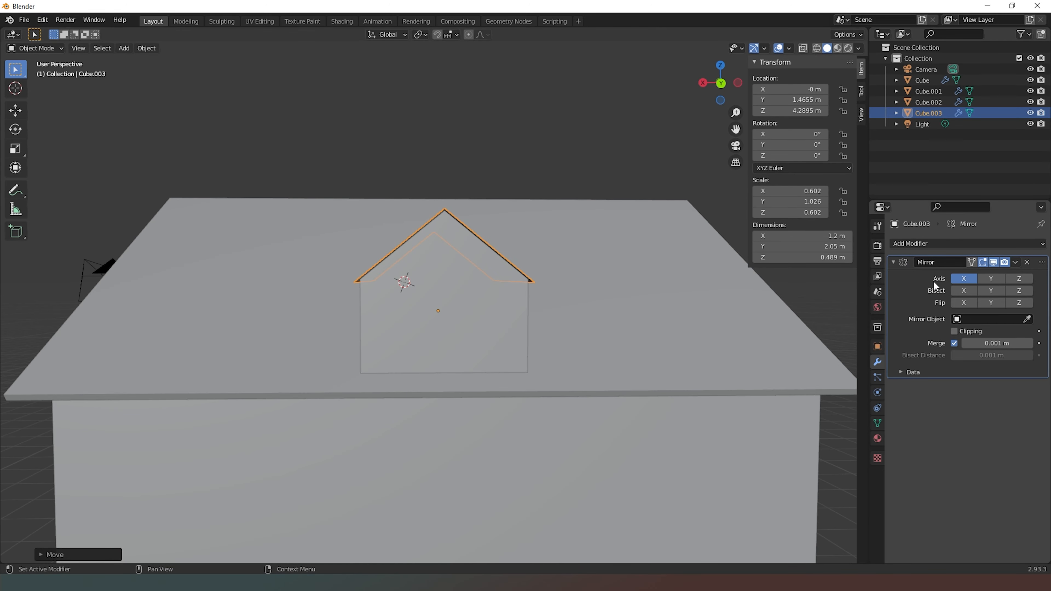
left_click(942, 245)
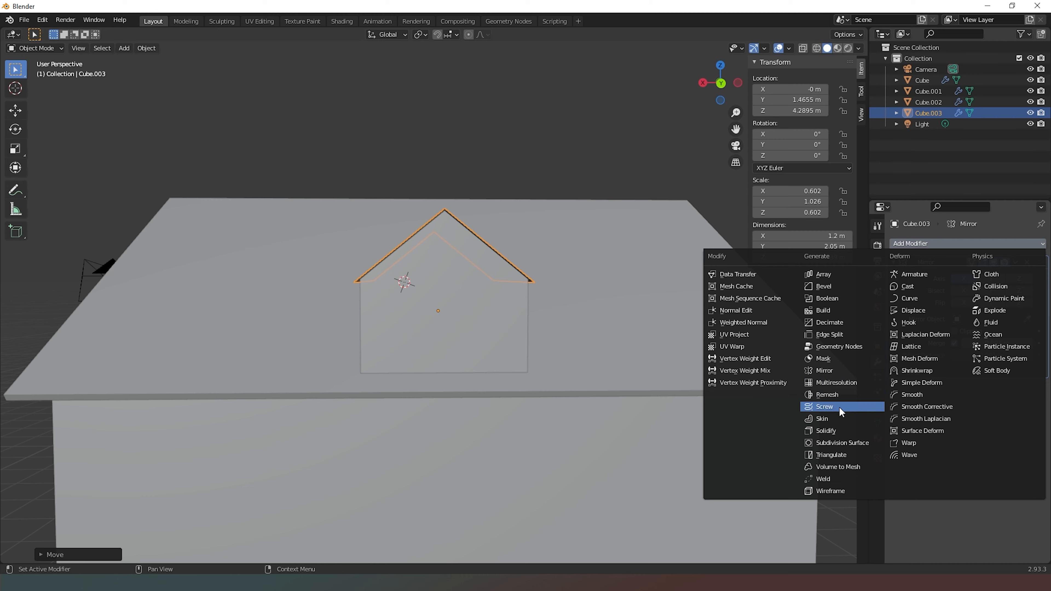
left_click(834, 429)
mouse_move(708, 84)
left_mouse_down()
mouse_move(737, 81)
mouse_move(709, 95)
left_mouse_up()
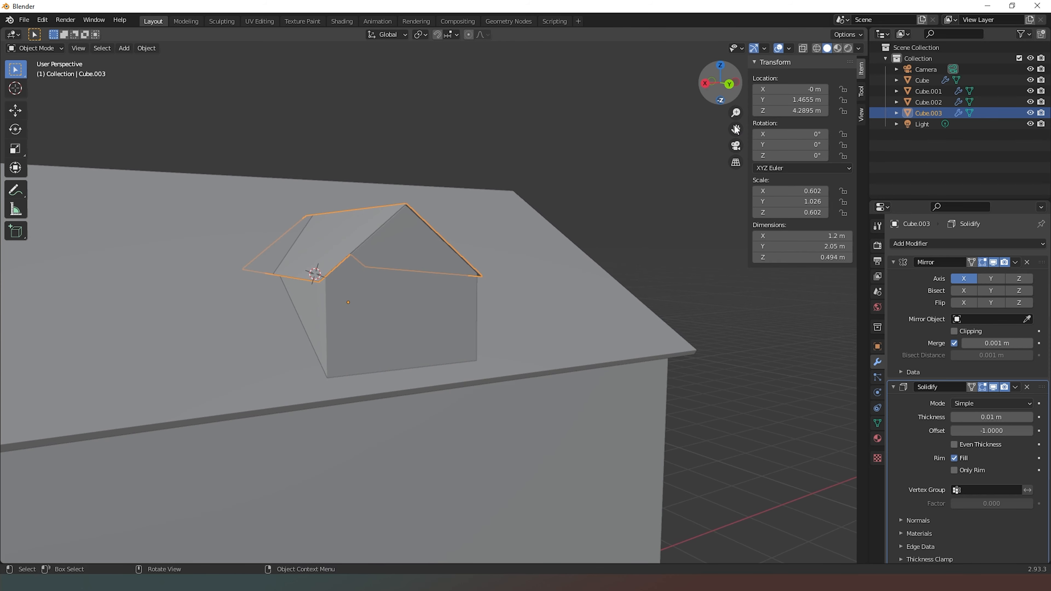
left_click(995, 418)
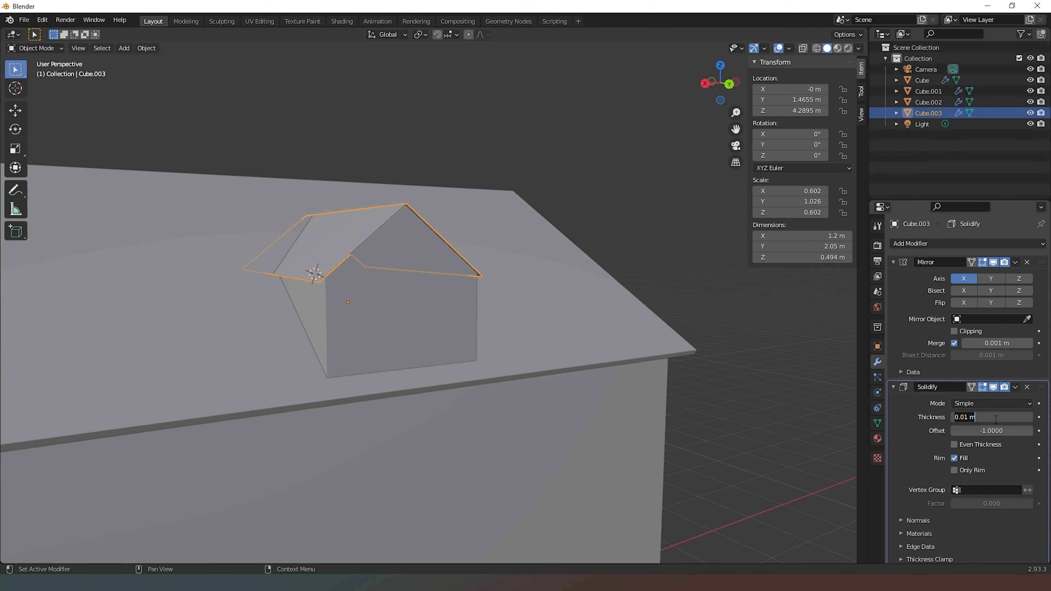
key("ctrl+a")
type("0.05")
key("Return")
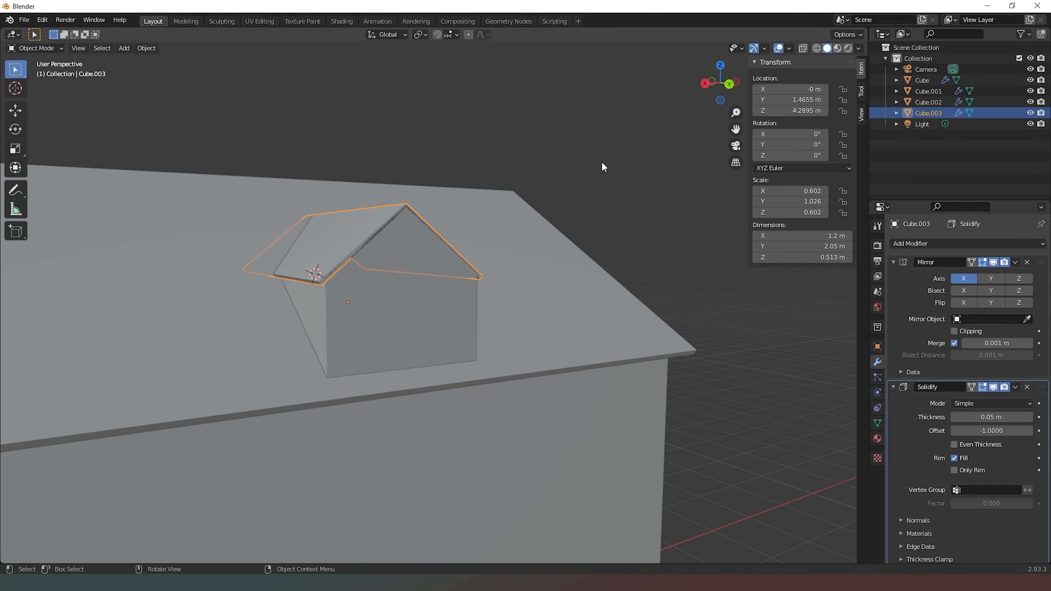
Move the dormer roof along Y to a location of about 1.575 m so it overhangs the dormer's front, and deselect it.
key("g")
key("y")
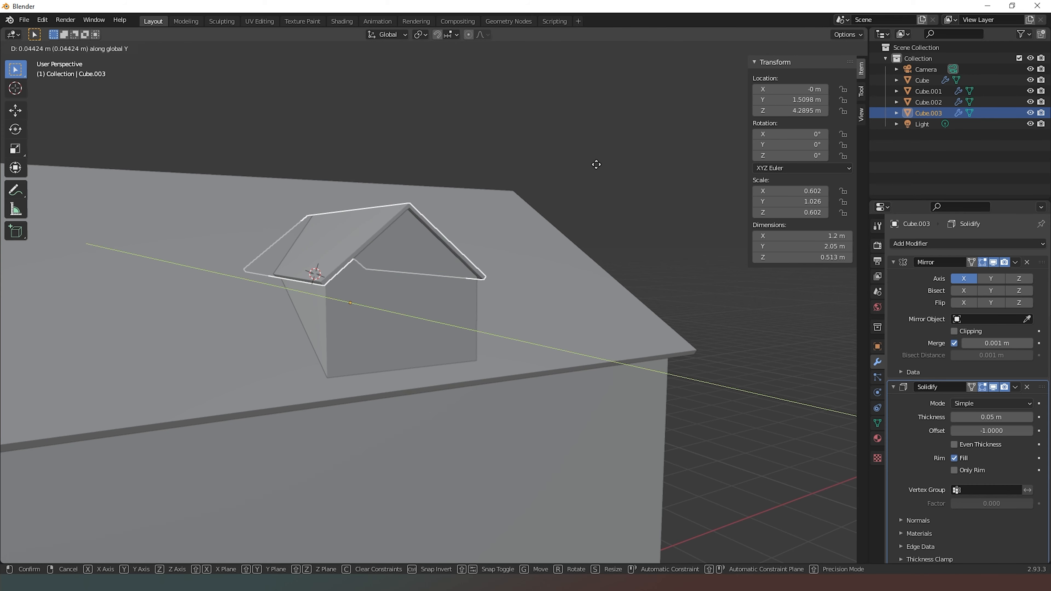
left_click(600, 164)
mouse_move(717, 99)
left_mouse_down()
mouse_move(694, 96)
mouse_move(678, 118)
mouse_move(711, 81)
mouse_move(663, 111)
mouse_move(700, 92)
left_mouse_up()
left_click(637, 179)
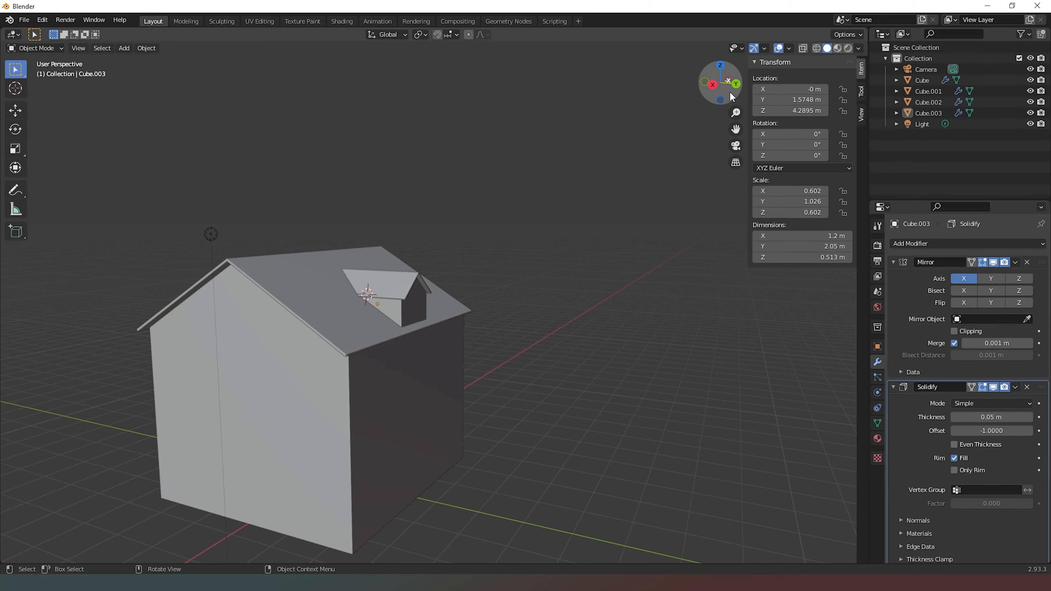
Examine the house, its main roof and the dormer from several sides.
mouse_move(729, 91)
left_mouse_down()
mouse_move(649, 126)
mouse_move(569, 120)
mouse_move(554, 89)
mouse_move(722, 96)
left_mouse_up()
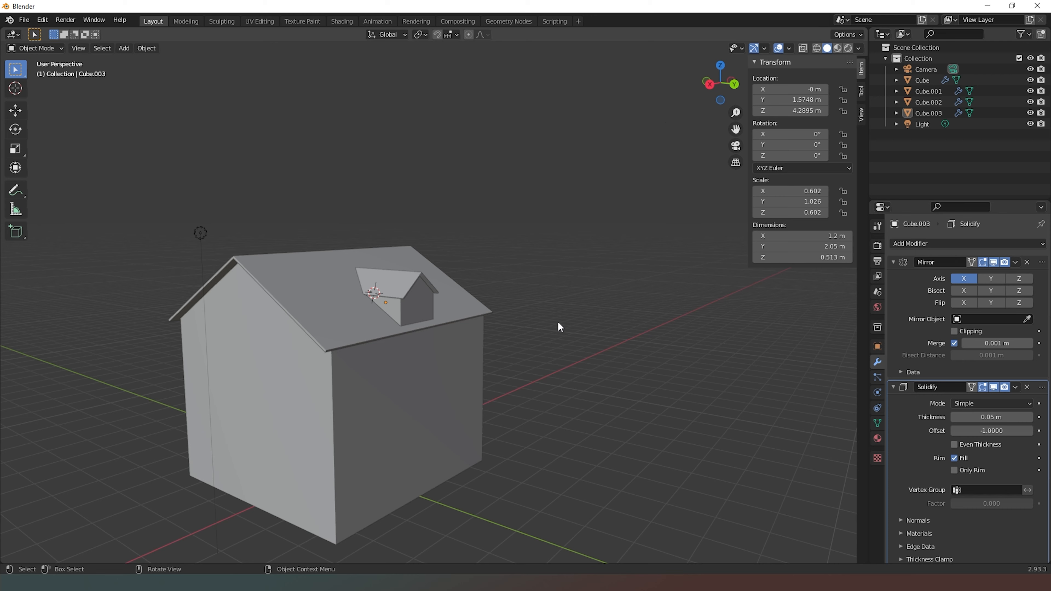
scroll(544, 378, "down", 1)
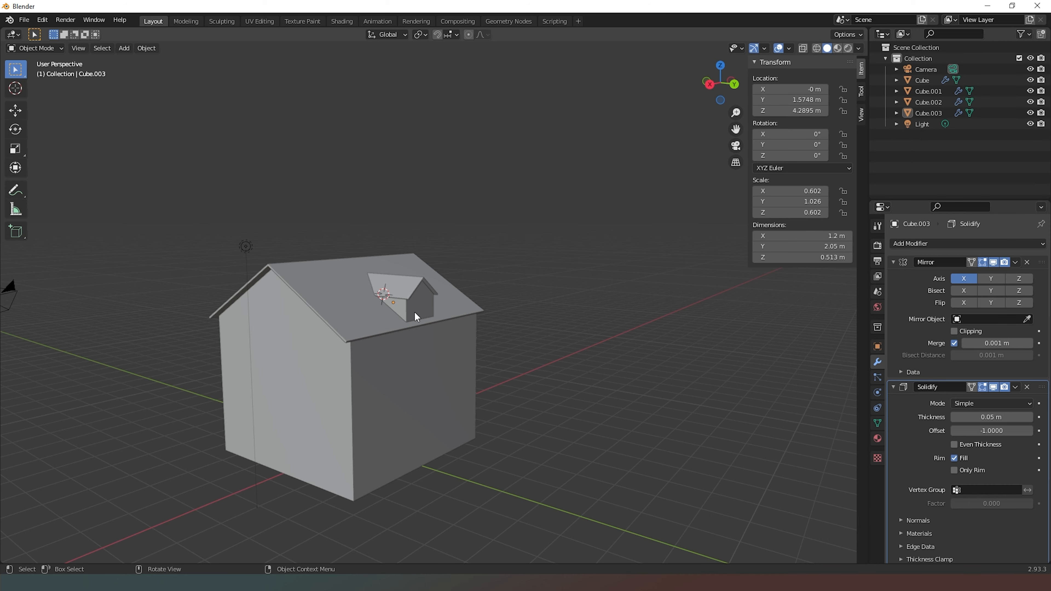
left_click_drag(728, 96, 712, 96)
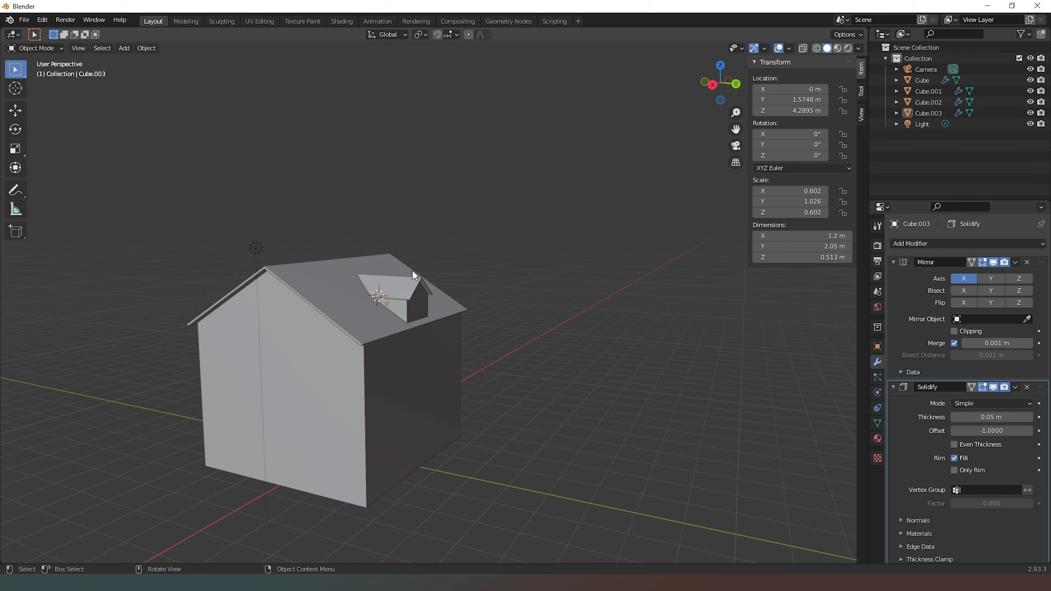
left_click_drag(715, 86, 695, 86)
left_click_drag(732, 128, 827, 135)
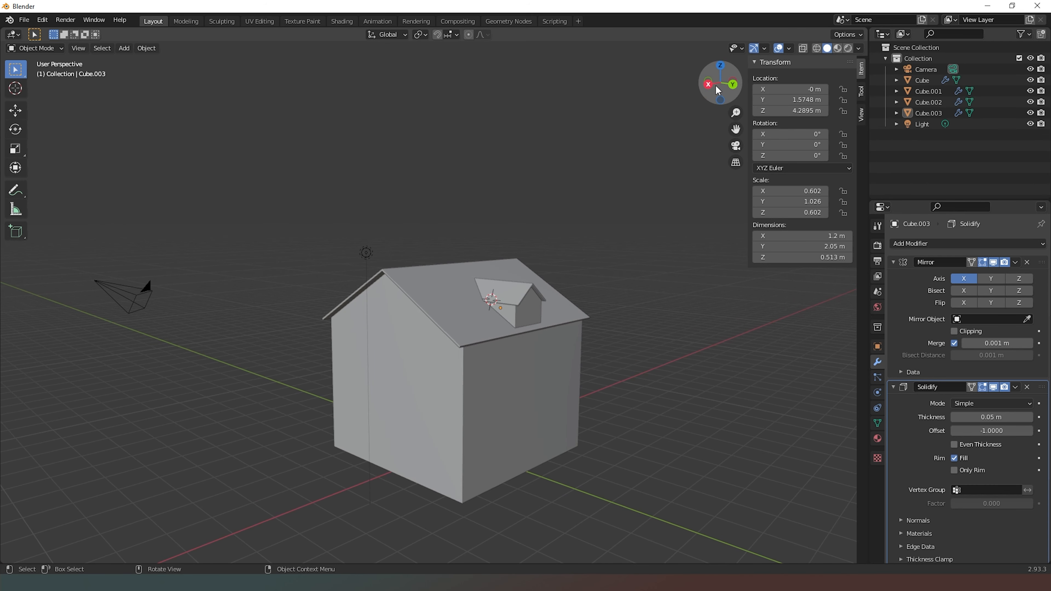
left_click_drag(716, 87, 729, 87)
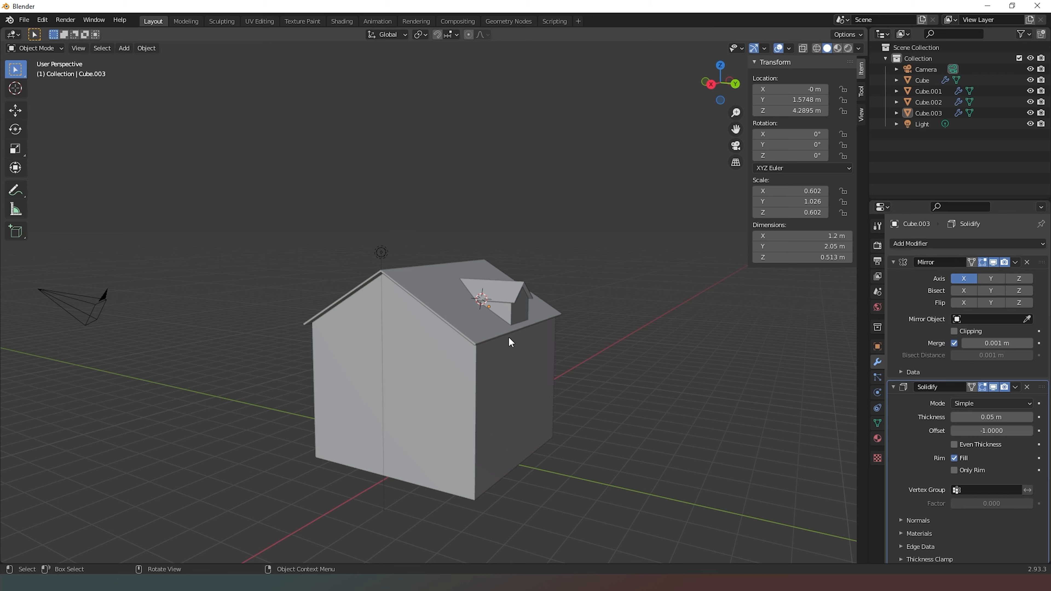
left_click_drag(721, 87, 682, 106)
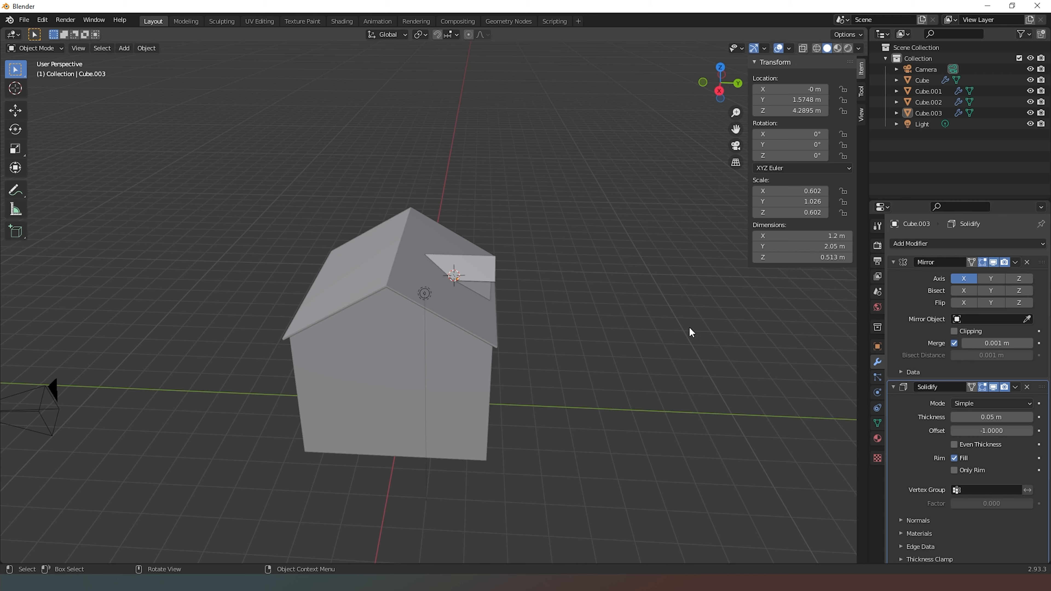
Collapse the settings of the dormer roof's Solidify and Mirror modifiers.
left_click(892, 387)
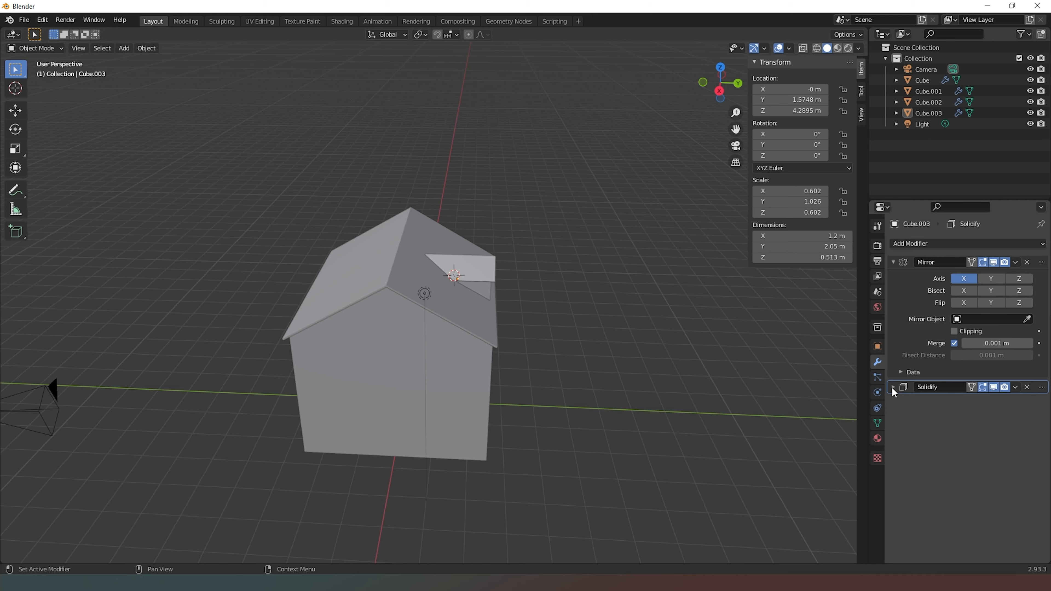
left_click(893, 262)
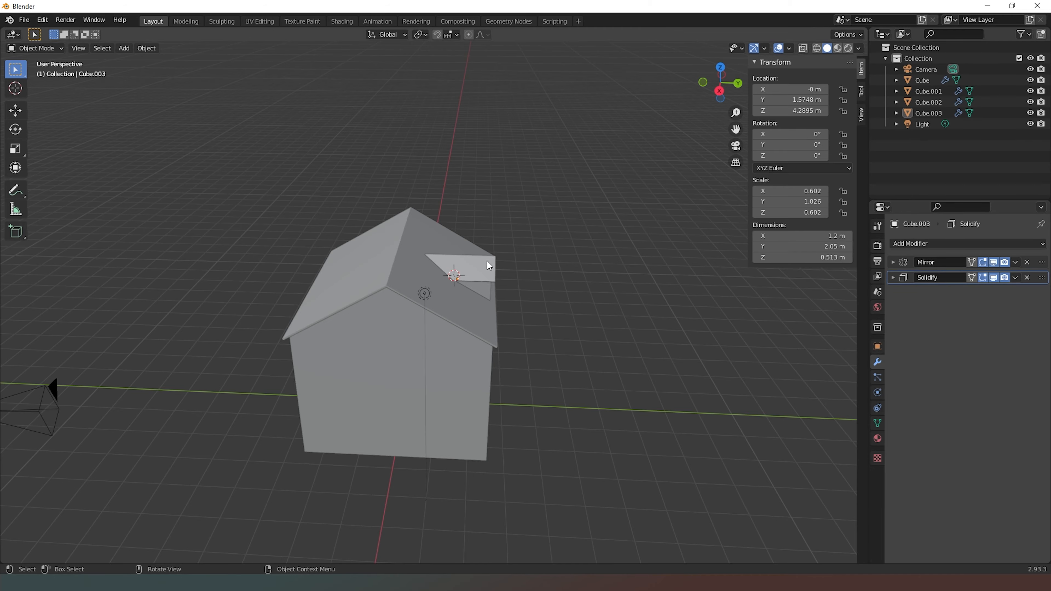
Add a cube on the roof slope opposite the dormer and scale it uniformly to about 0.263, about 0.53 m wide.
left_click_drag(720, 83, 577, 189)
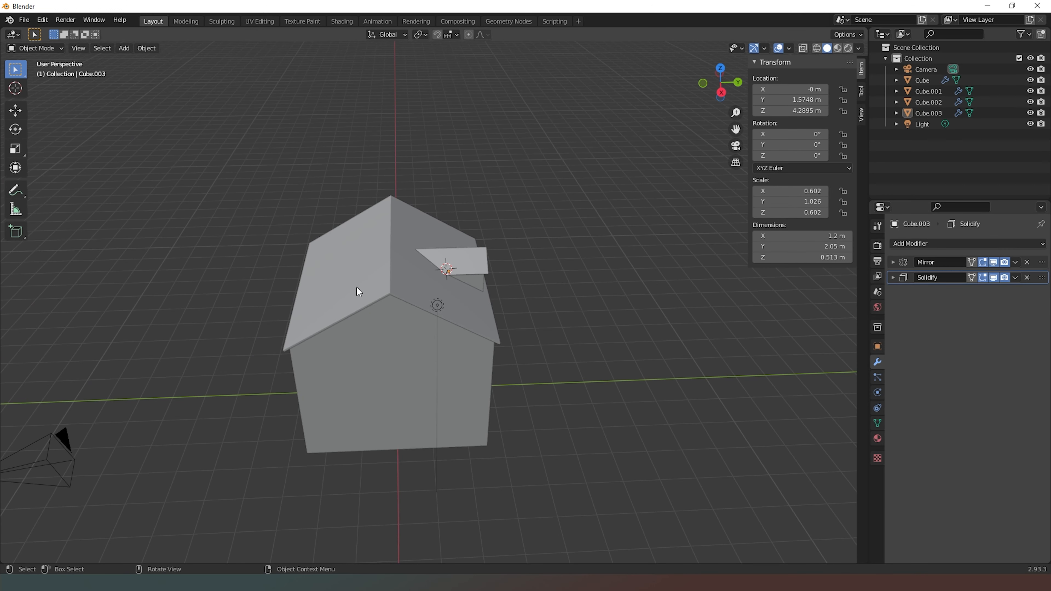
right_click(339, 278, "shift")
key("shift+a")
mouse_move(347, 255)
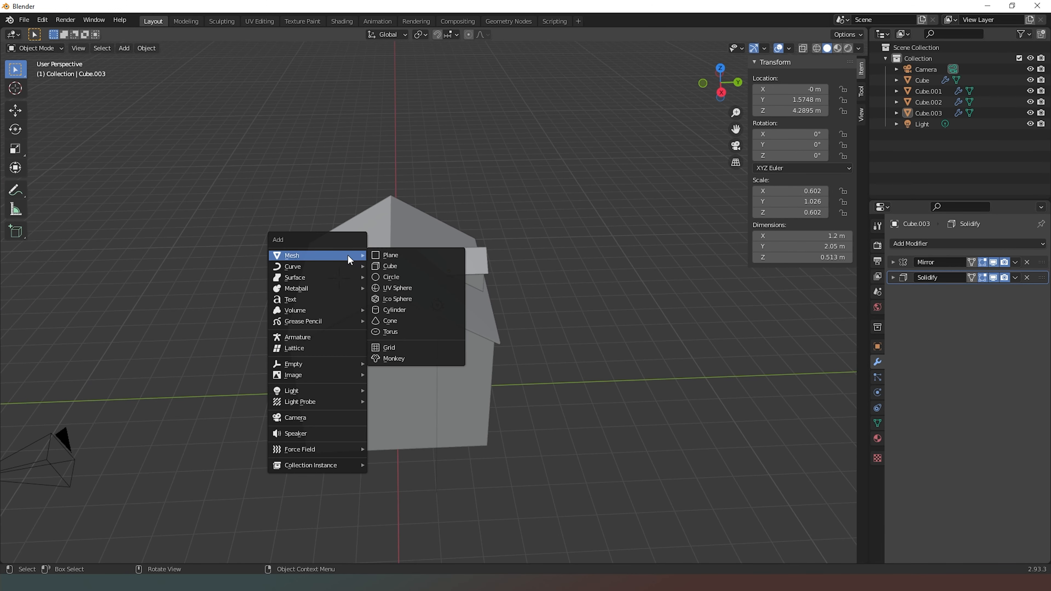
left_click(394, 268)
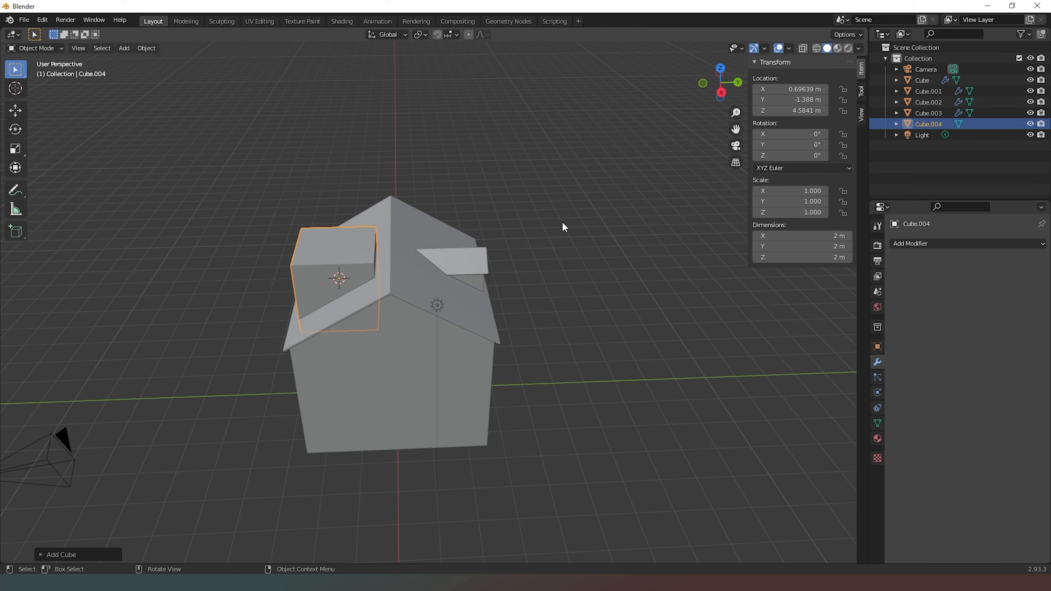
key("s")
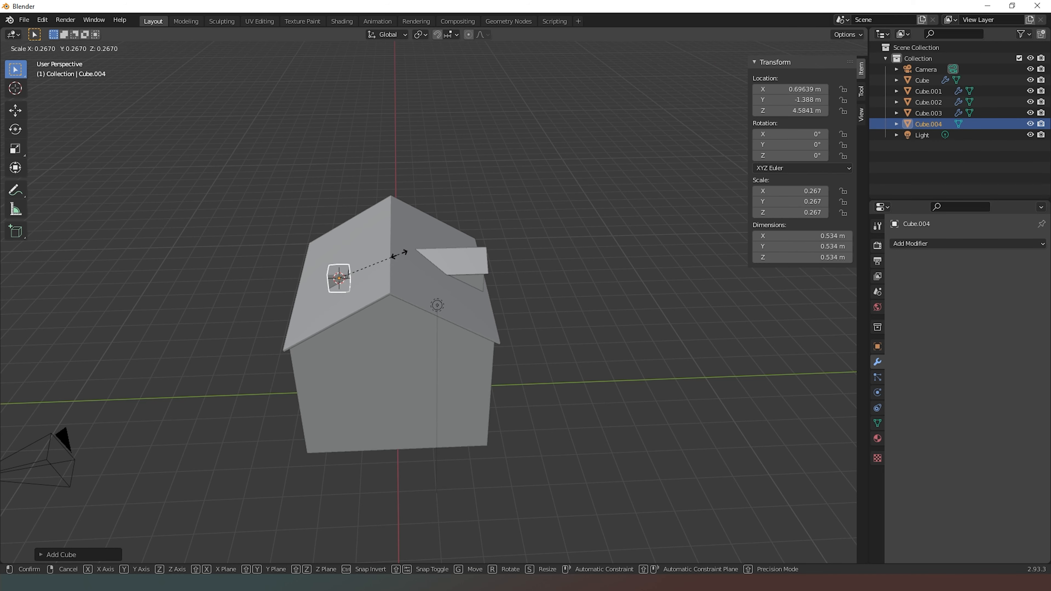
left_click(345, 268)
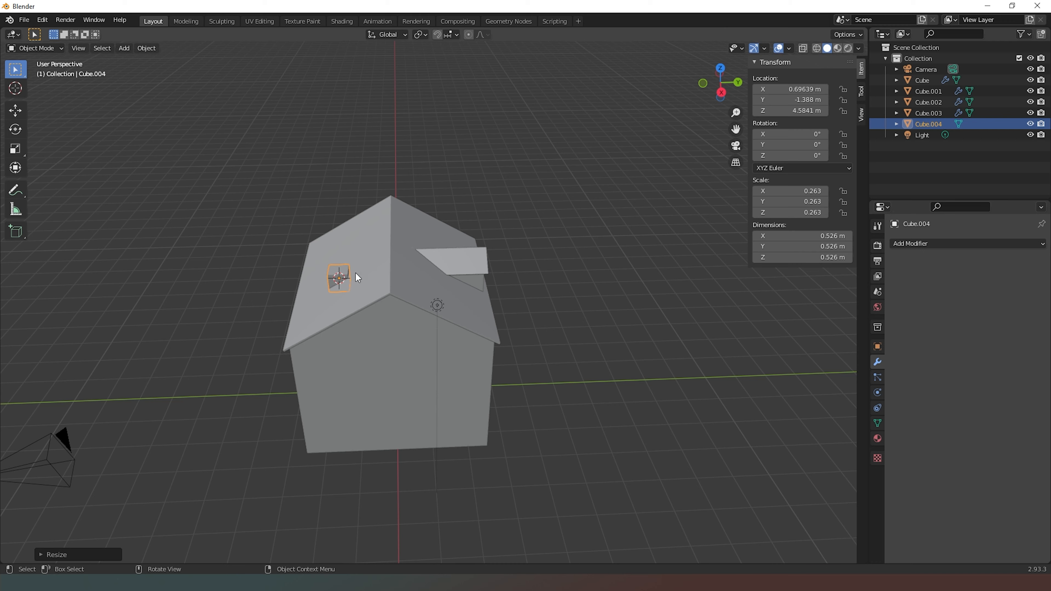
Stretch the chimney cube along Z to about 0.9 m tall and raise it to a Z location of about 4.78 m.
key("s")
key("z")
key("Escape")
key("g")
key("z")
left_click(356, 264)
Examine from several sides how the chimney block sits on the roof slope.
left_click_drag(722, 88, 751, 104)
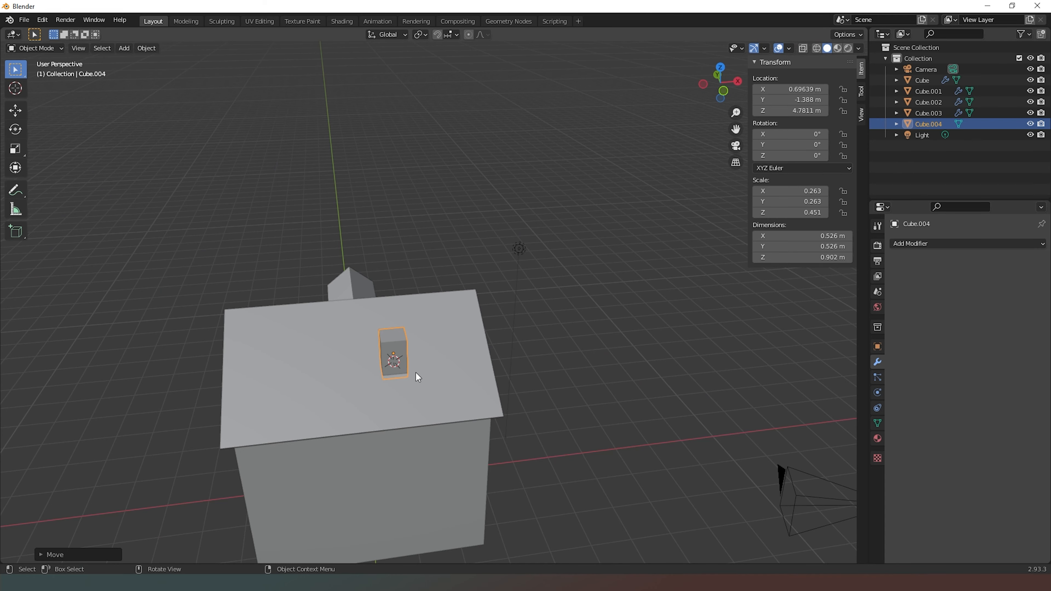
mouse_move(720, 85)
left_mouse_down()
mouse_move(703, 99)
mouse_move(717, 93)
left_mouse_up()
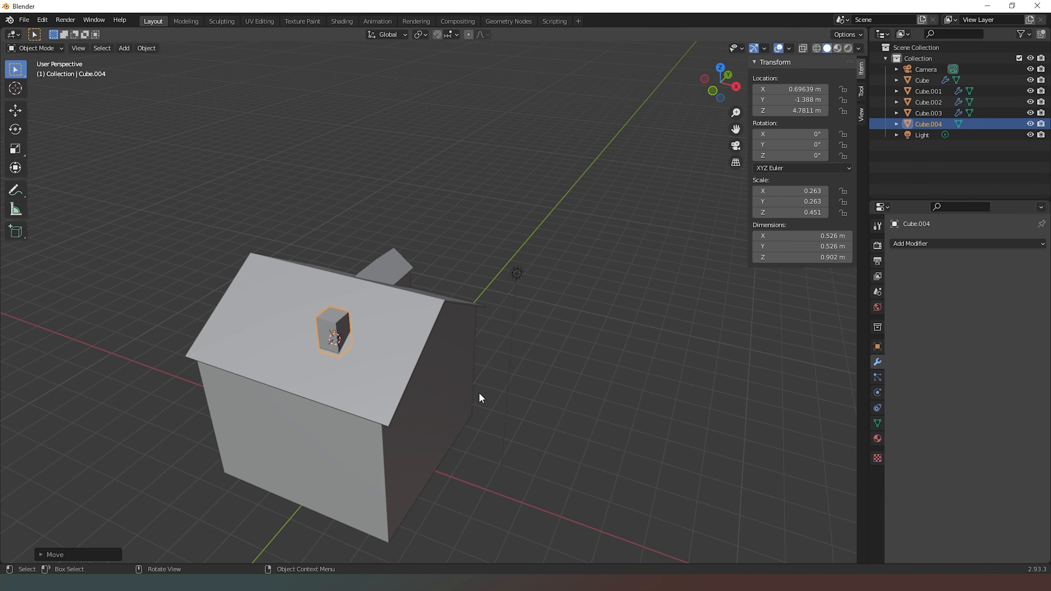
left_click(712, 90)
left_click_drag(720, 85, 721, 82)
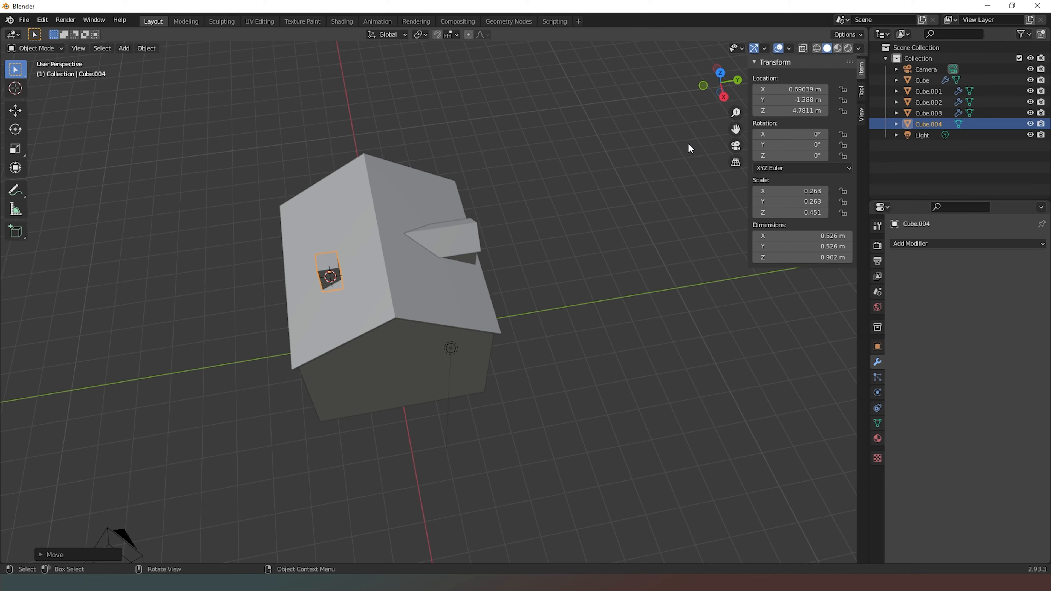
left_click_drag(722, 109, 783, 104)
left_click(705, 102)
scroll(313, 261, "up", 5)
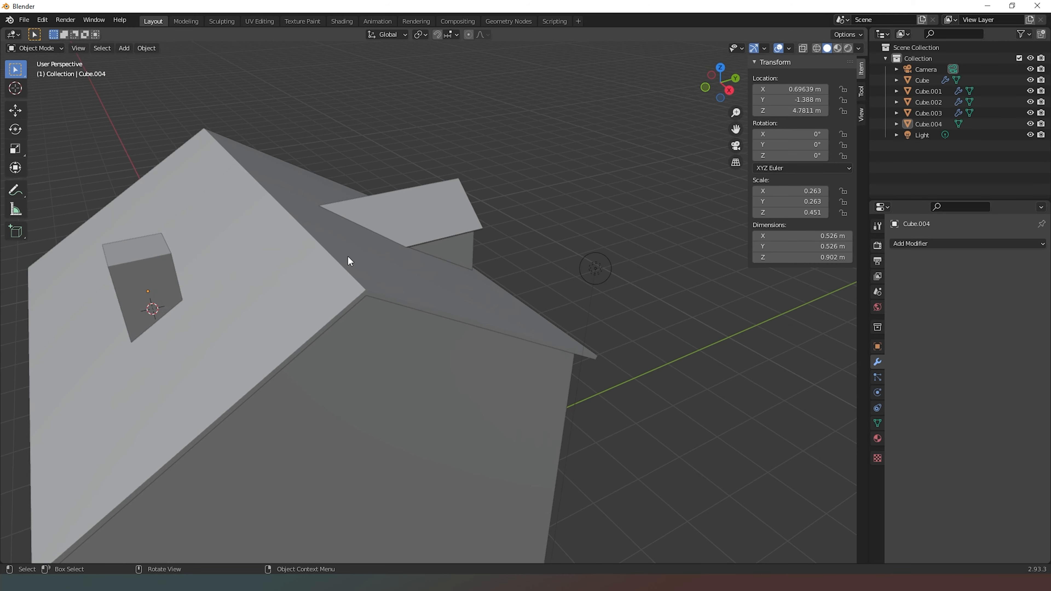
Add a cylinder at the chimney's top face and scale it uniformly to about 0.081, about 0.16 m across.
left_click_drag(735, 131, 990, 153)
left_click(392, 274)
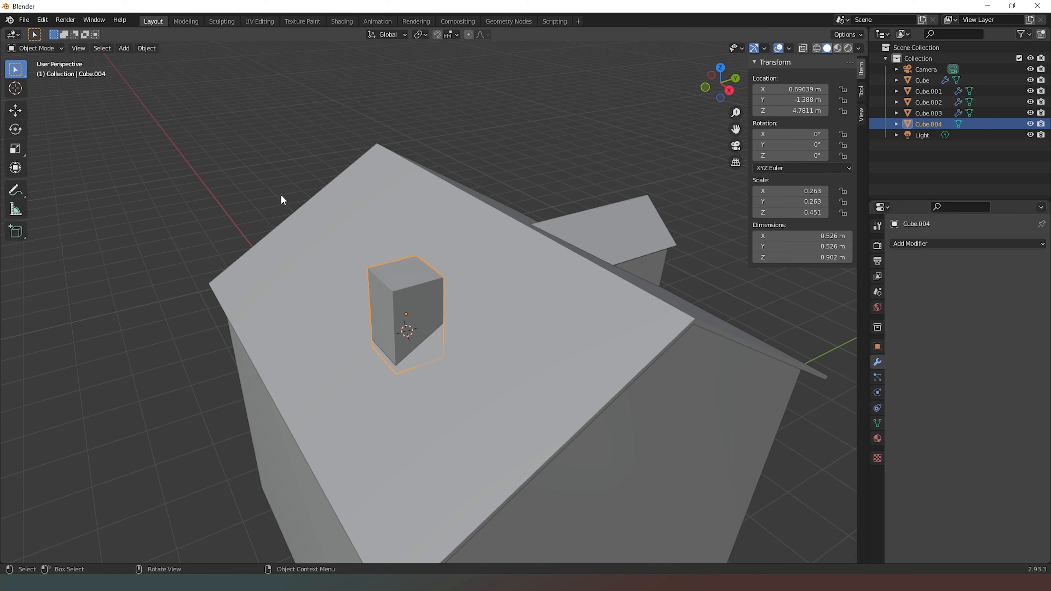
right_click(401, 283, "shift")
key("shift+a")
mouse_move(483, 305)
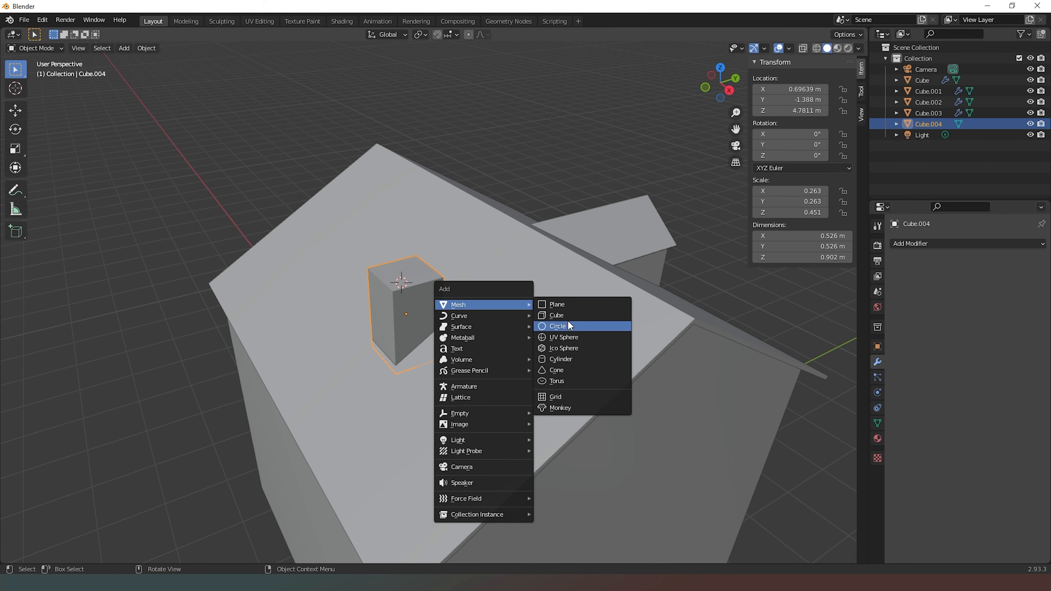
left_click(561, 358)
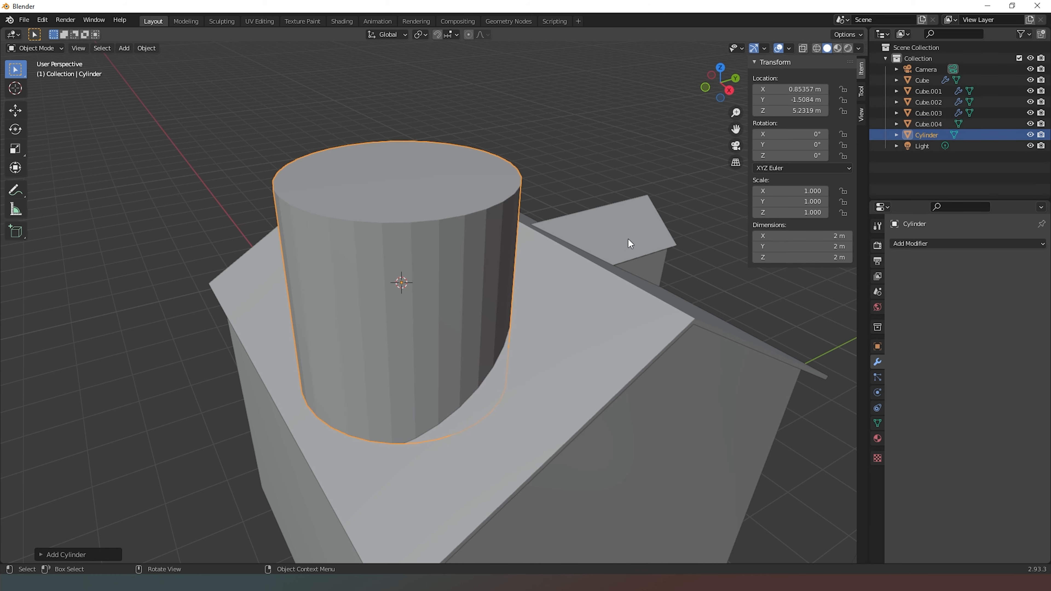
key("s")
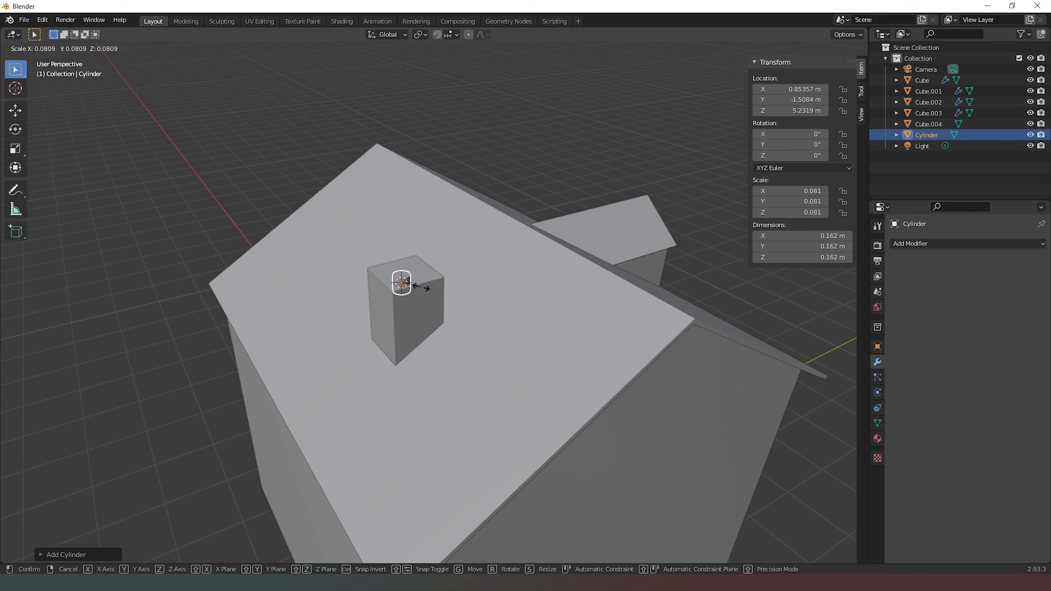
left_click(421, 287)
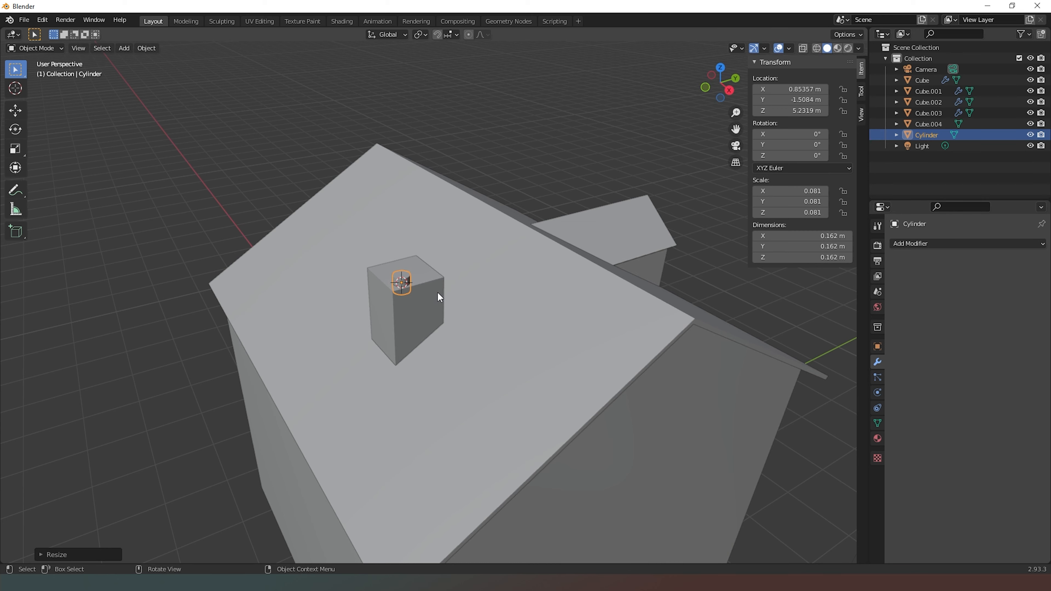
Move the cylinder up and toward the middle of the chimney's top, to about X 0.711, Y -1.399, Z 5.271 m.
key("g")
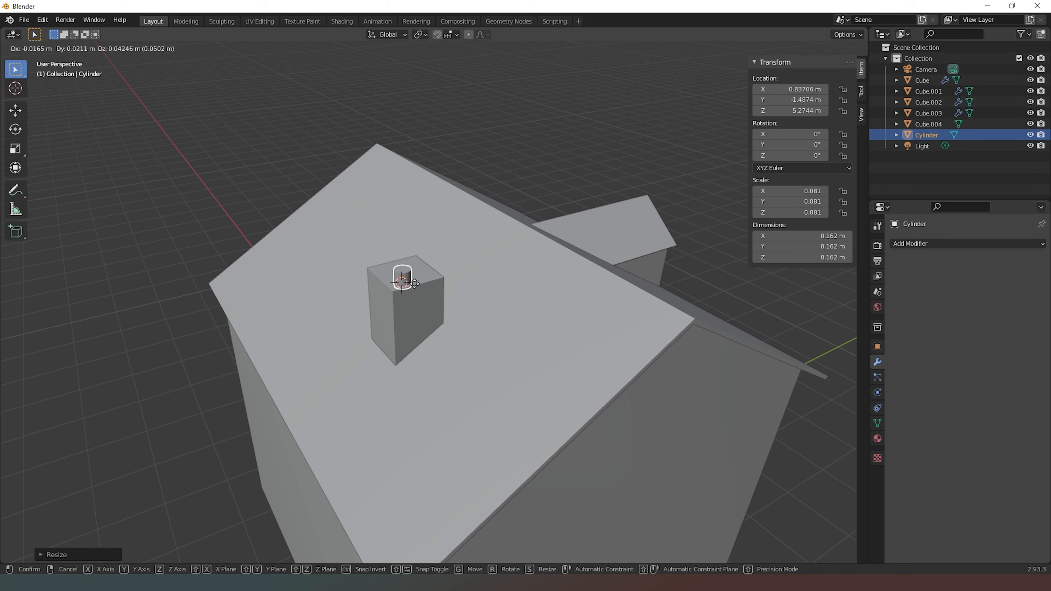
left_click(415, 282)
left_click_drag(721, 89, 680, 152)
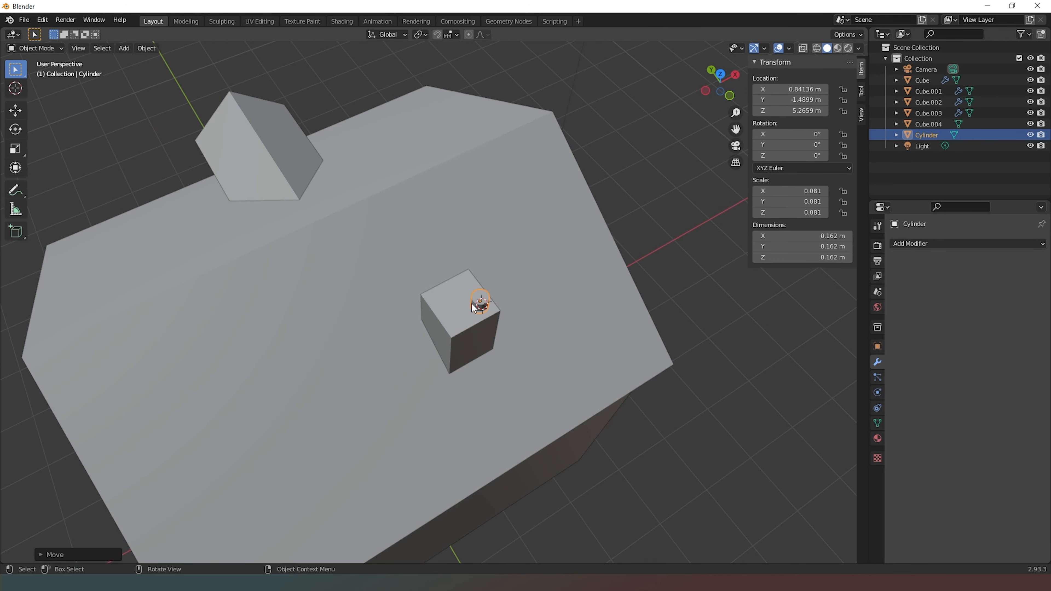
key("g")
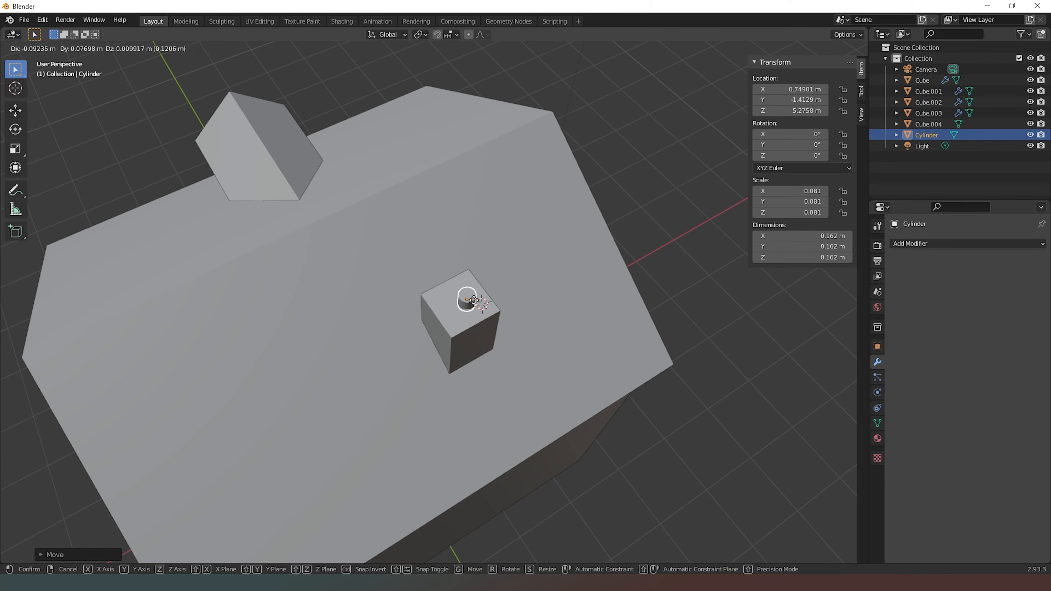
left_click(471, 301)
Enlarge the chimney-top cylinder uniformly to a scale of about 0.103, about 0.205 m across.
left_click_drag(717, 91, 451, 270)
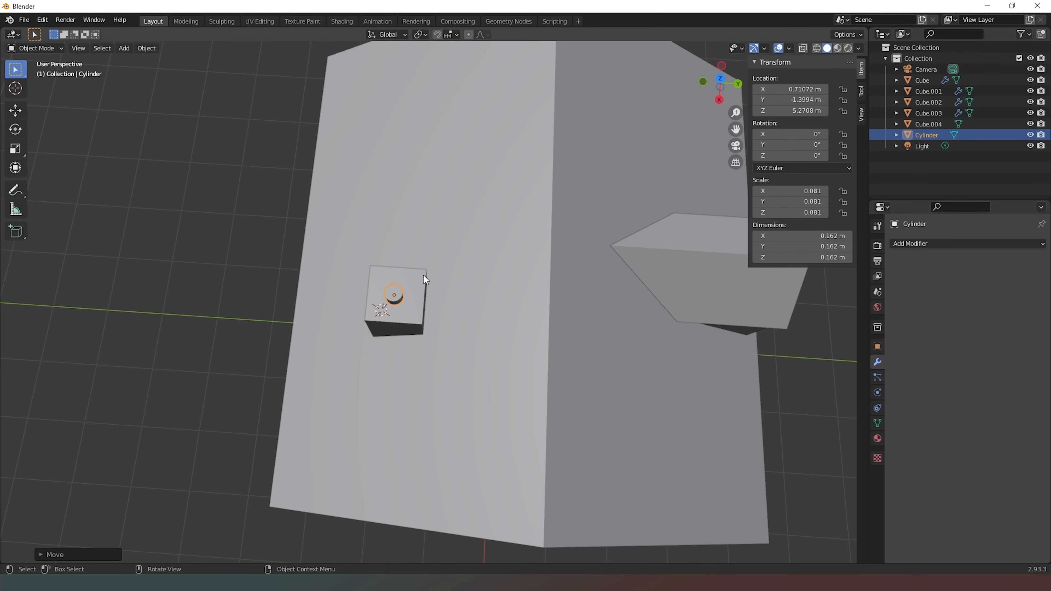
key("s")
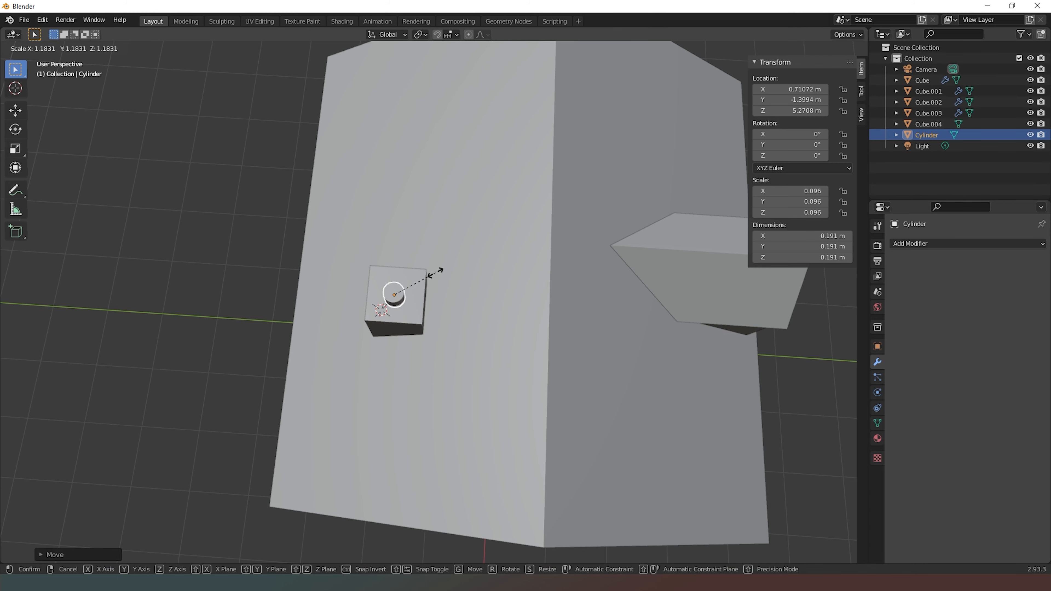
left_click(439, 272)
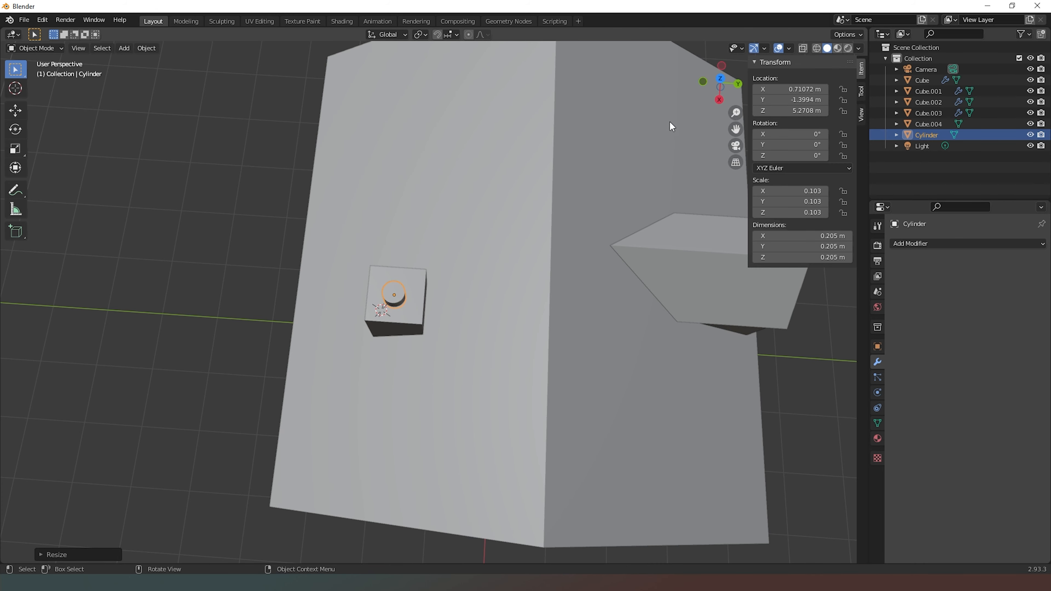
Centre the cylinder on the chimney's top face in top view, at about X 0.695 m and Y -1.382 m.
key("KP_7")
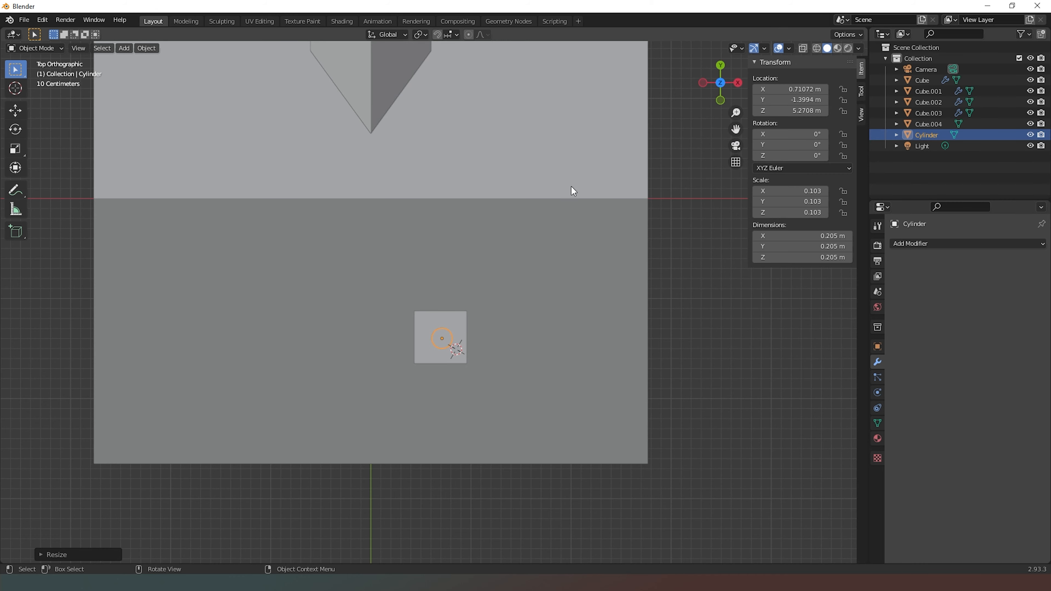
scroll(472, 311, "up", 5)
scroll(496, 393, "up", 2)
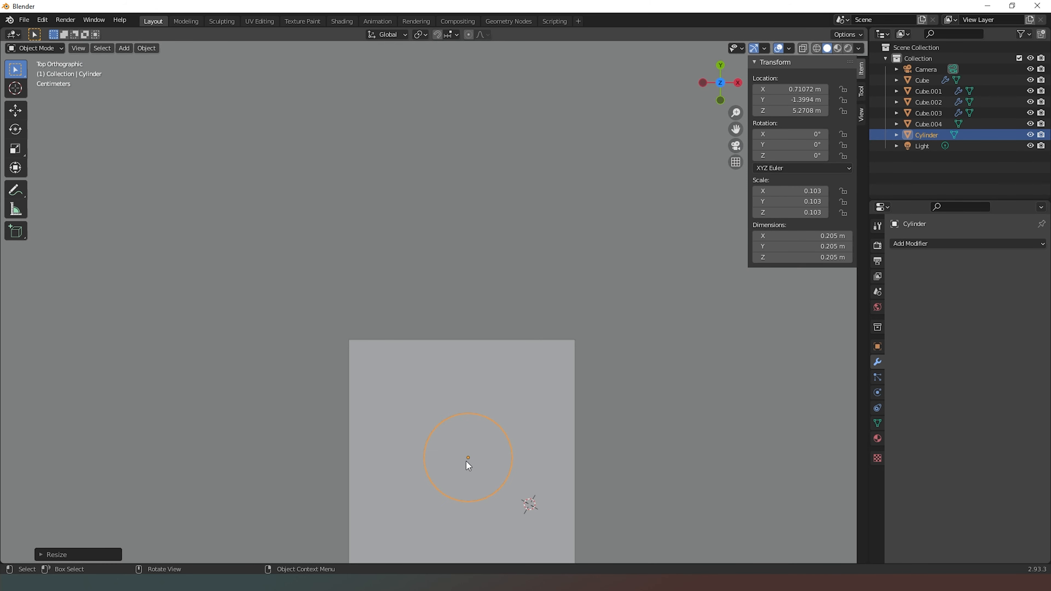
key("g")
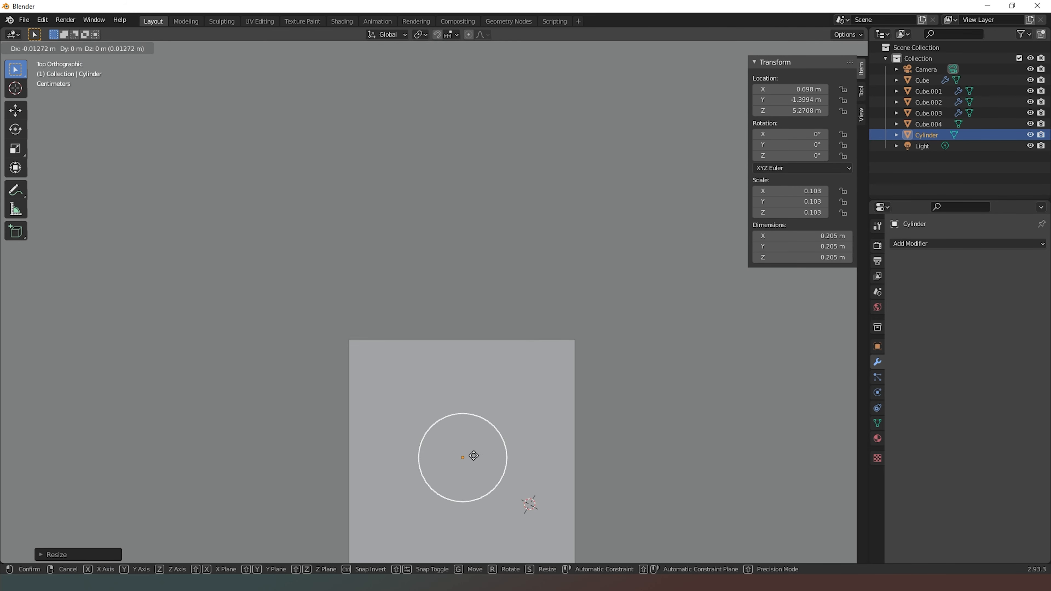
left_click(473, 455)
left_click_drag(736, 129, 720, 56)
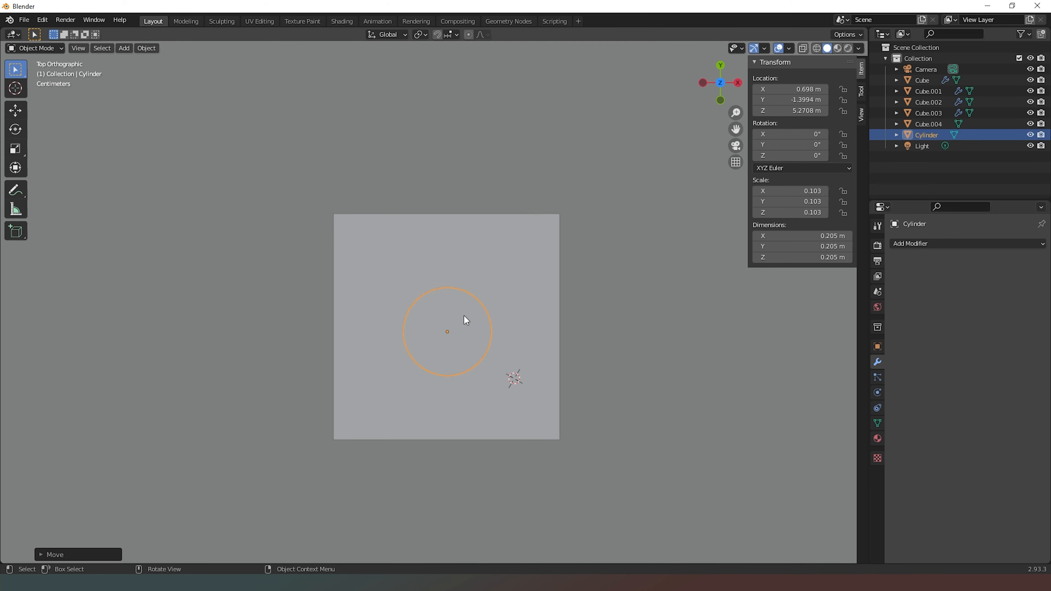
key("g")
left_click(456, 311)
left_click_drag(708, 78, 681, 123)
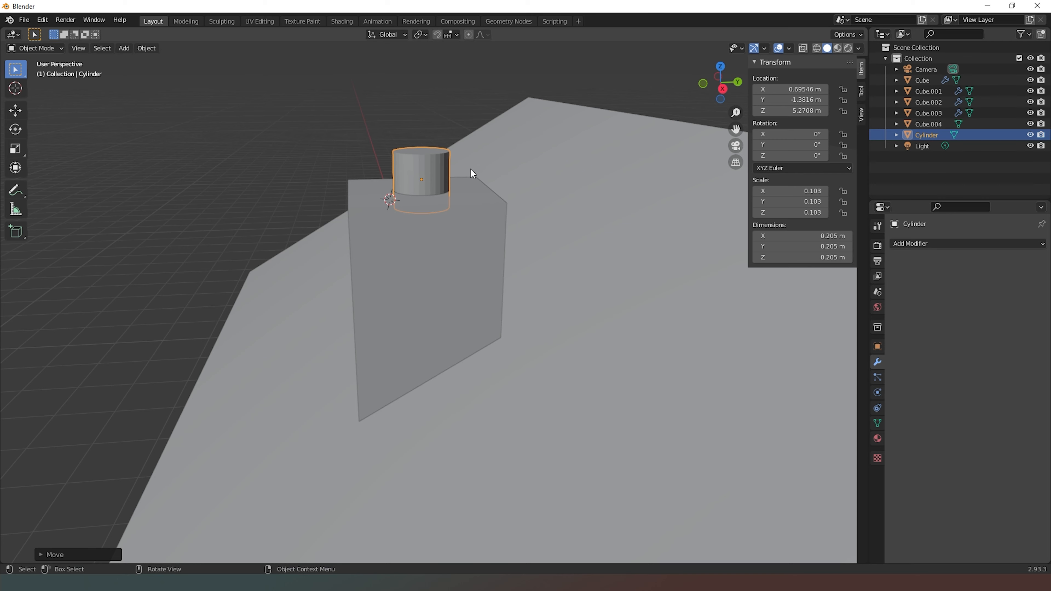
Isolate the chimney-top cylinder in local view and add three evenly spaced horizontal loop cuts around it.
key("KP_Divide")
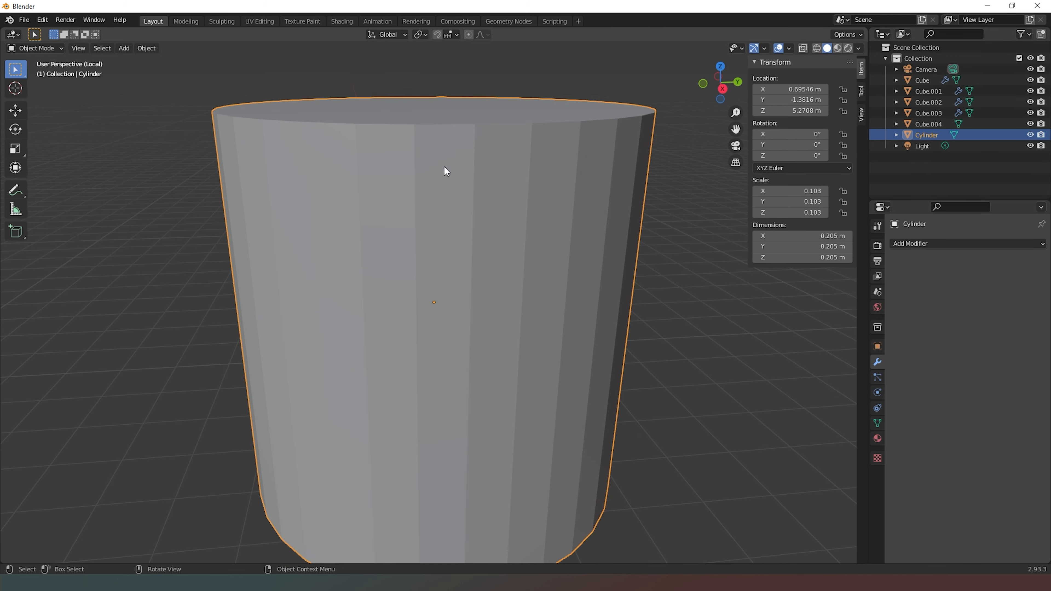
scroll(633, 168, "down", 2)
left_click_drag(711, 93, 711, 92)
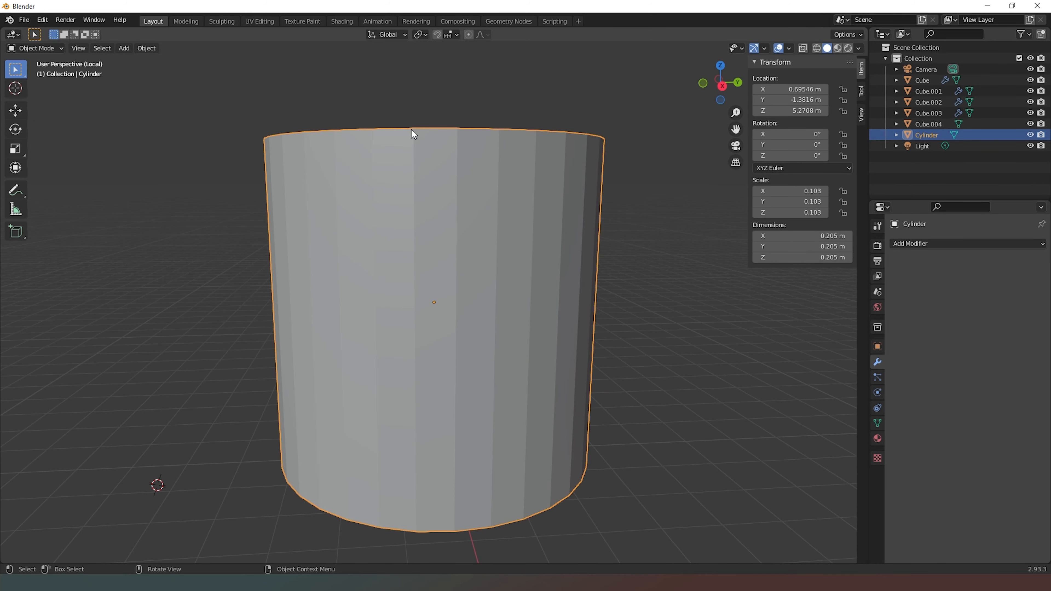
scroll(505, 253, "up", 3)
left_click_drag(732, 90, 486, 122)
key("Tab")
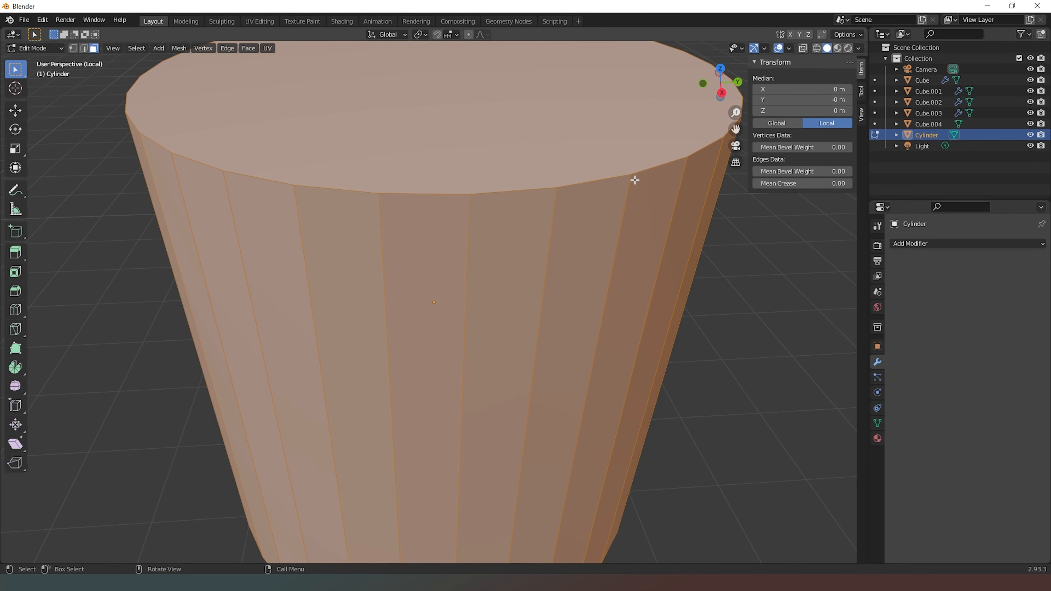
key("ctrl+r")
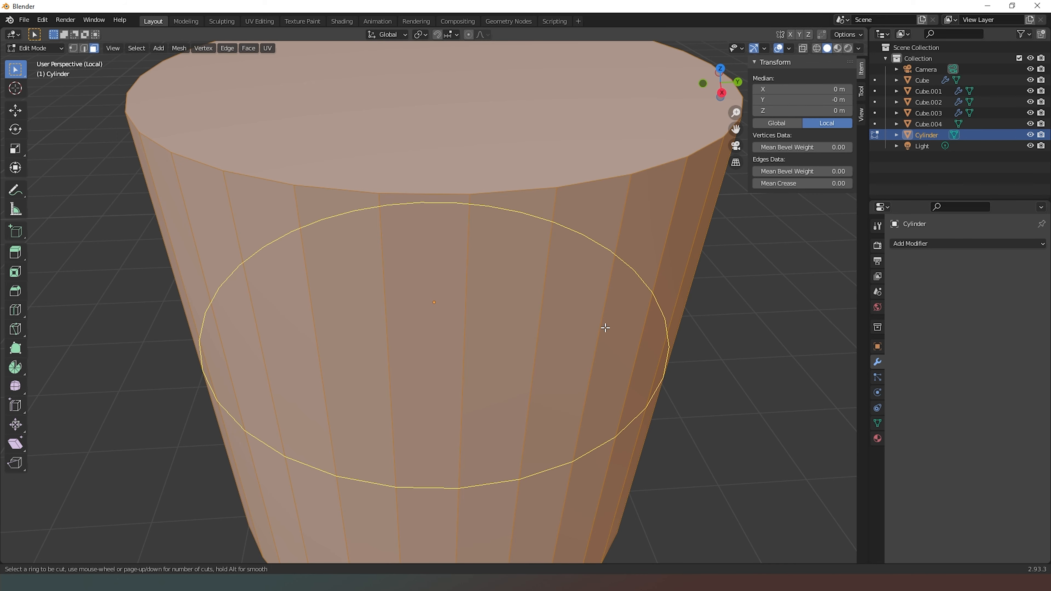
scroll(552, 324, "up", 2)
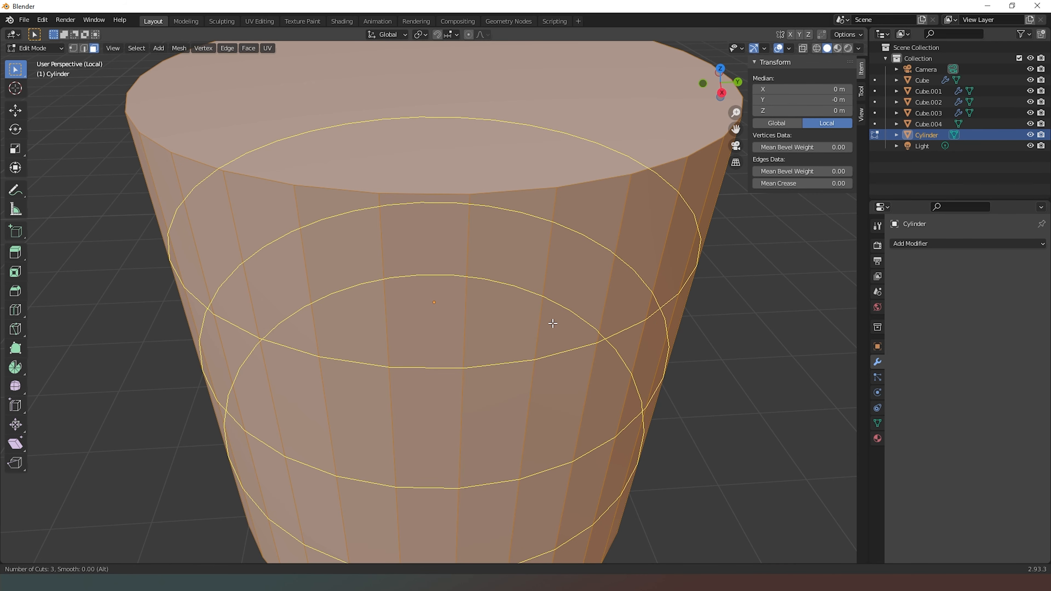
left_click(553, 323)
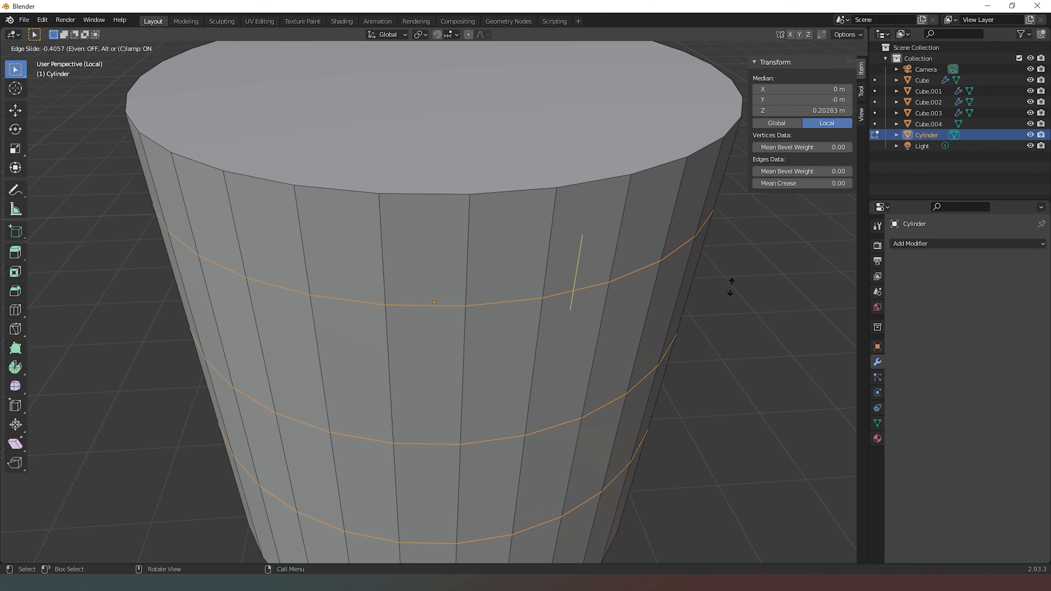
right_click(716, 312)
Raise the cylinder's uppermost loop cut about 0.0285 m along Z, to local Z 0.778, and scale it inward to form a neck.
left_click_drag(730, 109, 702, 176)
left_click_drag(718, 83, 718, 73)
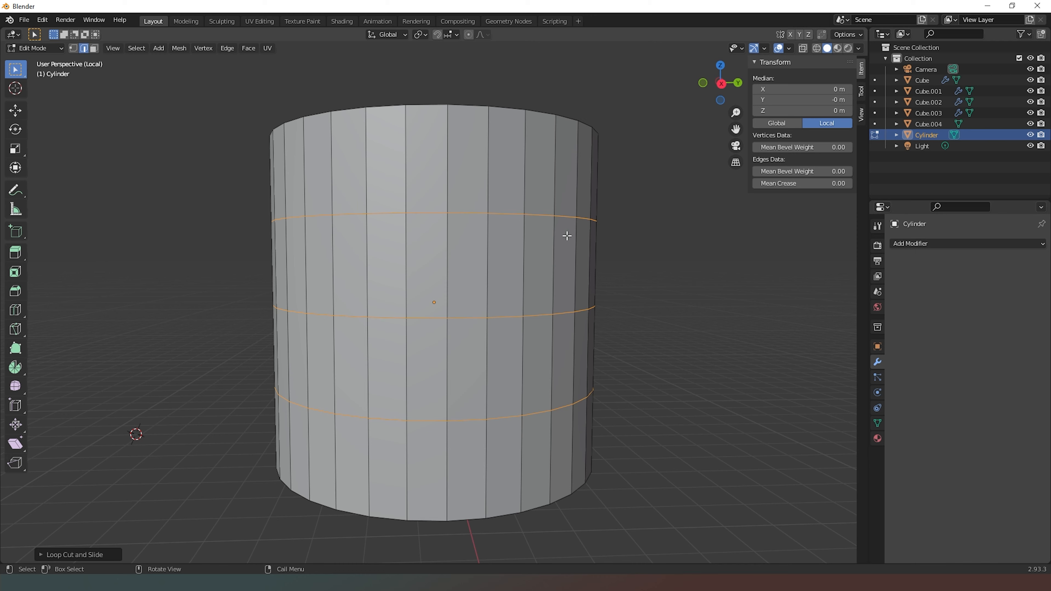
left_click(603, 259)
left_click(474, 220, "alt")
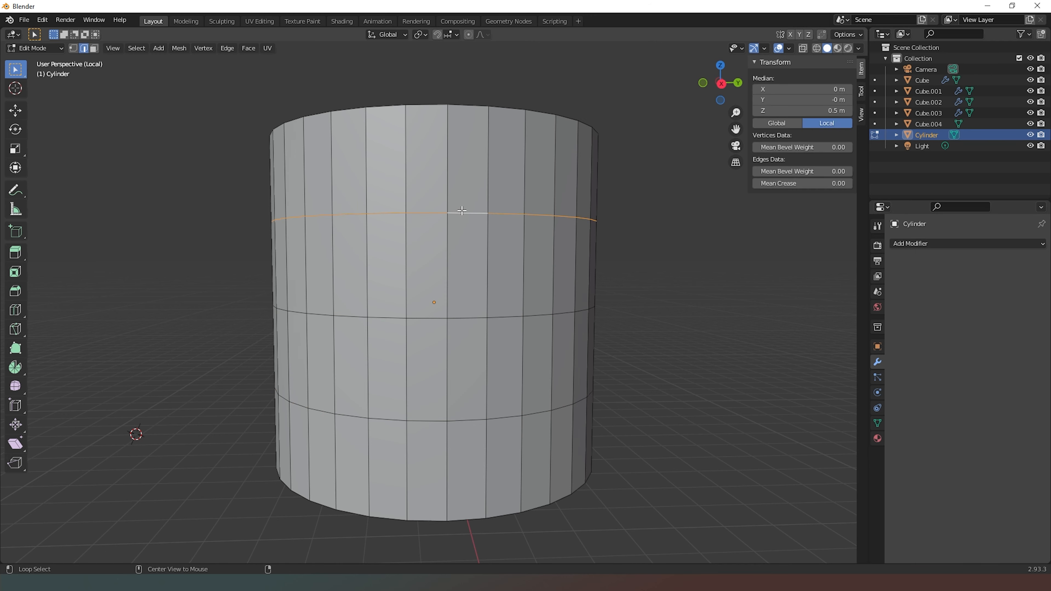
left_click(803, 49)
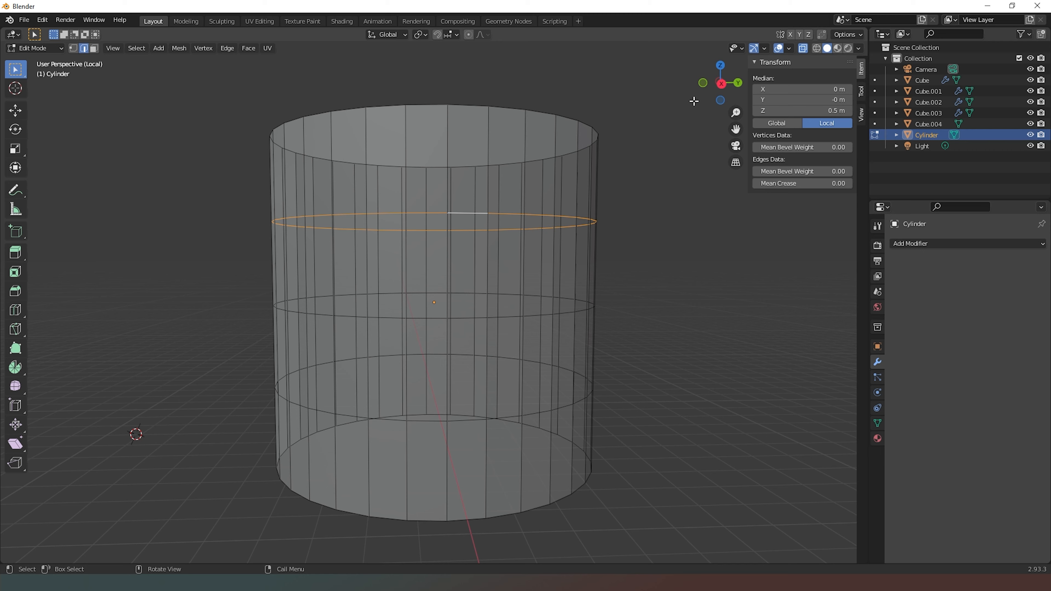
left_click(803, 47)
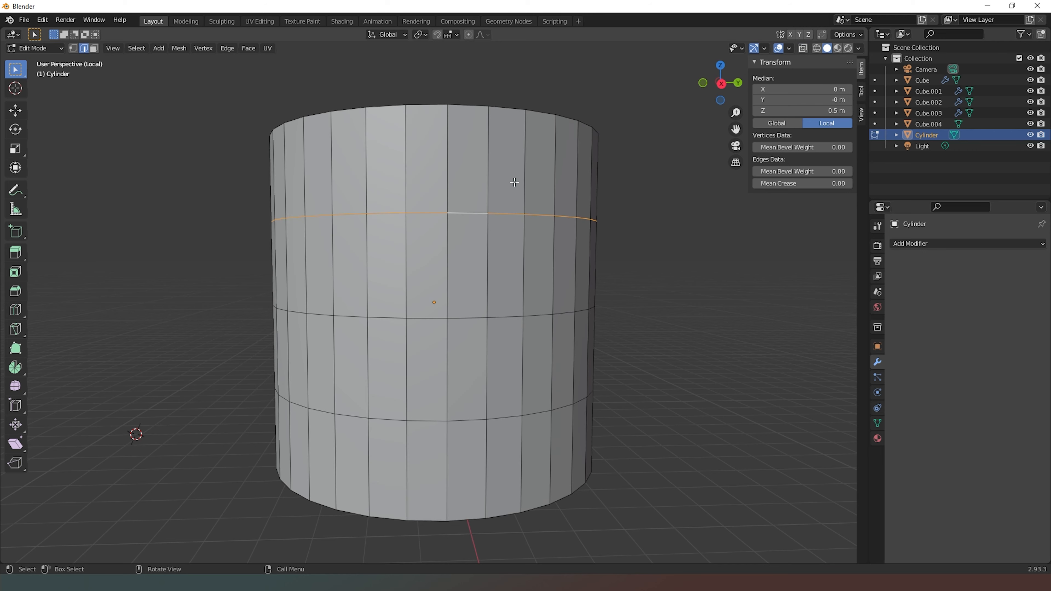
key("g")
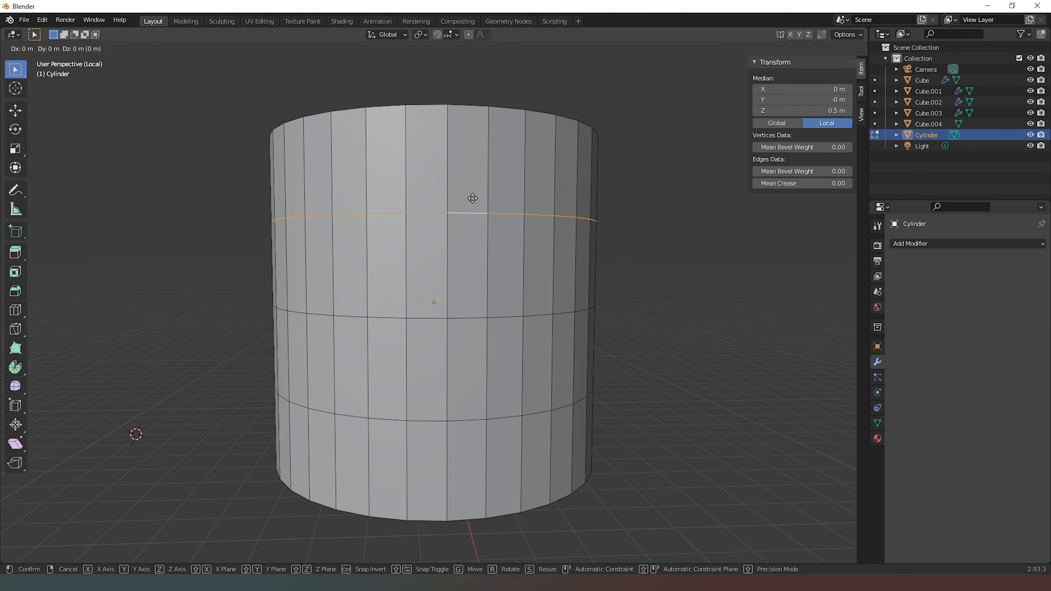
key("z")
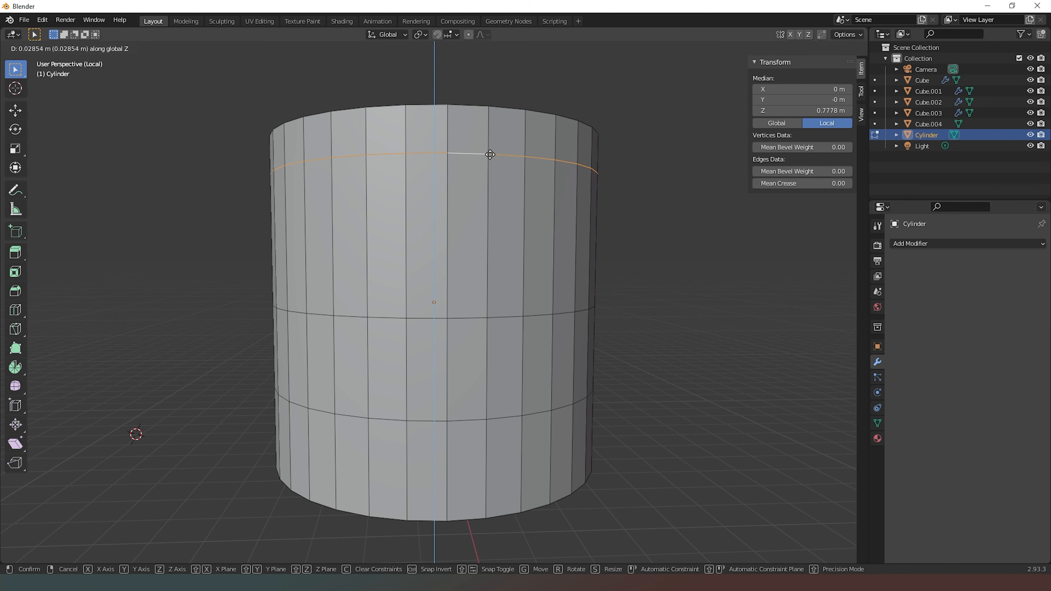
left_click(490, 154)
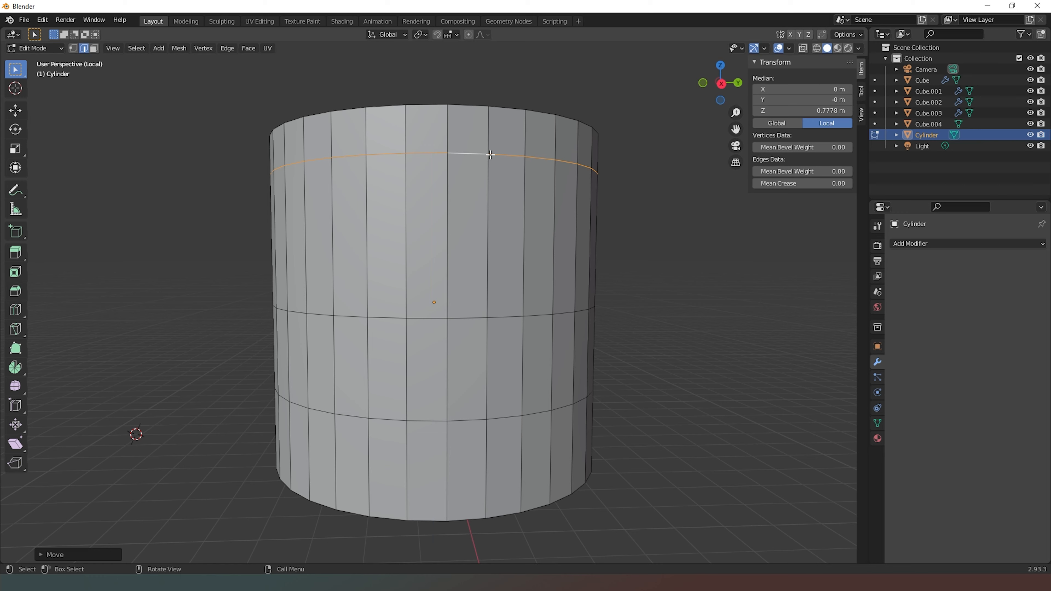
key("s")
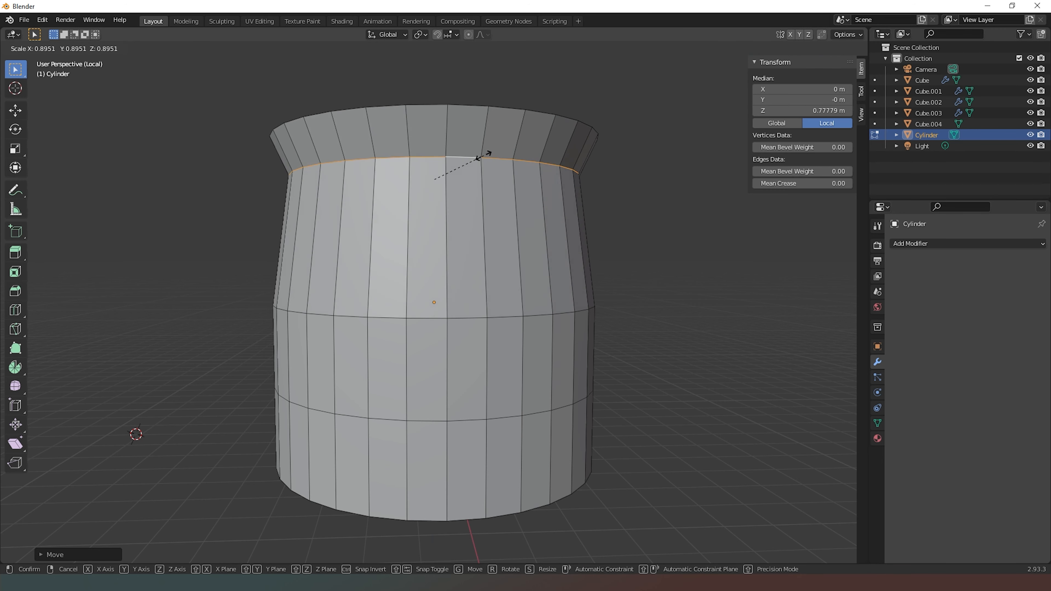
left_click(480, 159)
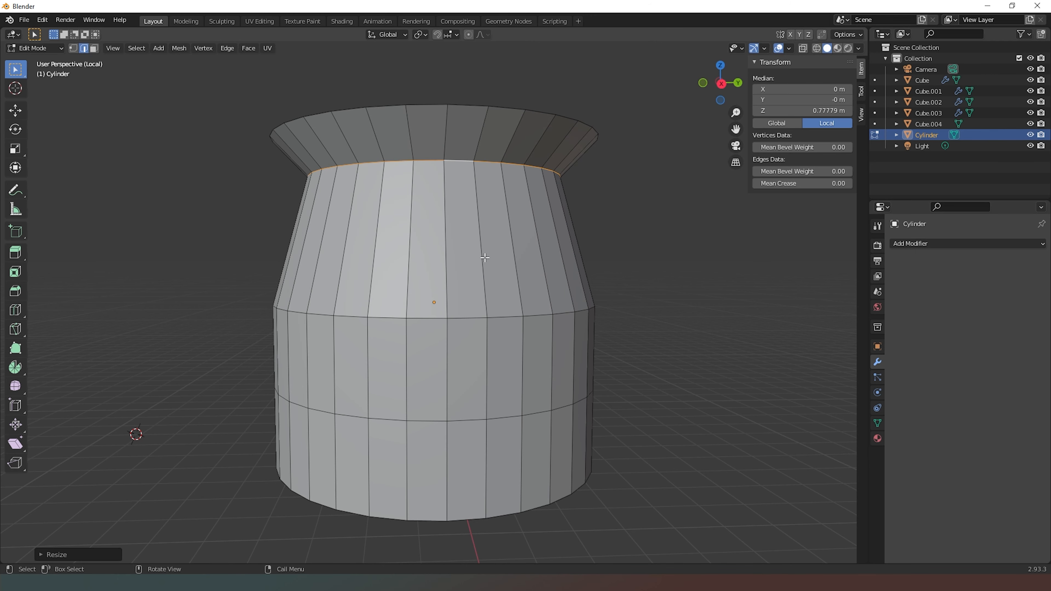
Raise the middle edge loop along Z to local Z about 0.155 m and scale it inward to about 0.854.
left_click(471, 319, "alt")
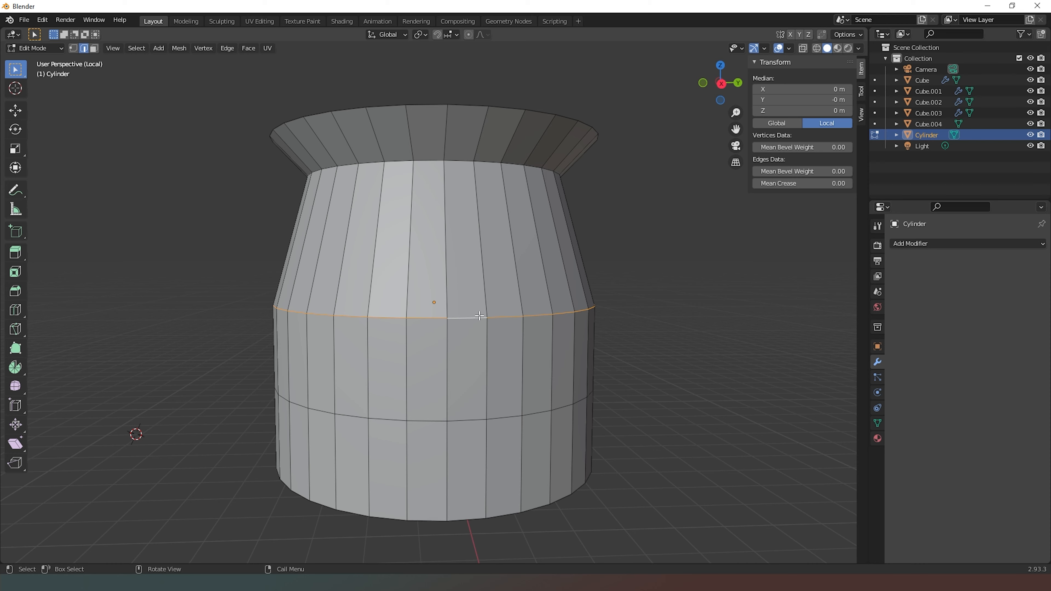
key("g")
key("z")
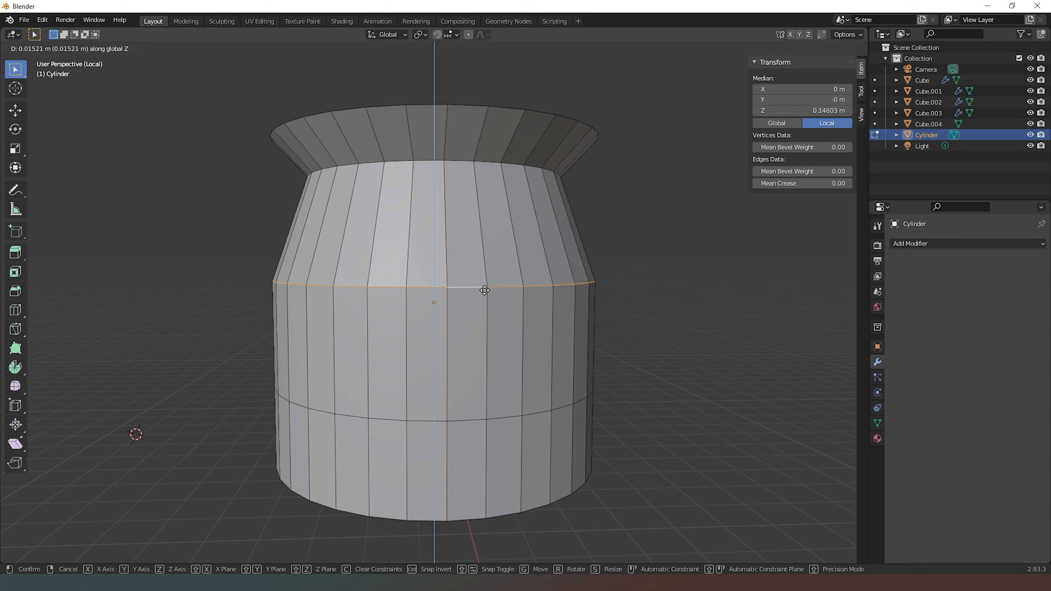
left_click(483, 289)
key("s")
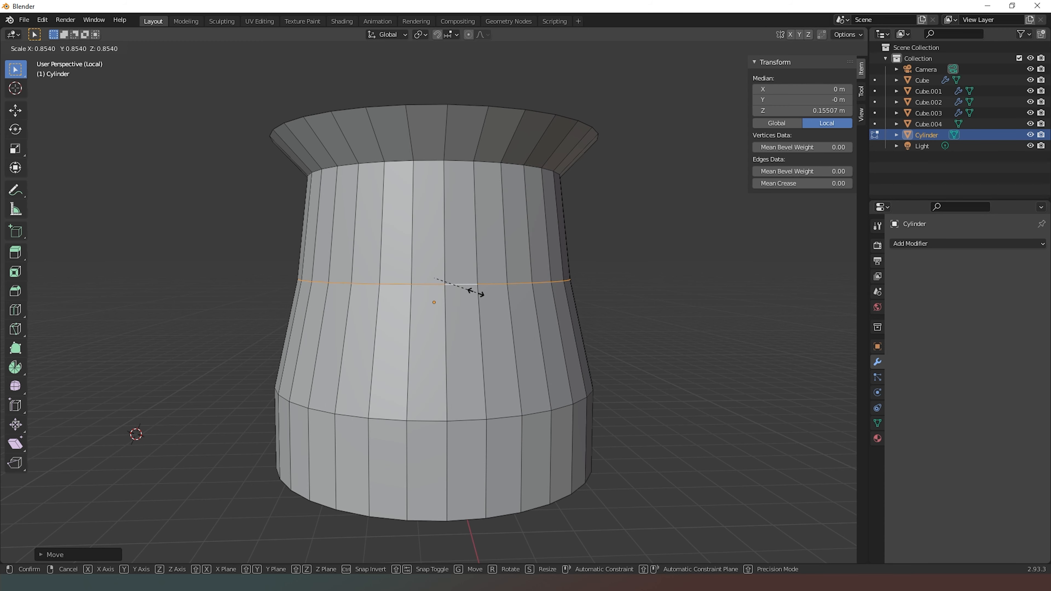
left_click(475, 292)
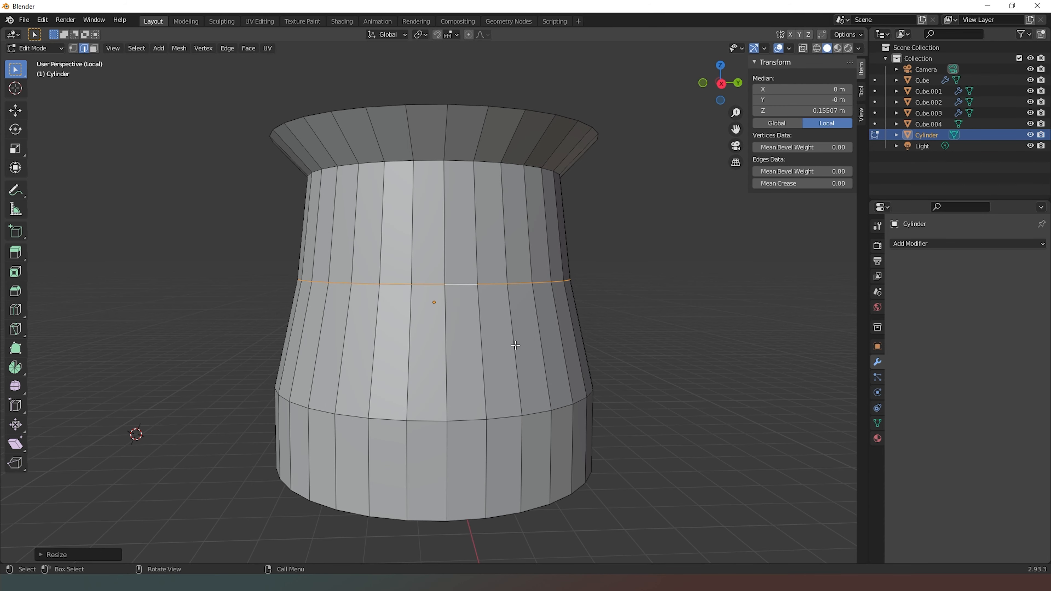
Scale the lowest loop cut inward to roughly the middle loop's width, leaving the cylinder's base flared.
left_click(501, 420, "alt")
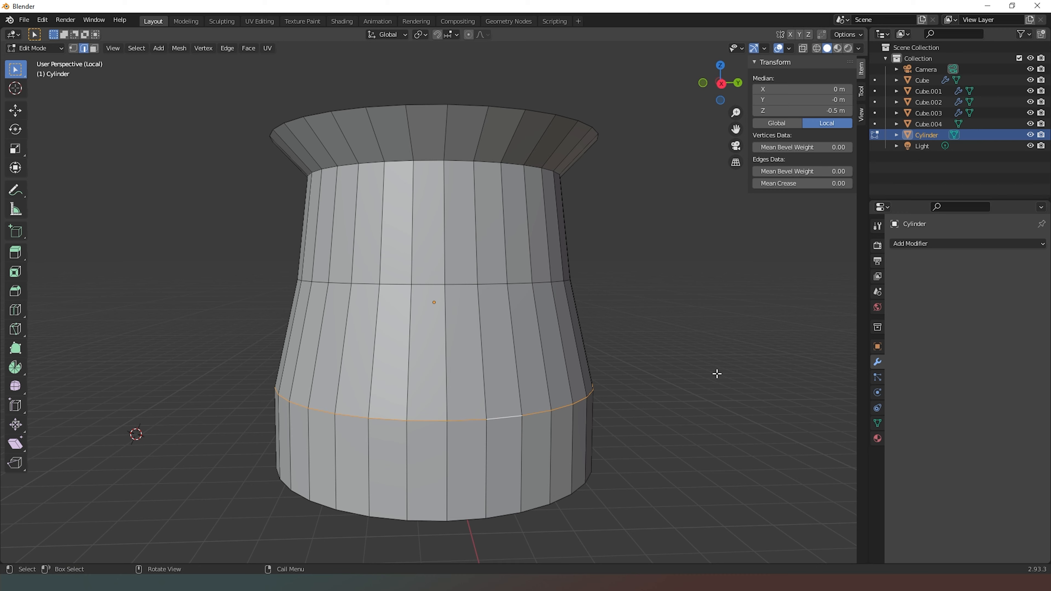
key("s")
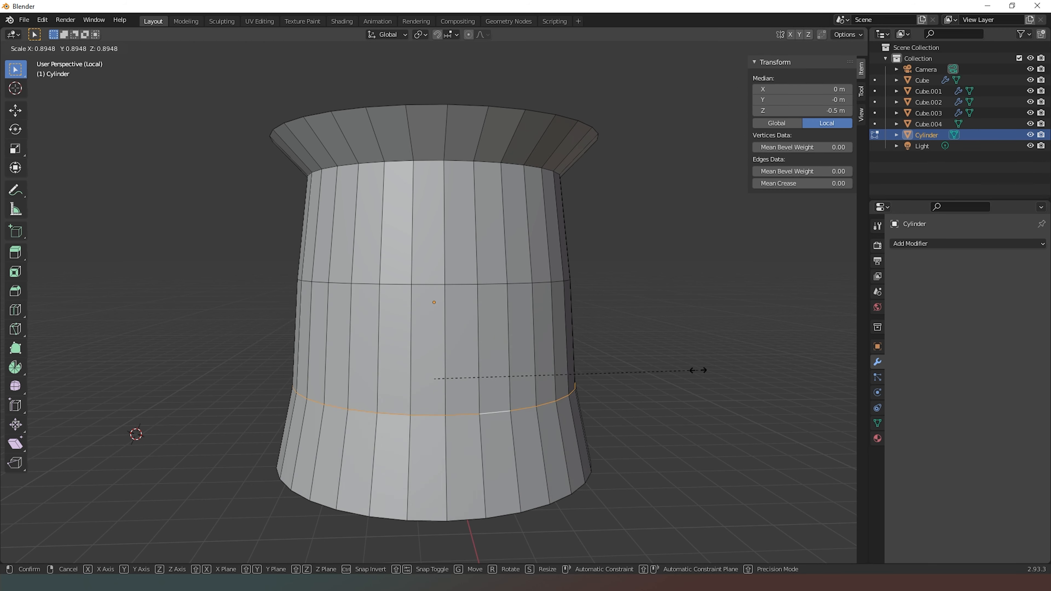
left_click(692, 372)
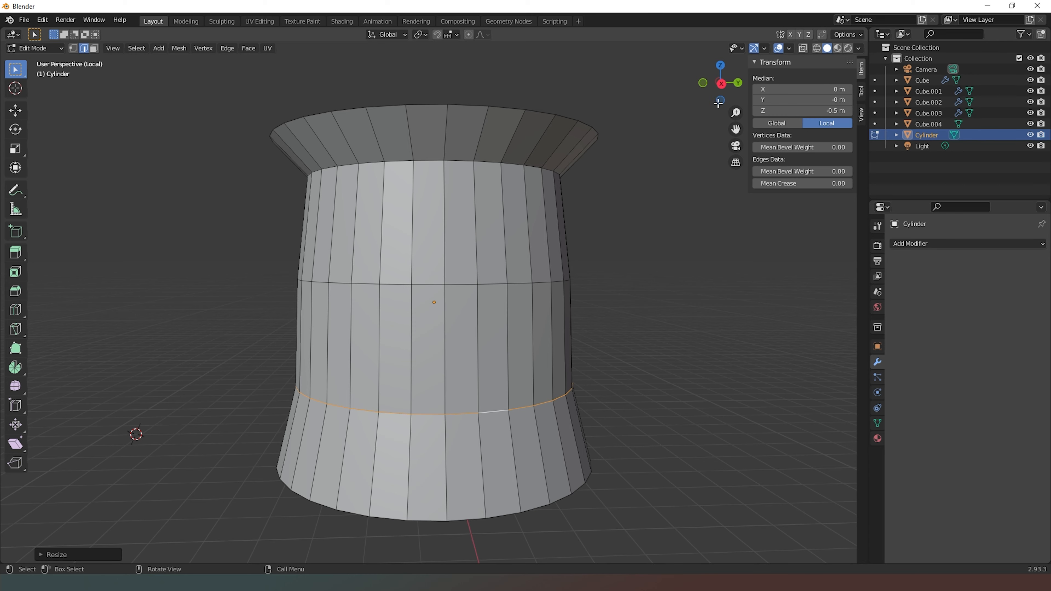
Scale the cylinder's top rim loop inward until it is only slightly wider than the neck below it.
left_click_drag(736, 129, 697, 139)
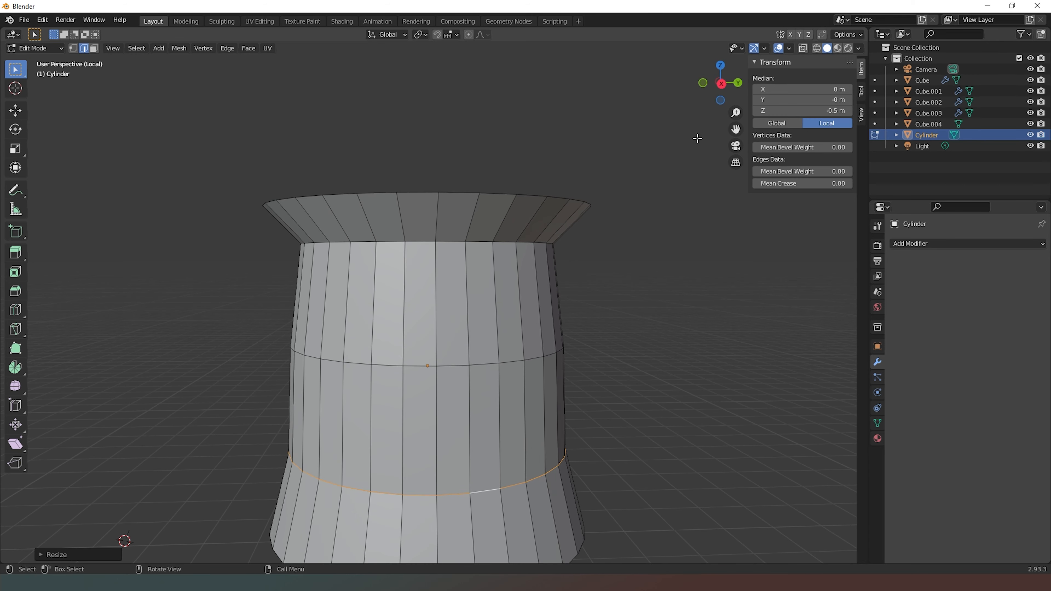
left_click(489, 194, "alt")
key("s")
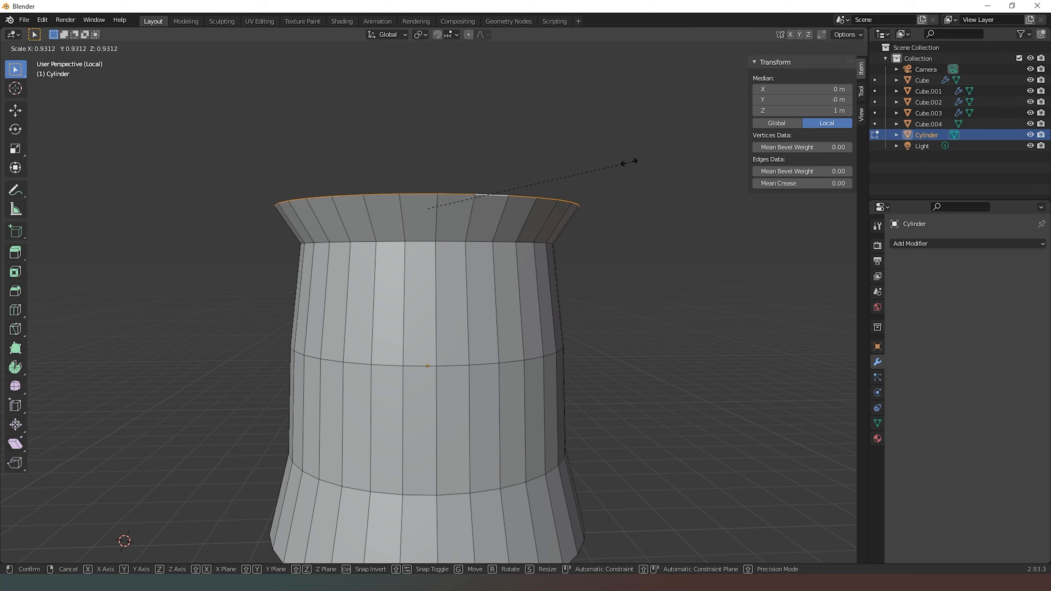
left_click(602, 171)
key("f")
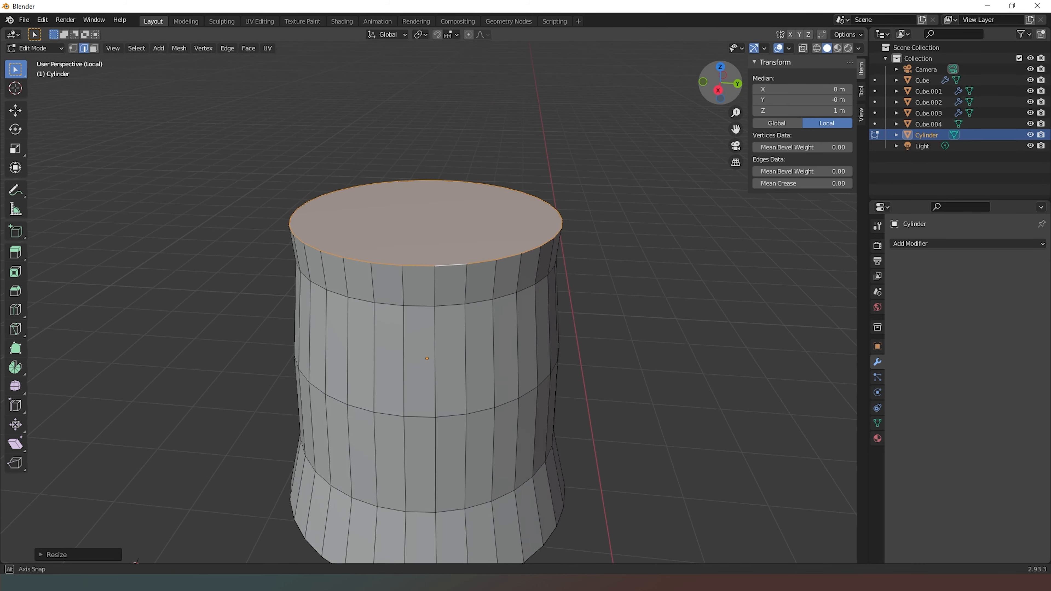
Return to Object Mode, leave the cylinder's local view and deselect the cylinder.
key("Tab")
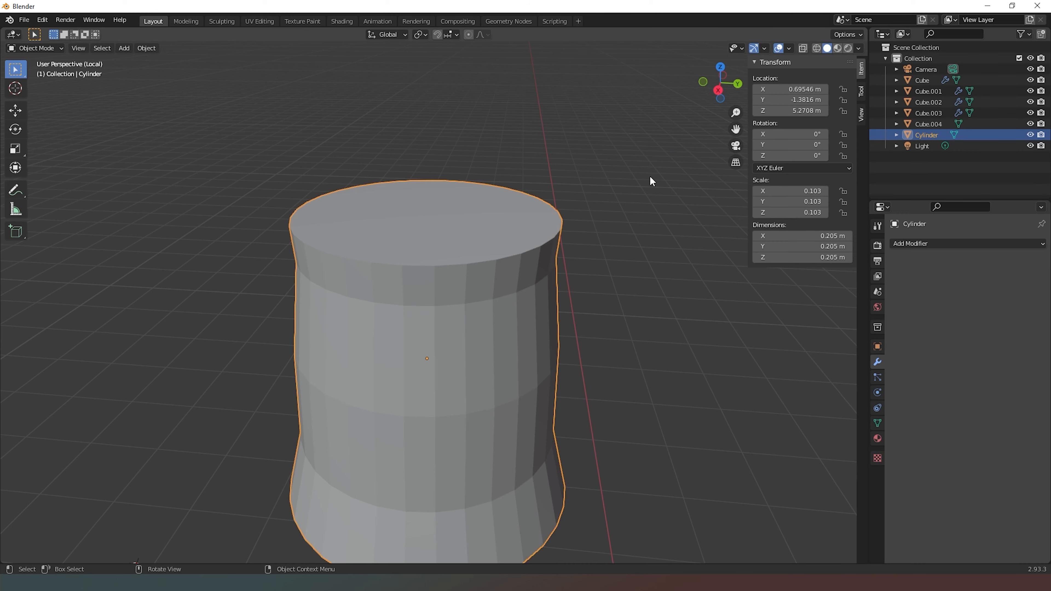
key("KP_Divide")
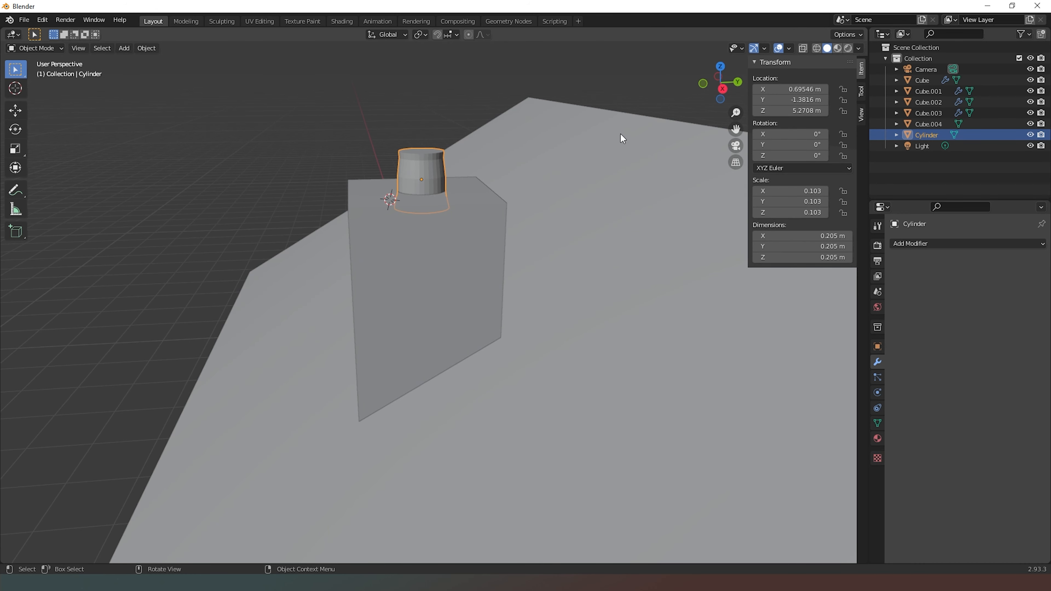
scroll(620, 139, "down", 5)
left_click(603, 134)
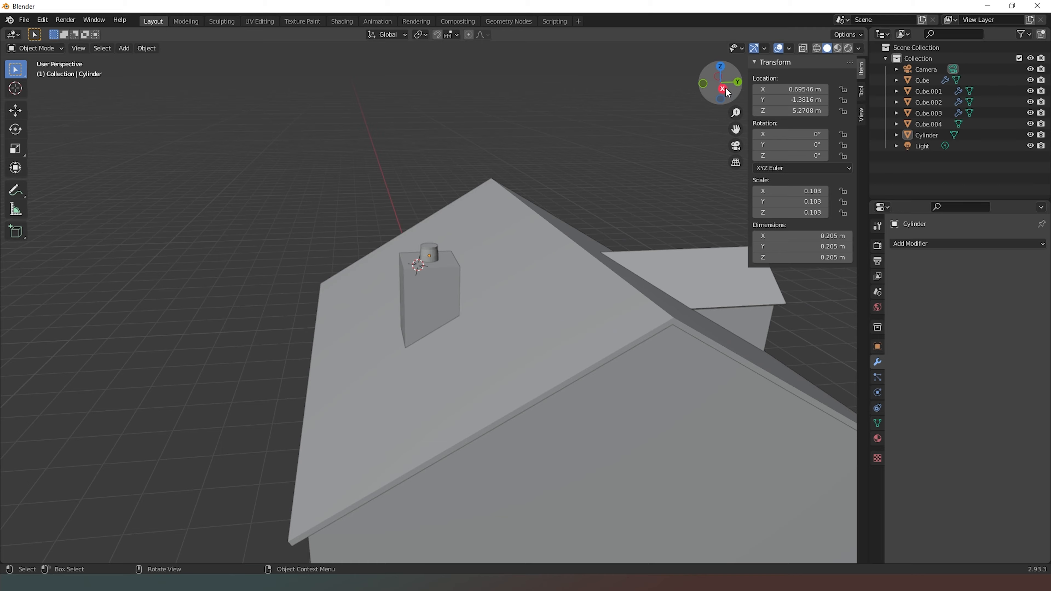
Select the main house body and examine it around its sides, including in right and front orthographic views.
left_click_drag(725, 88, 689, 125)
scroll(573, 152, "down", 3)
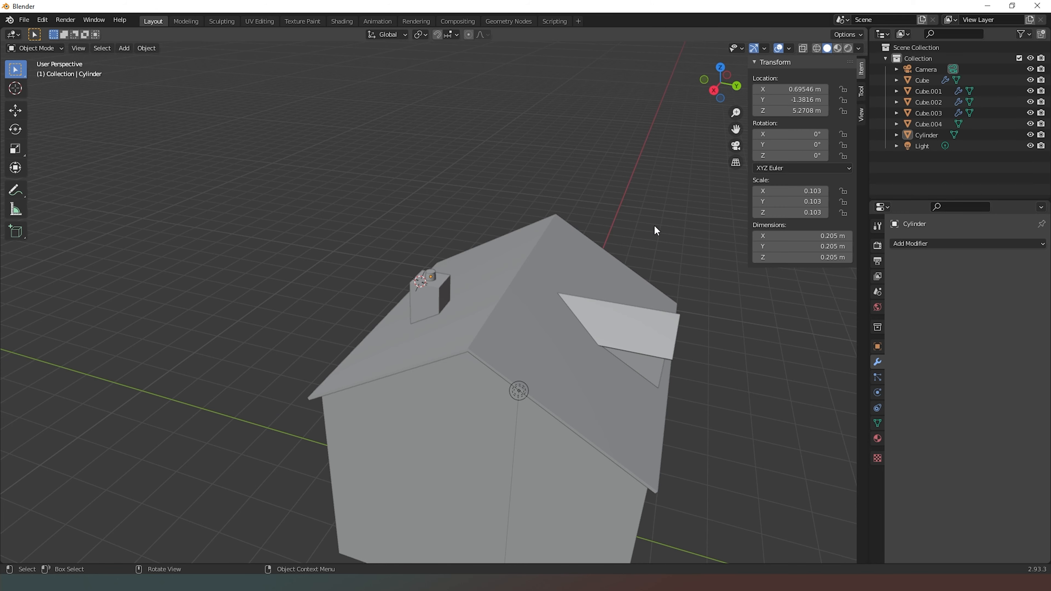
scroll(679, 199, "down", 2)
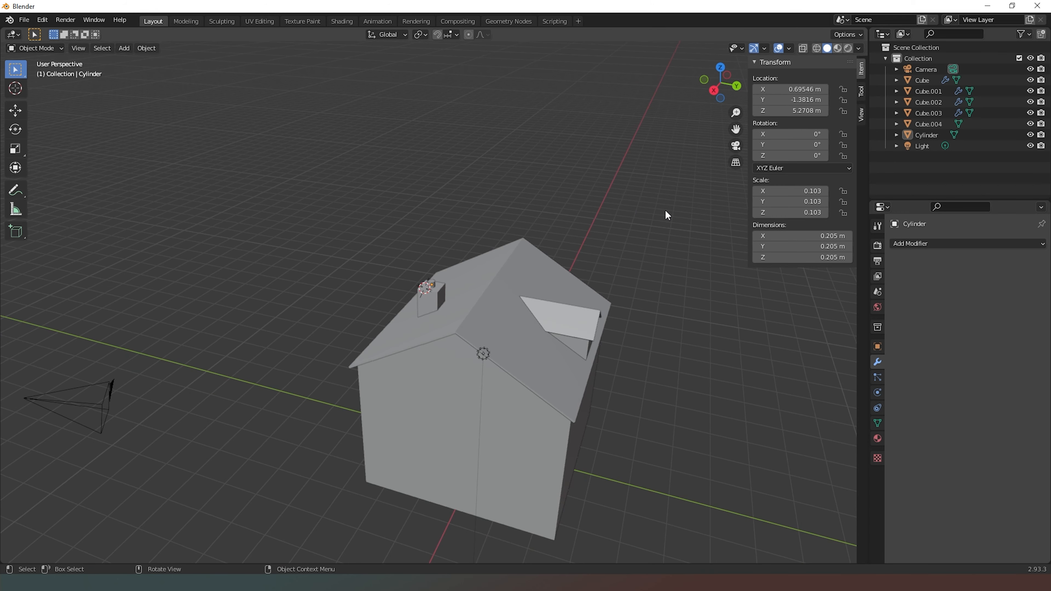
left_click_drag(731, 103, 714, 87)
left_click_drag(735, 129, 600, 313)
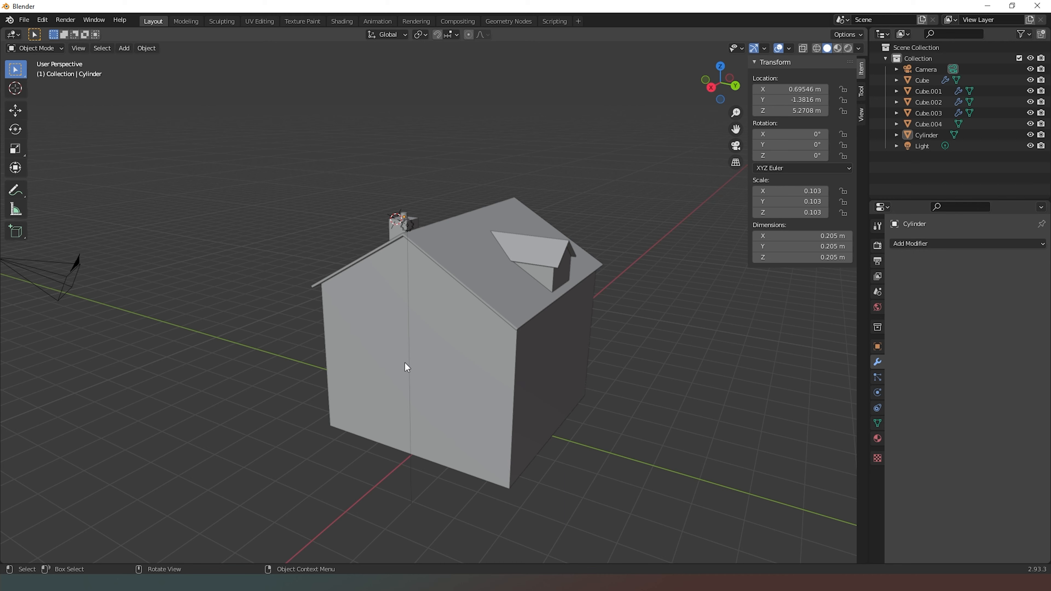
left_click(552, 377)
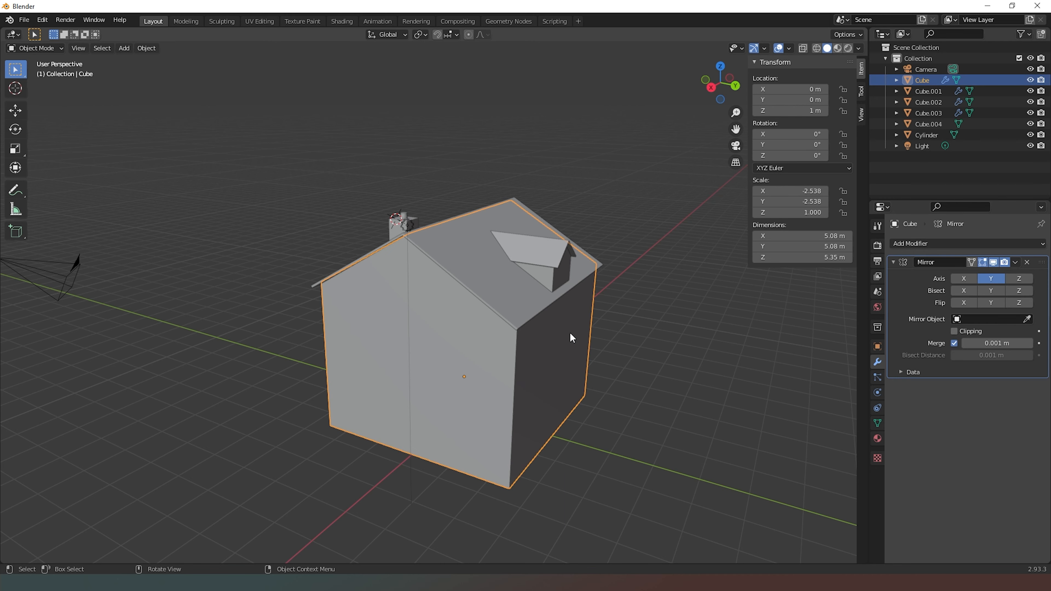
left_click_drag(719, 83, 720, 139)
left_click_drag(716, 90, 721, 90)
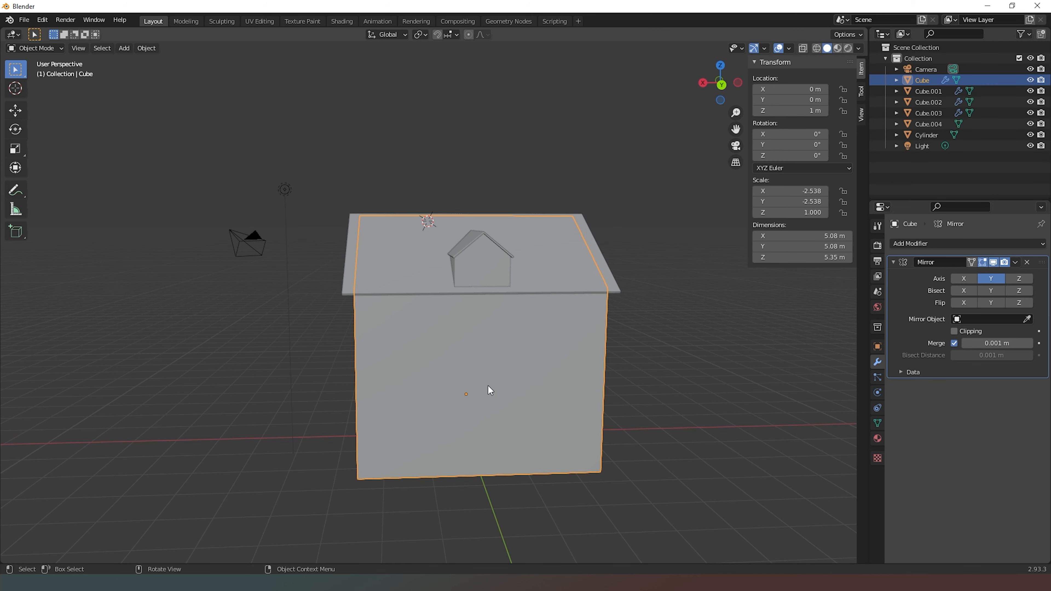
key("KP_3")
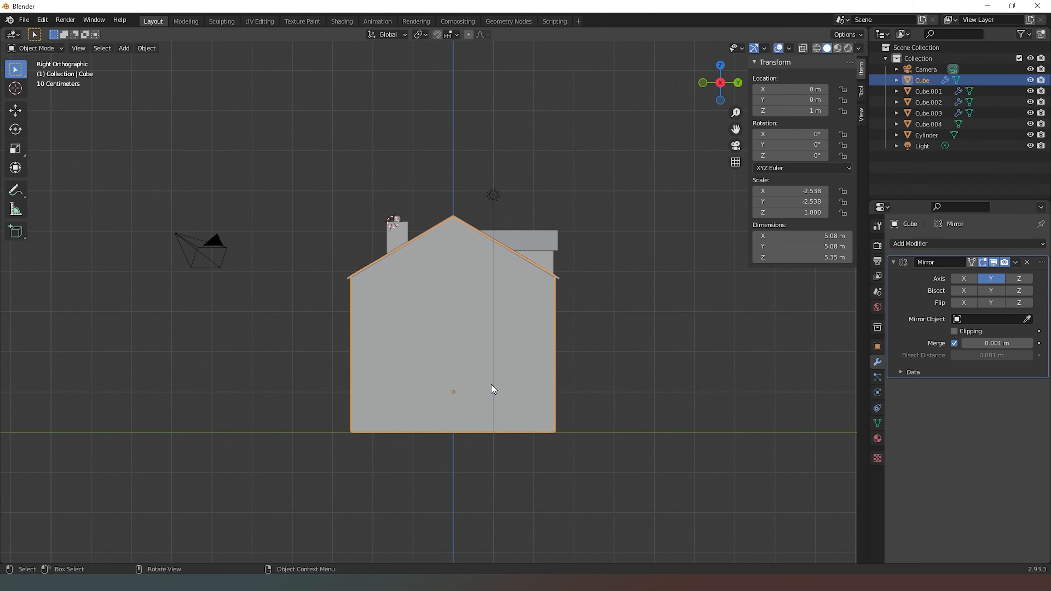
key("KP_1")
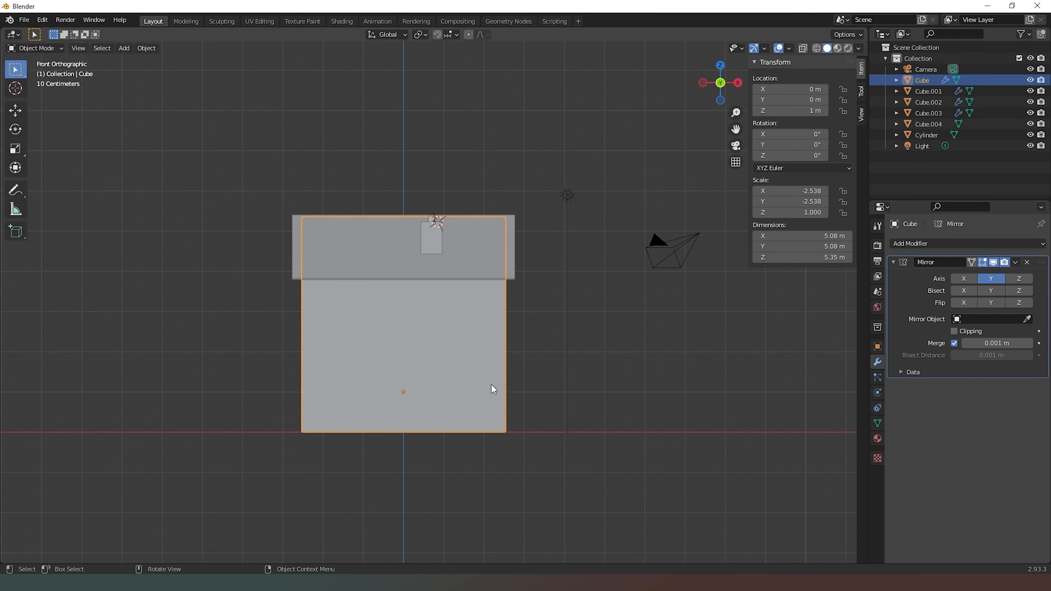
Knife-cut a rectangular door outline about 0.95 m wide and 1.4 m tall into the house's back wall, starting and ending on its bottom edge.
key("ctrl+KP_1")
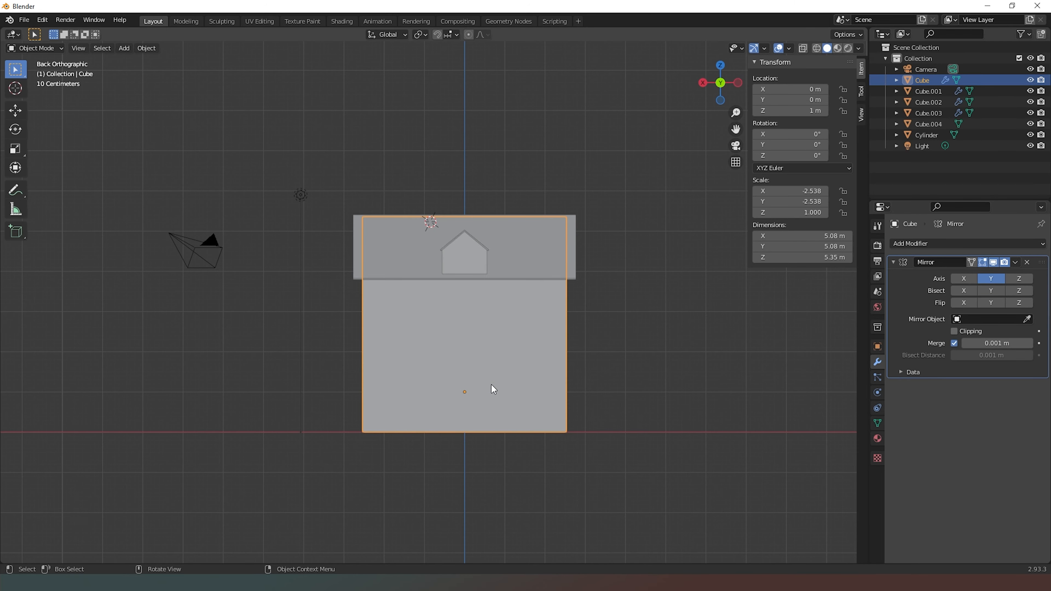
scroll(521, 473, "up", 5)
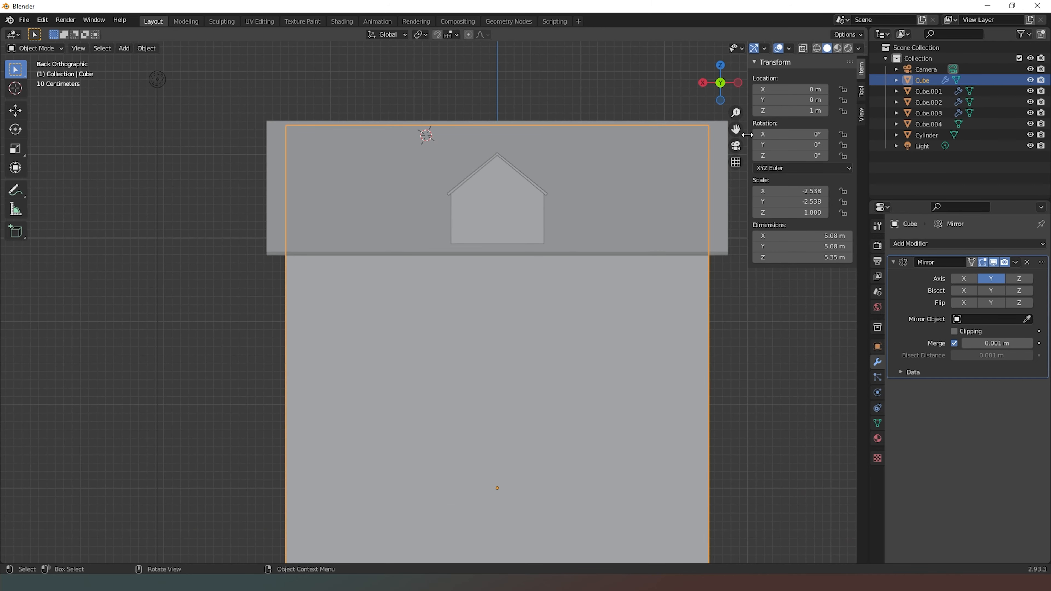
key("Tab")
left_click_drag(736, 129, 687, 0)
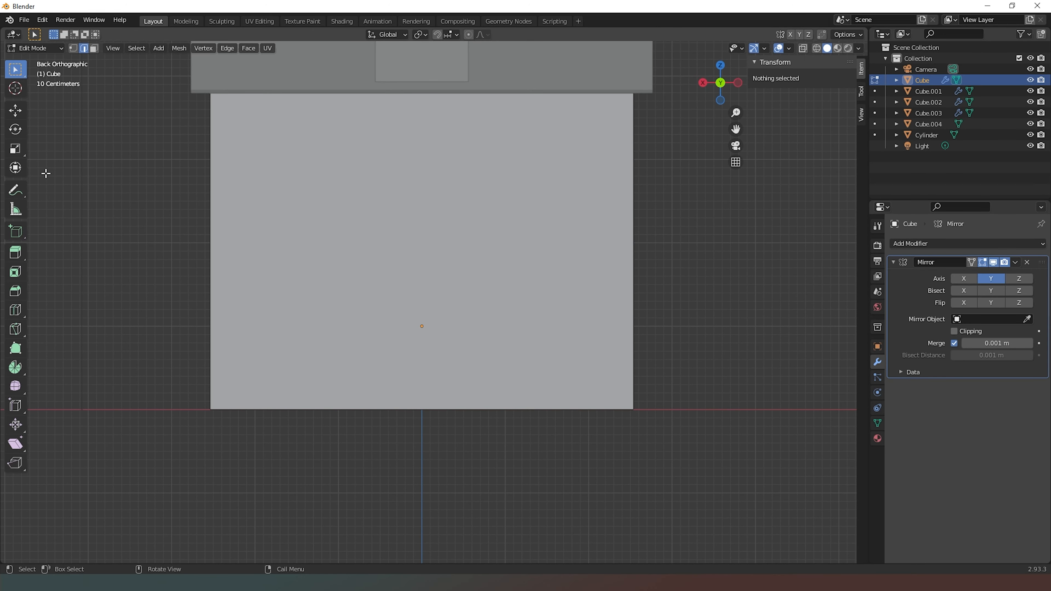
key("k")
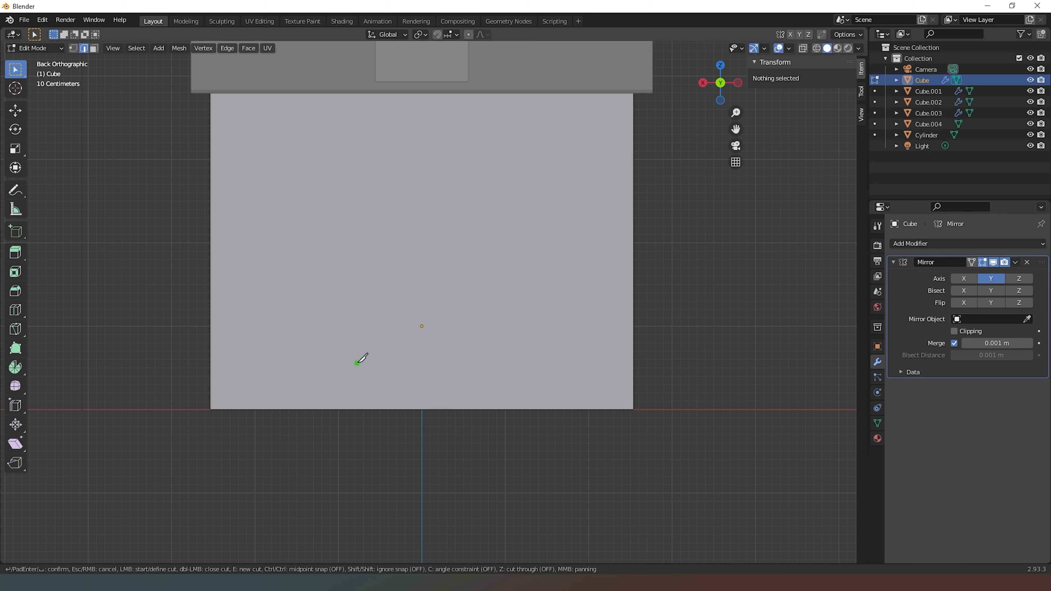
left_click(370, 410)
left_click(369, 291)
left_click(448, 292)
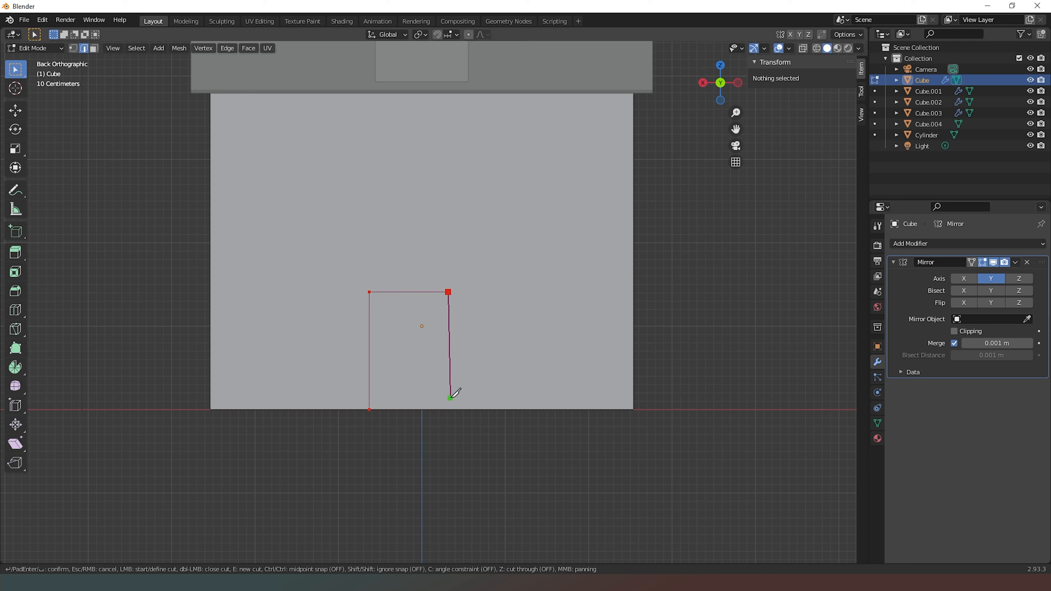
left_click(448, 409)
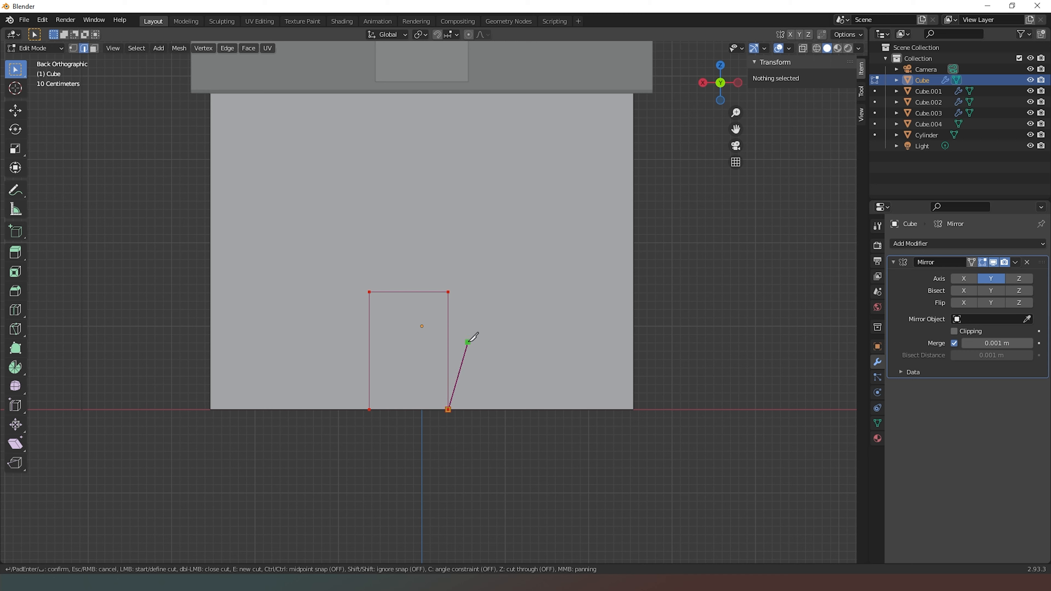
key("Return")
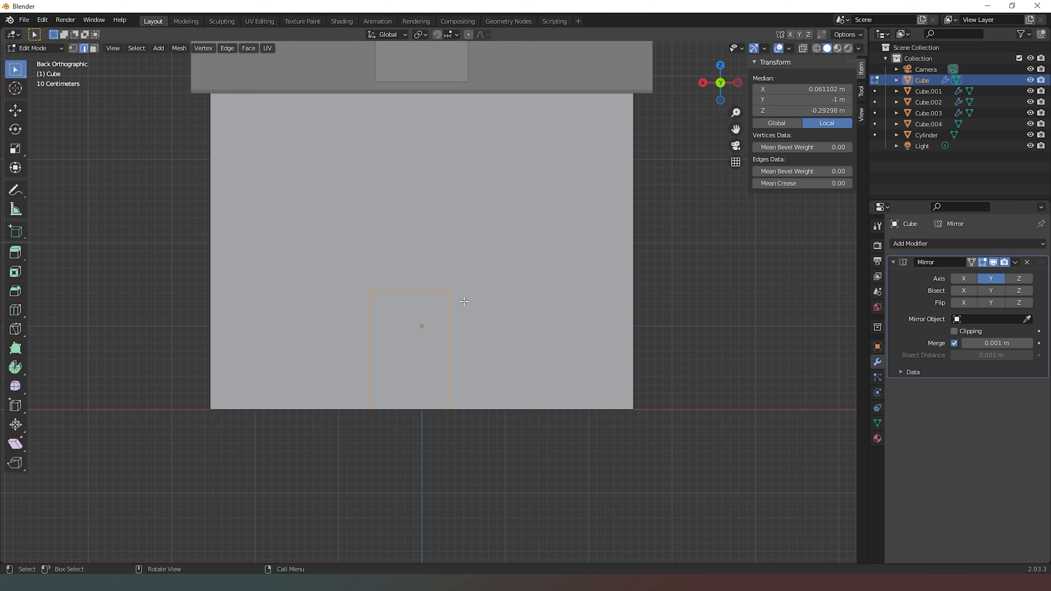
Move the door outline's vertices about 0.14 m in the negative X direction to centre it on the back wall.
left_click_drag(730, 99, 734, 114)
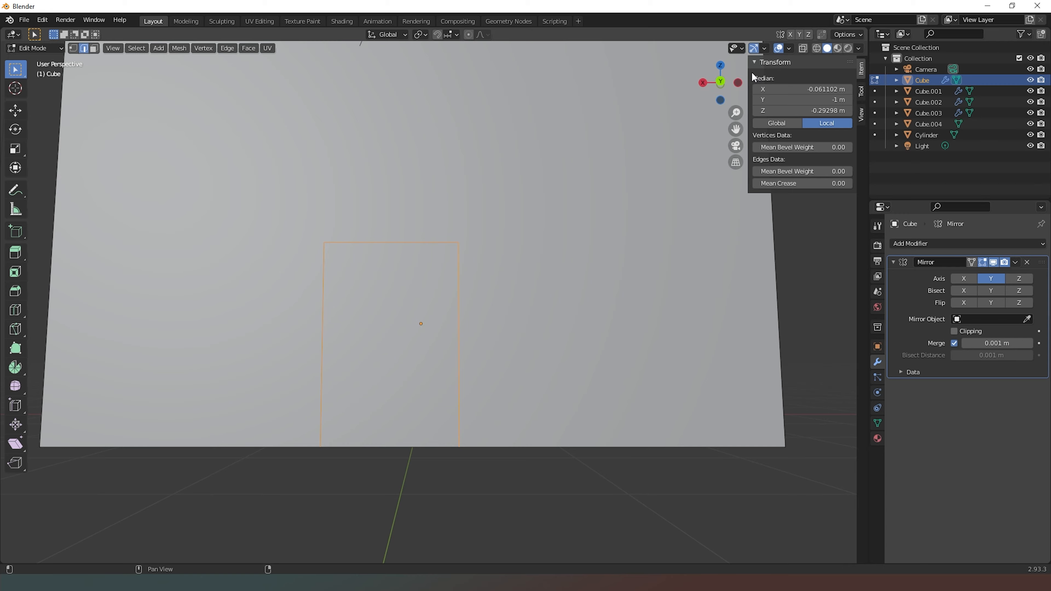
key("ctrl+KP_1")
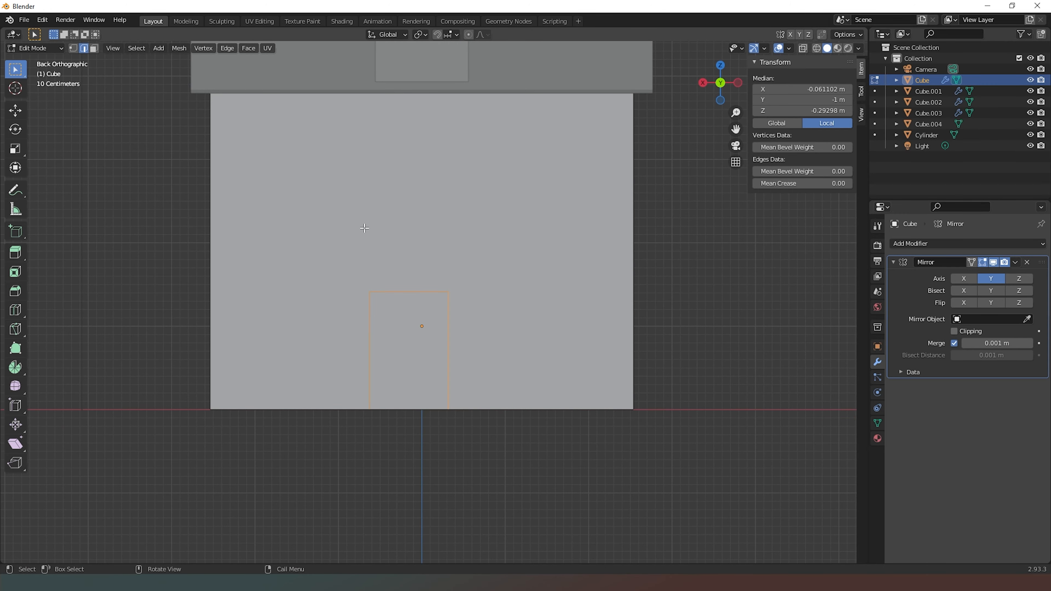
key("1")
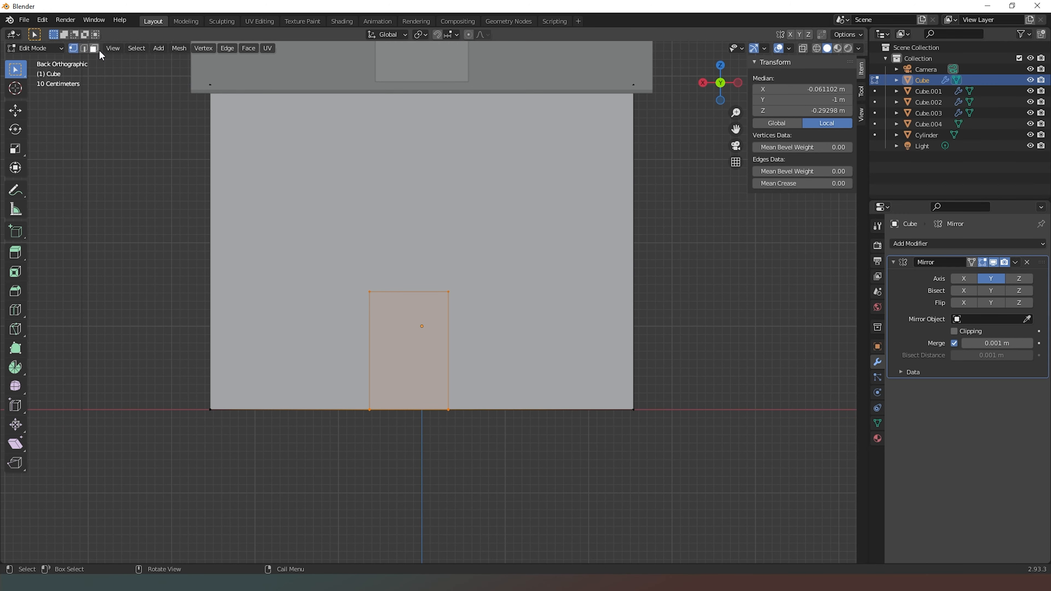
left_click_drag(359, 282, 499, 440)
key("g")
key("z")
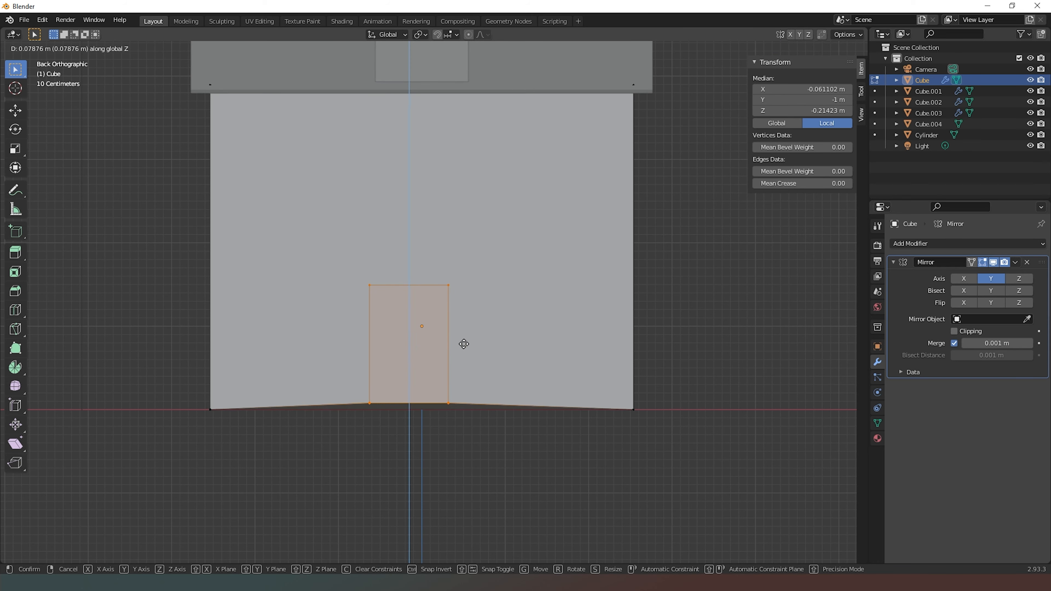
key("x")
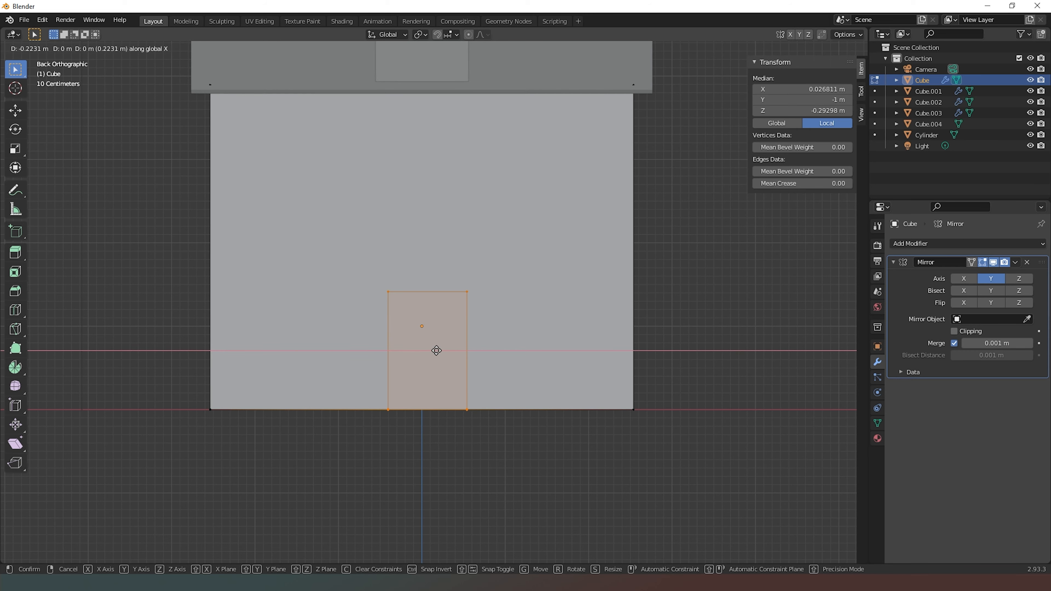
left_click(428, 364)
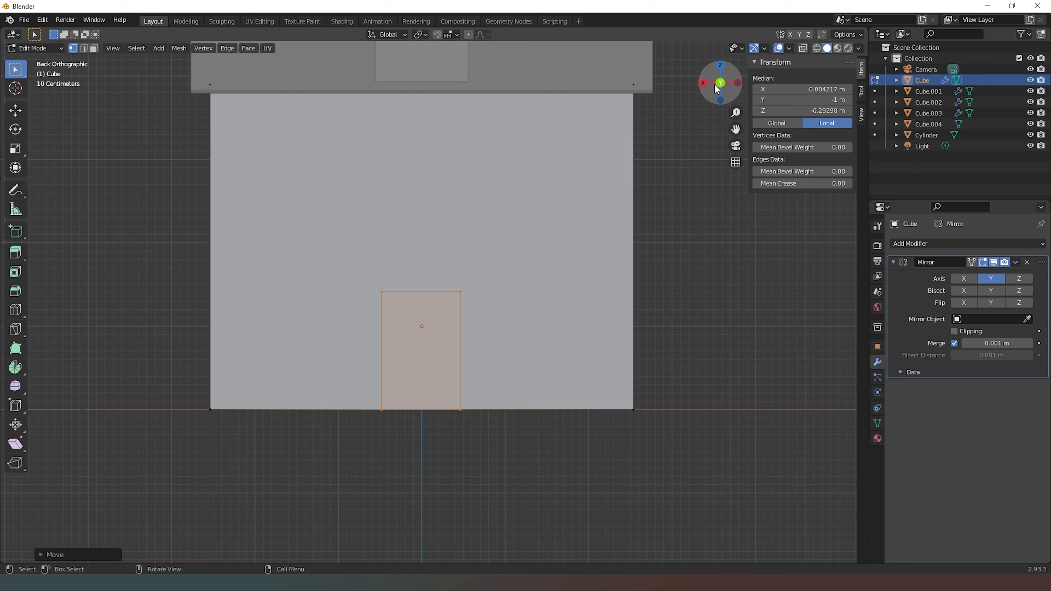
Raise the door outline's top edge about 0.3 m along Z to make the doorway taller.
left_click_drag(334, 212, 466, 305)
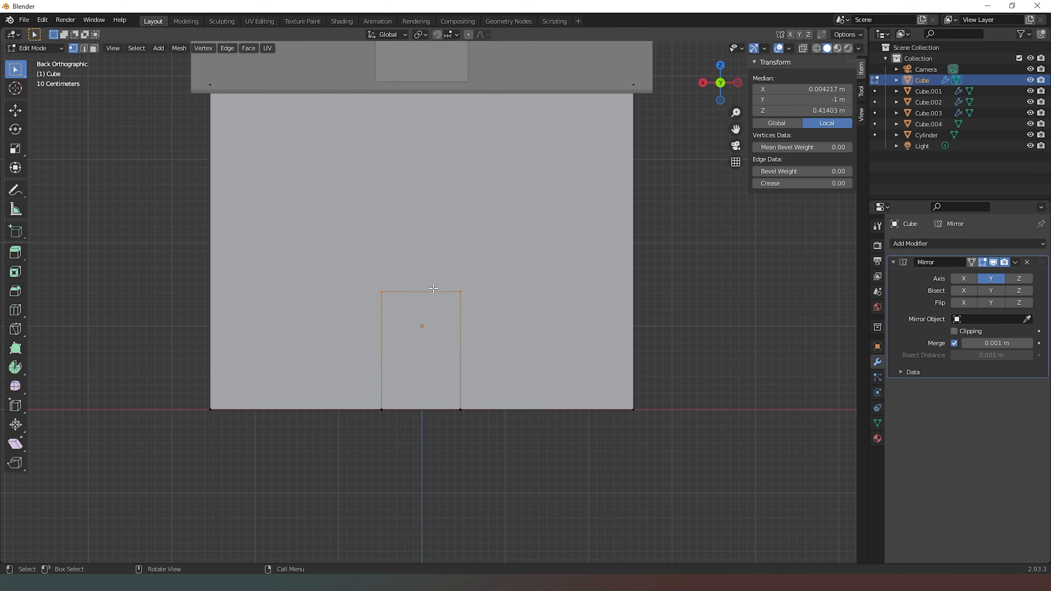
key("g")
key("z")
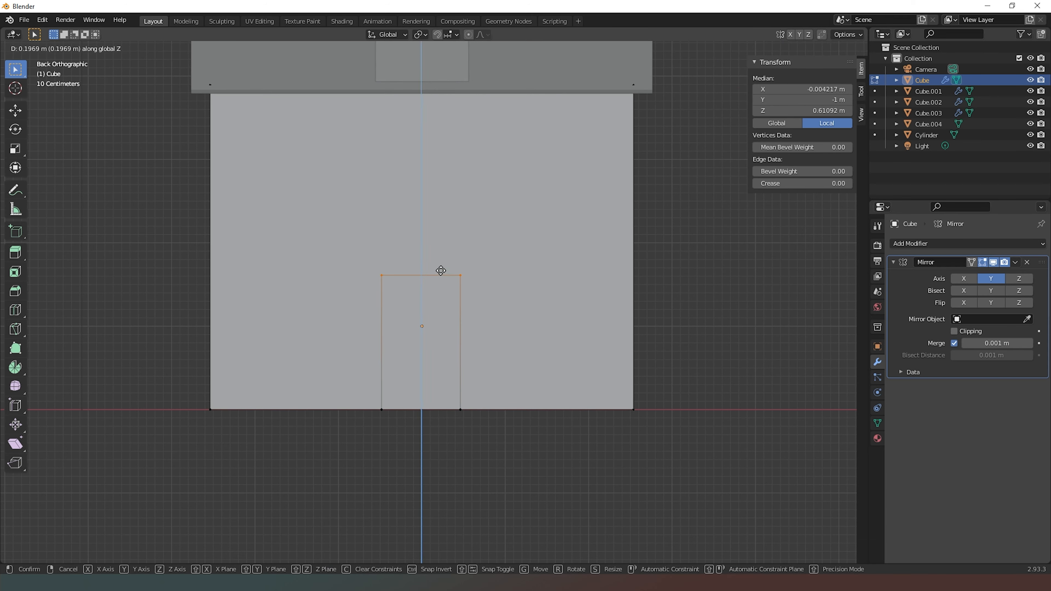
left_click(442, 263)
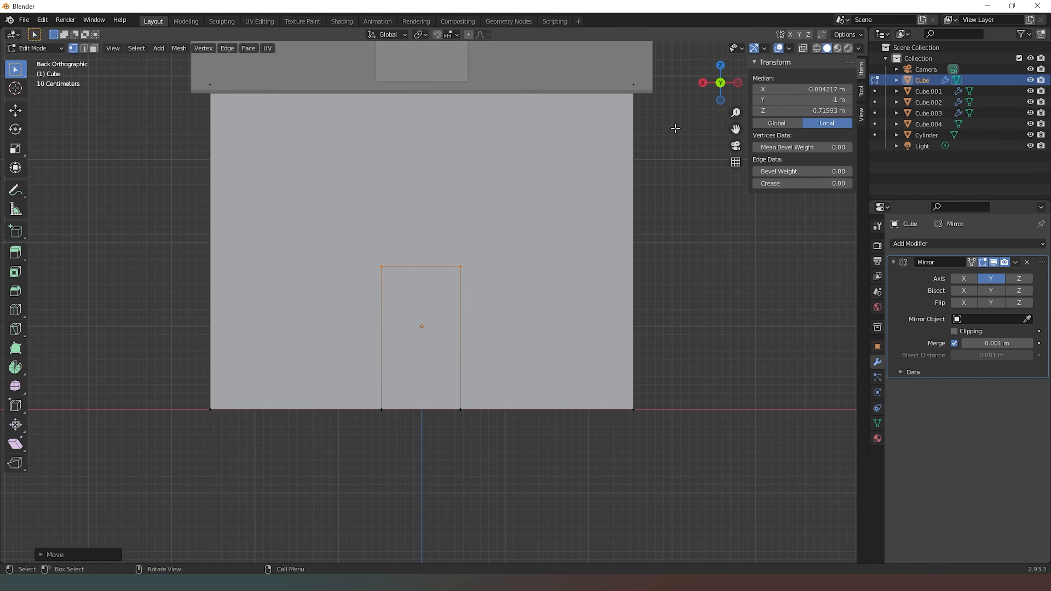
Duplicate the door face, offset the copy about 0.42 m outward along Y and separate it into its own object.
left_click_drag(718, 91, 611, 236)
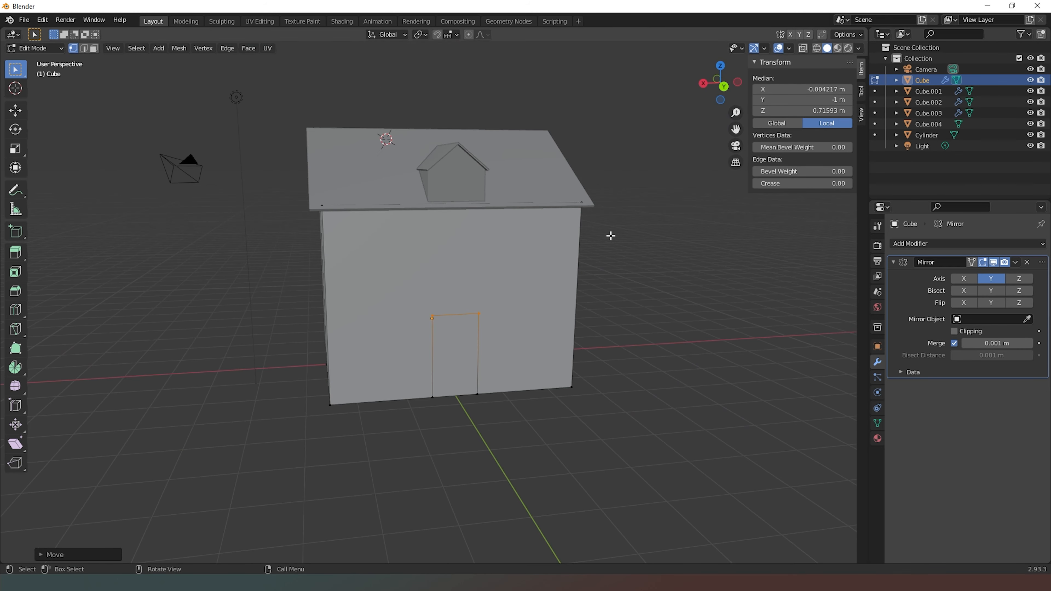
key("3")
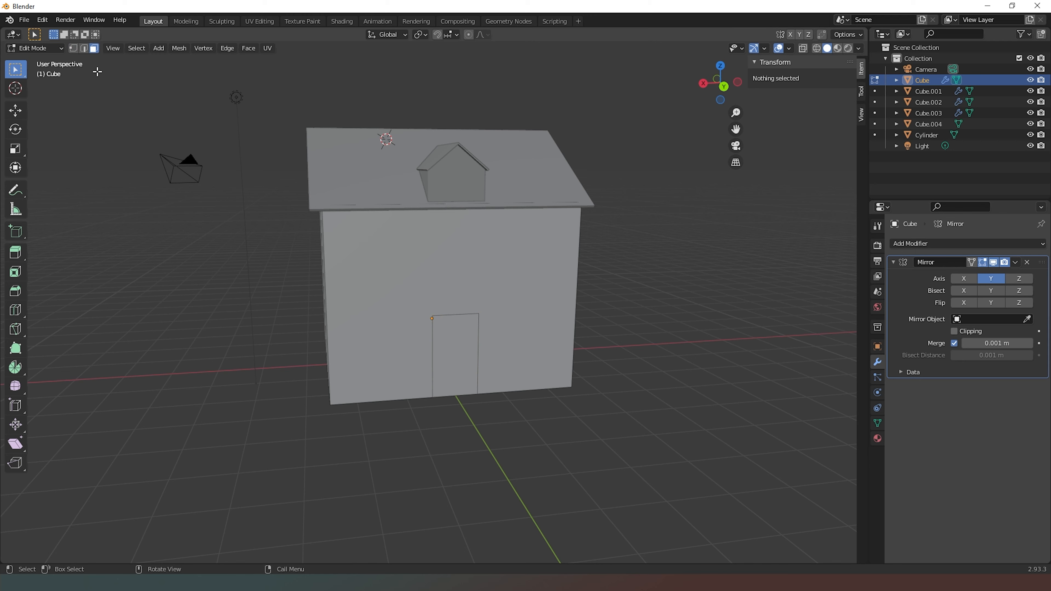
left_click(458, 353)
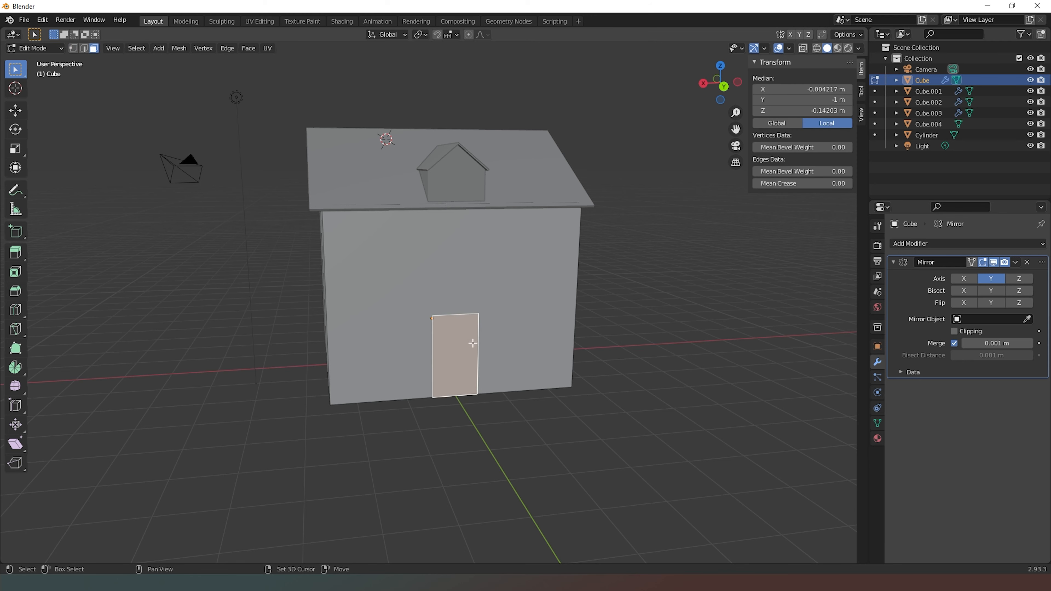
key("g")
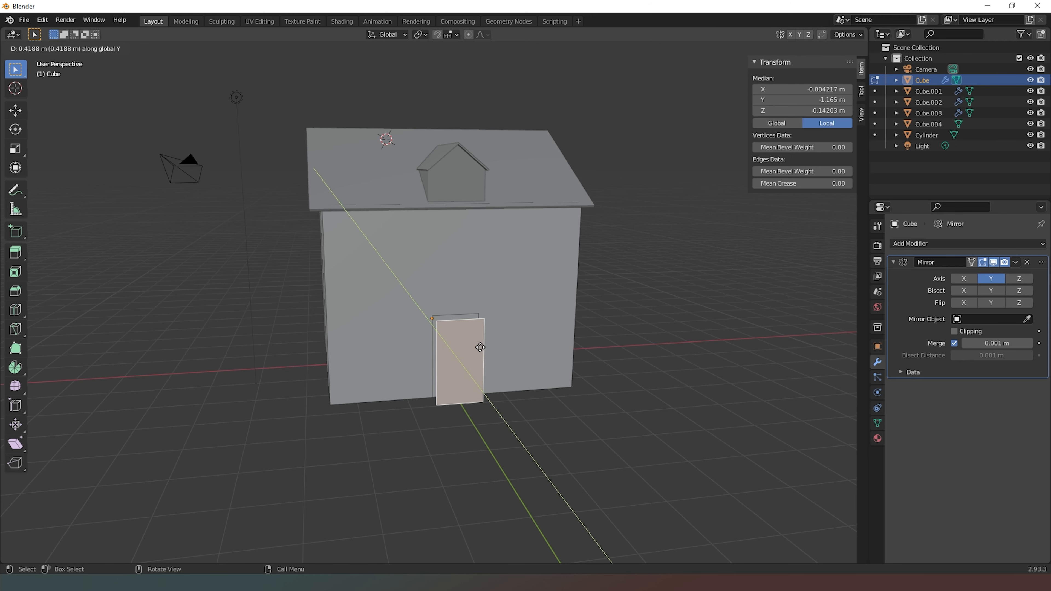
left_click(480, 342)
key("p")
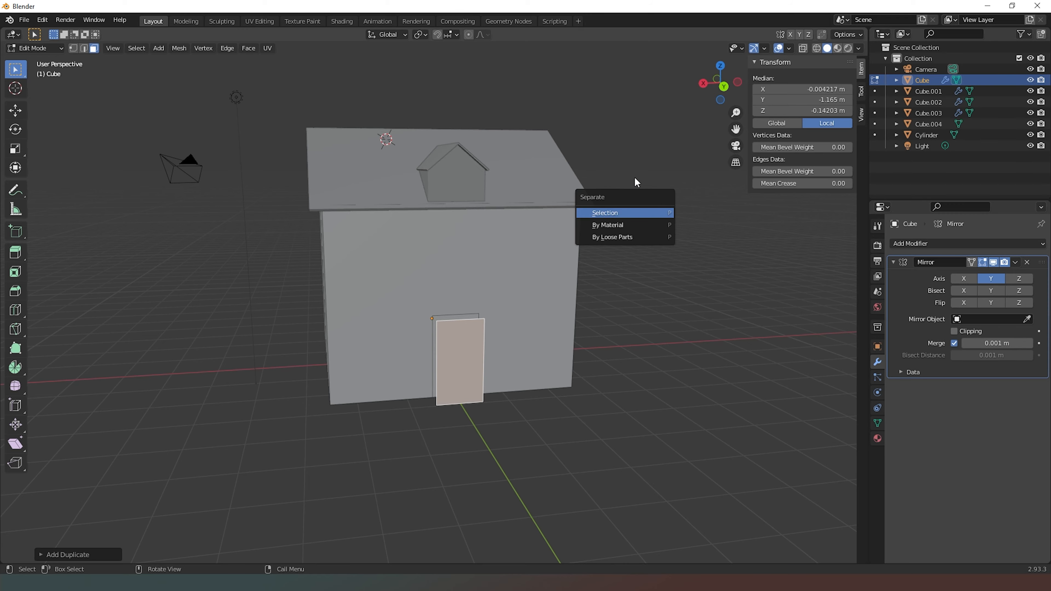
left_click(601, 212)
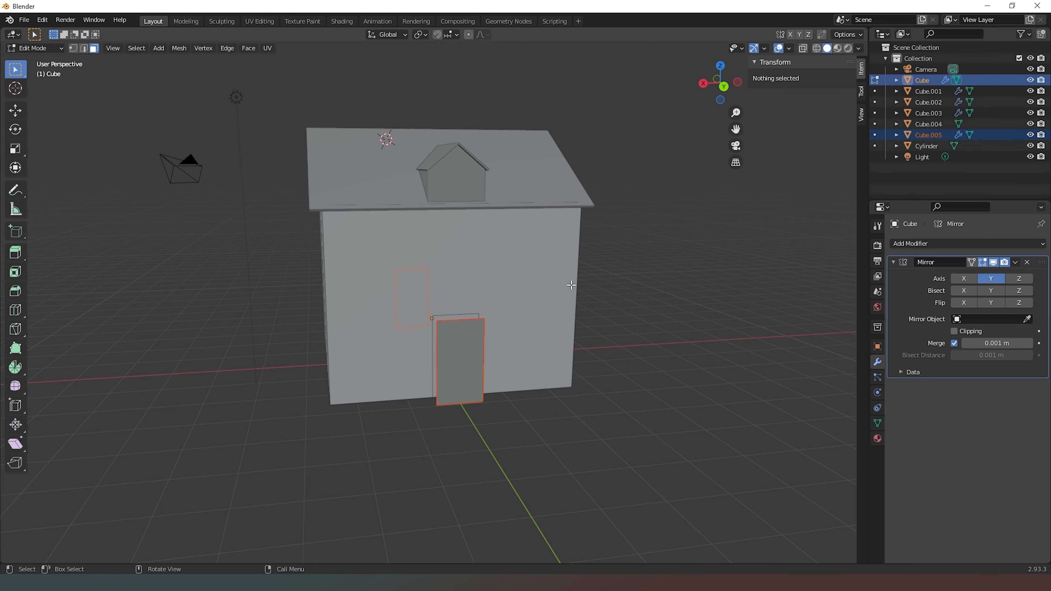
Return to Object Mode and remove the Mirror modifier from the separated door panel.
left_click_drag(721, 89, 656, 265)
key("Tab")
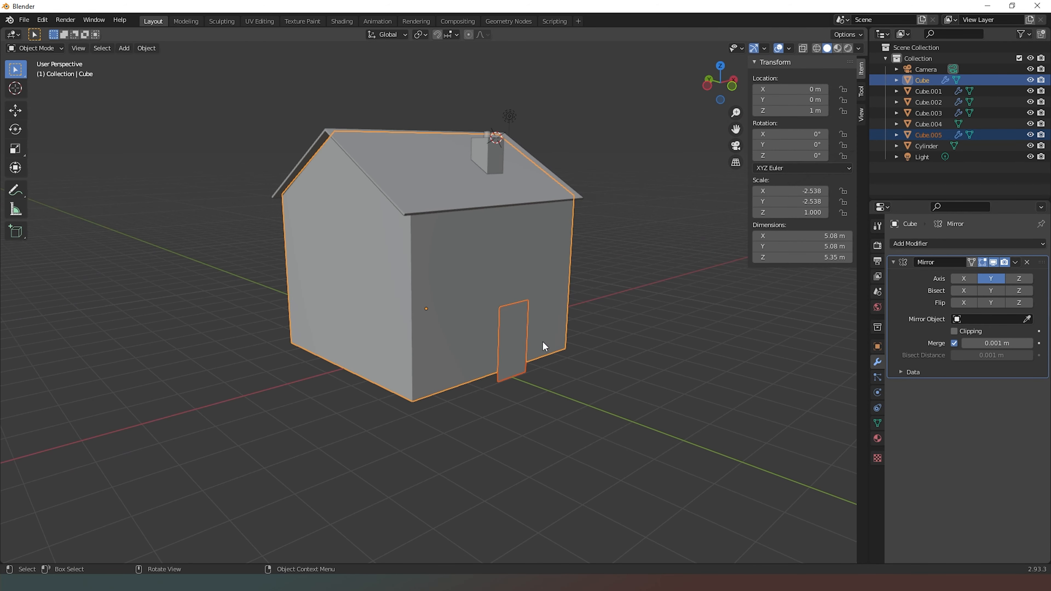
left_click(517, 344)
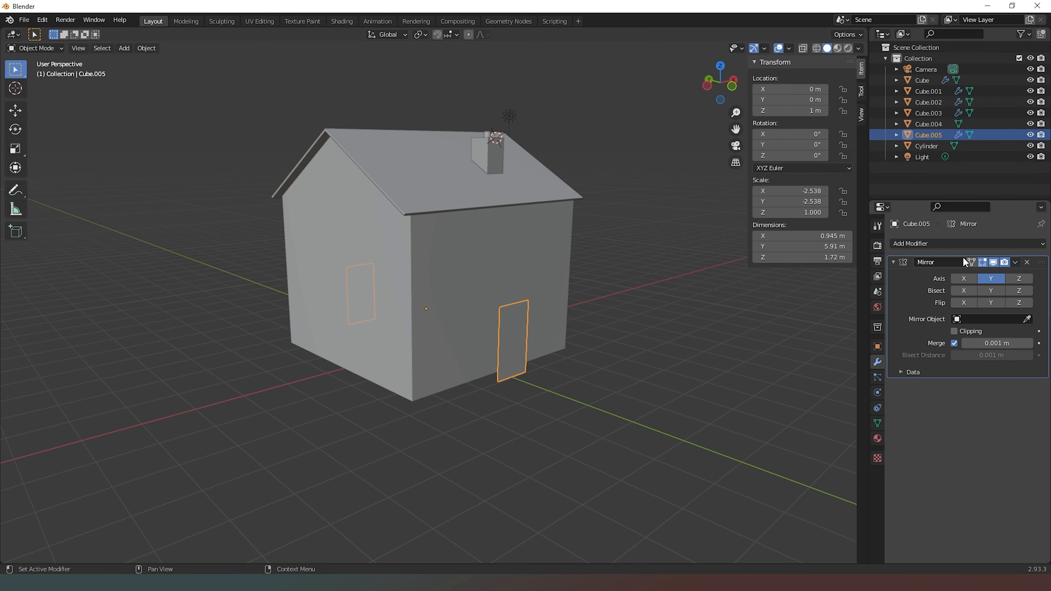
left_click(1026, 263)
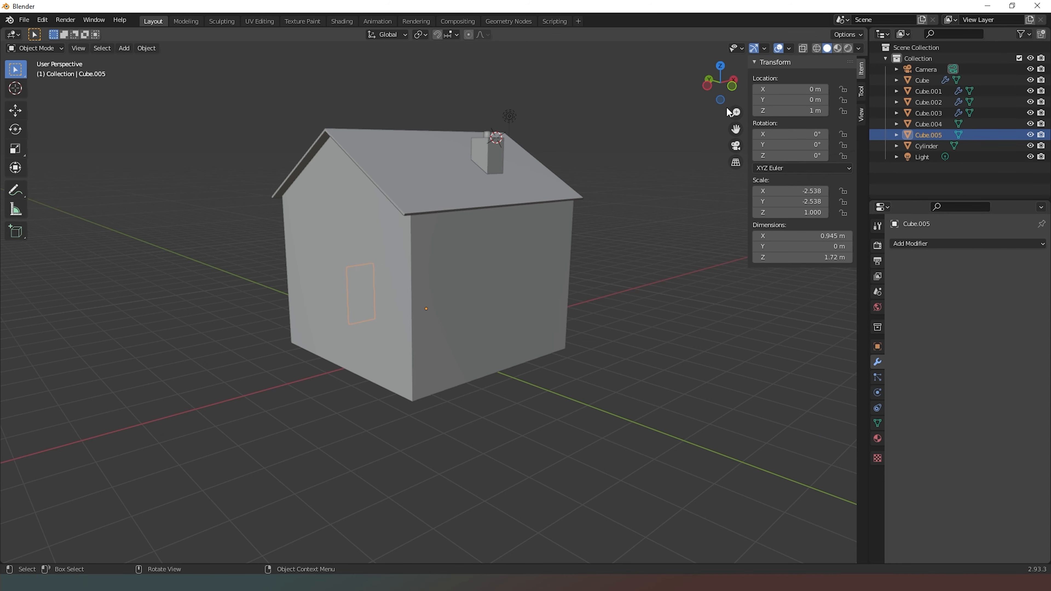
Add a Solidify modifier to the door panel, keeping the 0.01 m thickness, and inspect it up close.
left_click_drag(719, 85, 690, 159)
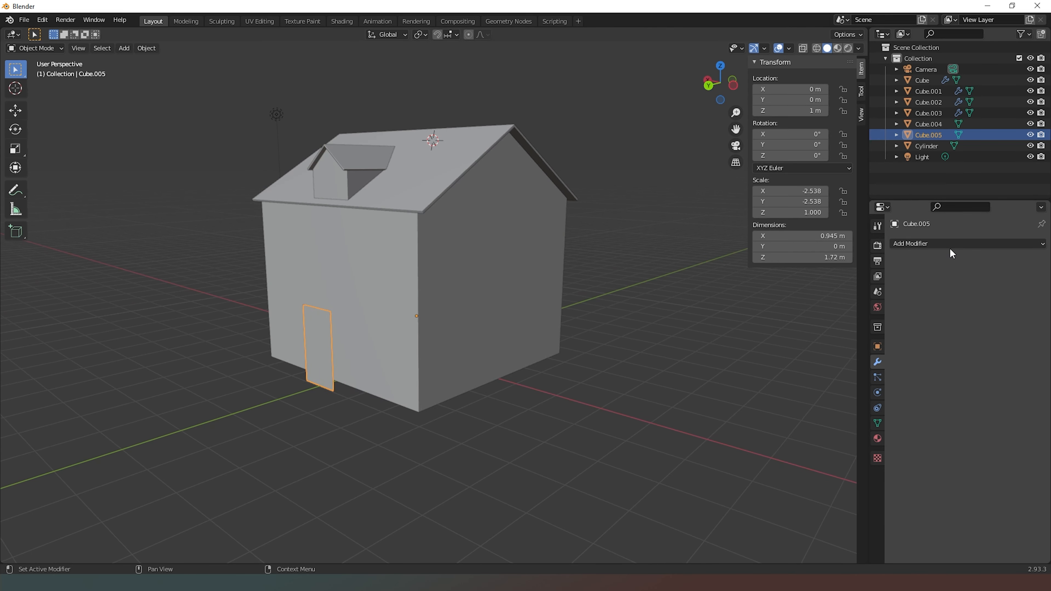
left_click(962, 243)
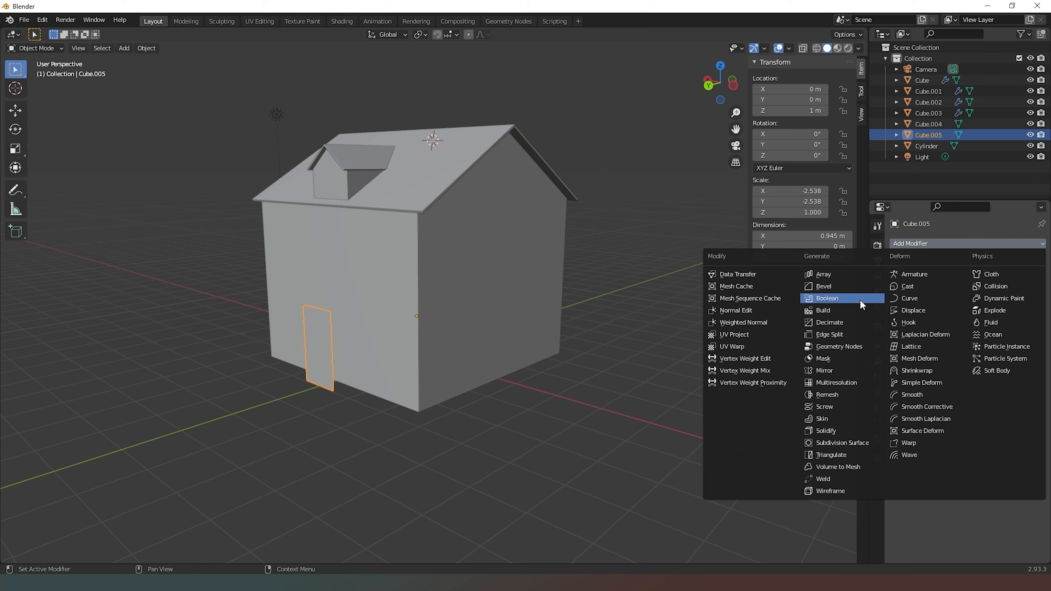
left_click(840, 430)
scroll(310, 347, "up", 8)
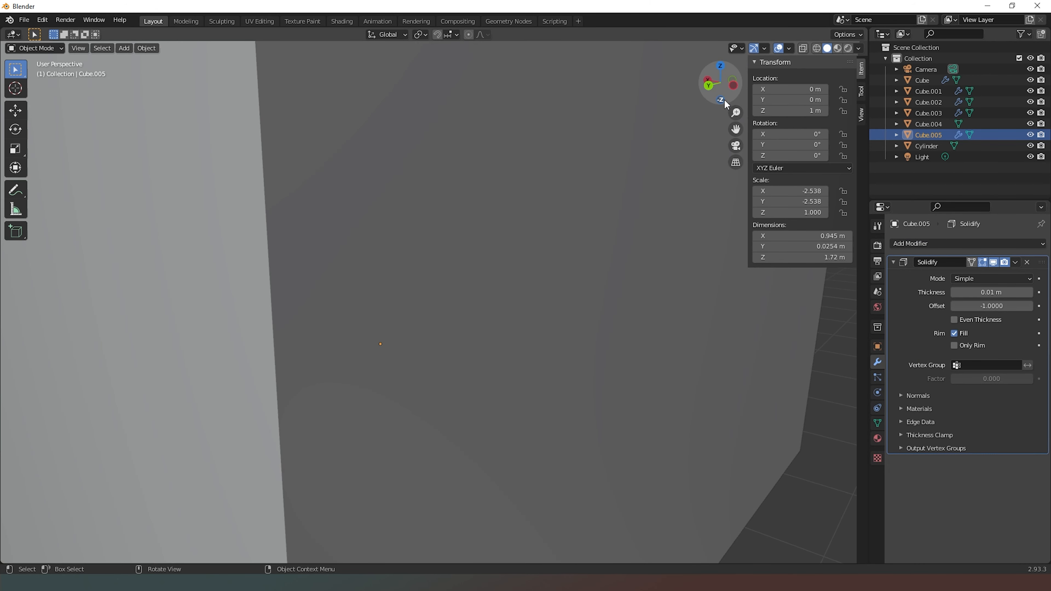
left_click(735, 146)
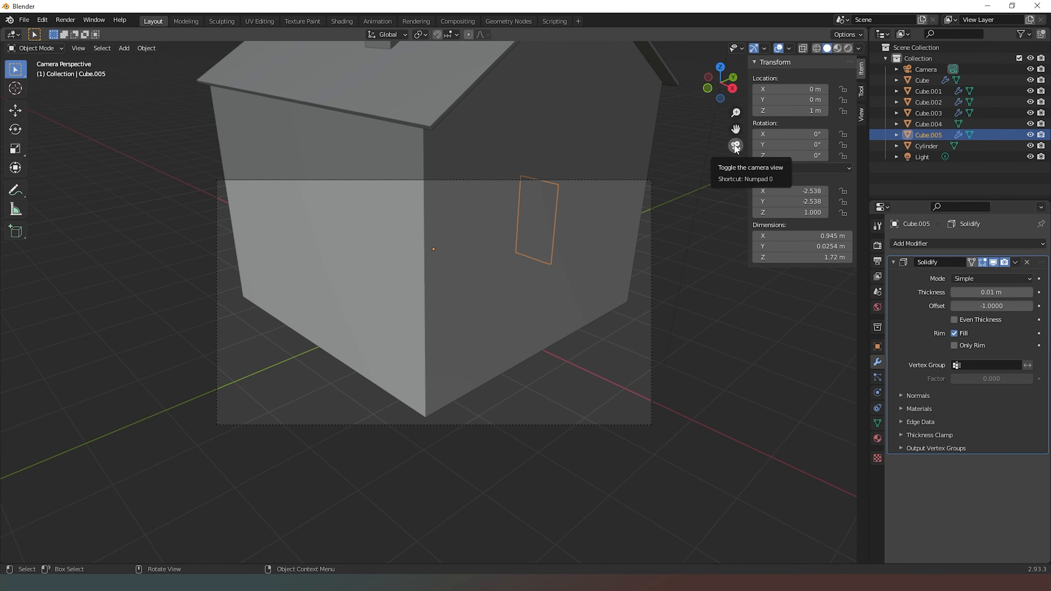
left_click(735, 145)
left_click_drag(735, 124, 730, 155)
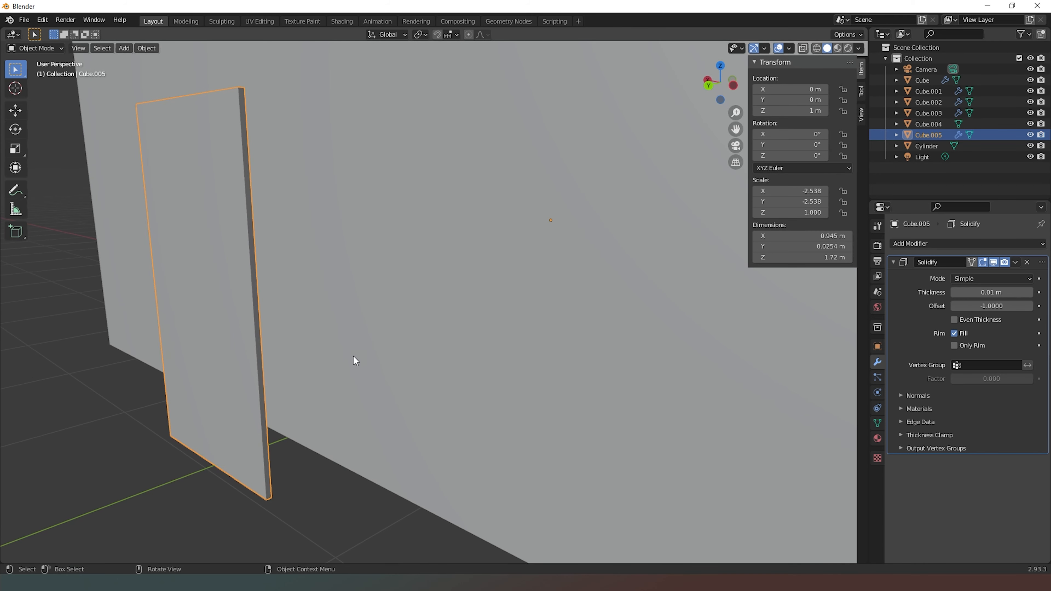
Move the door panel about 0.4 m back along Y until it sits just proud of the wall, and check its fit.
key("g")
key("z")
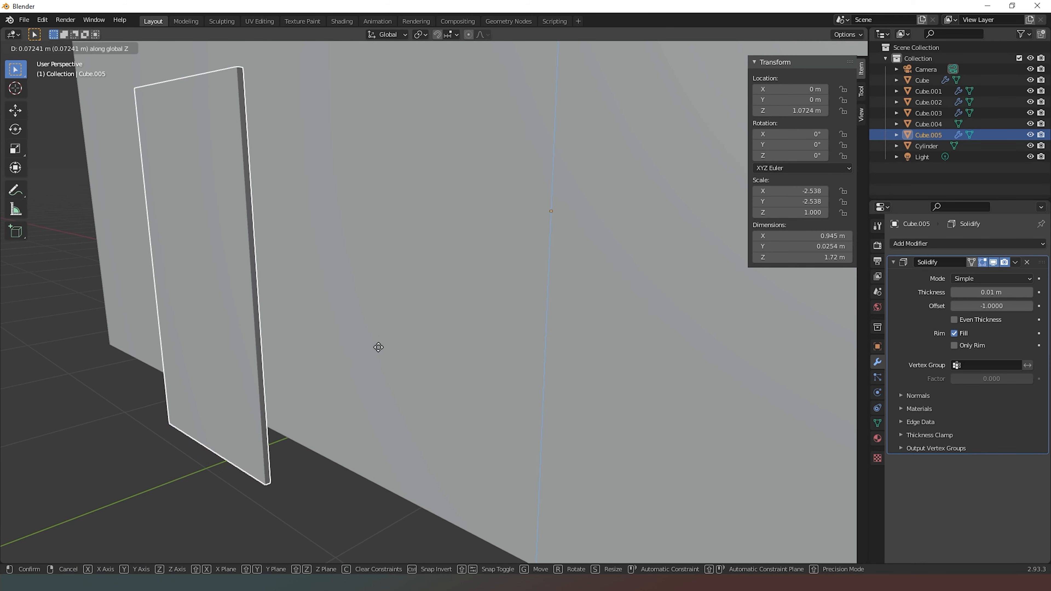
key("y")
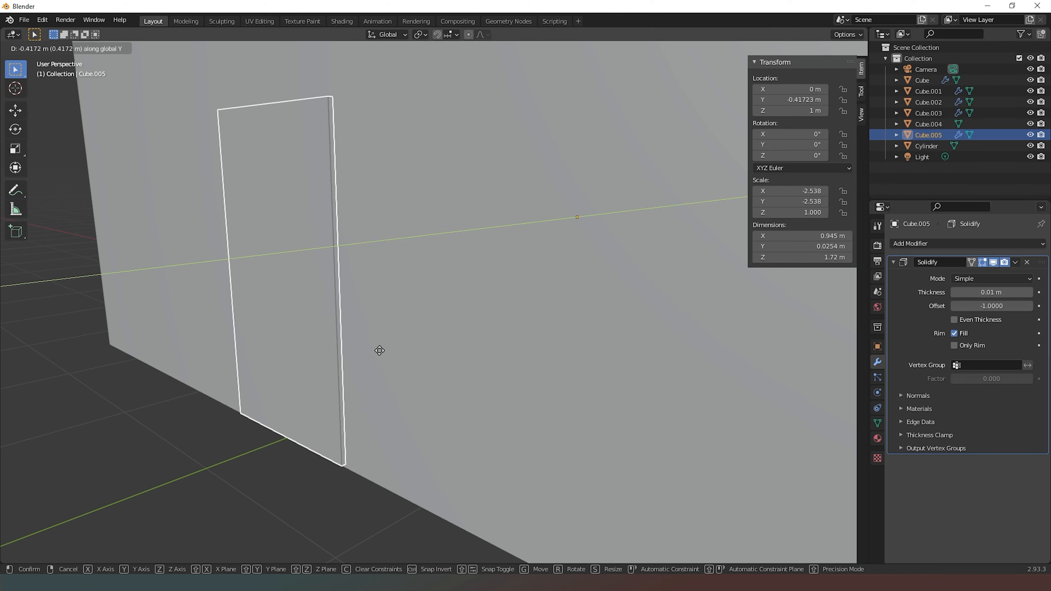
left_click(380, 355)
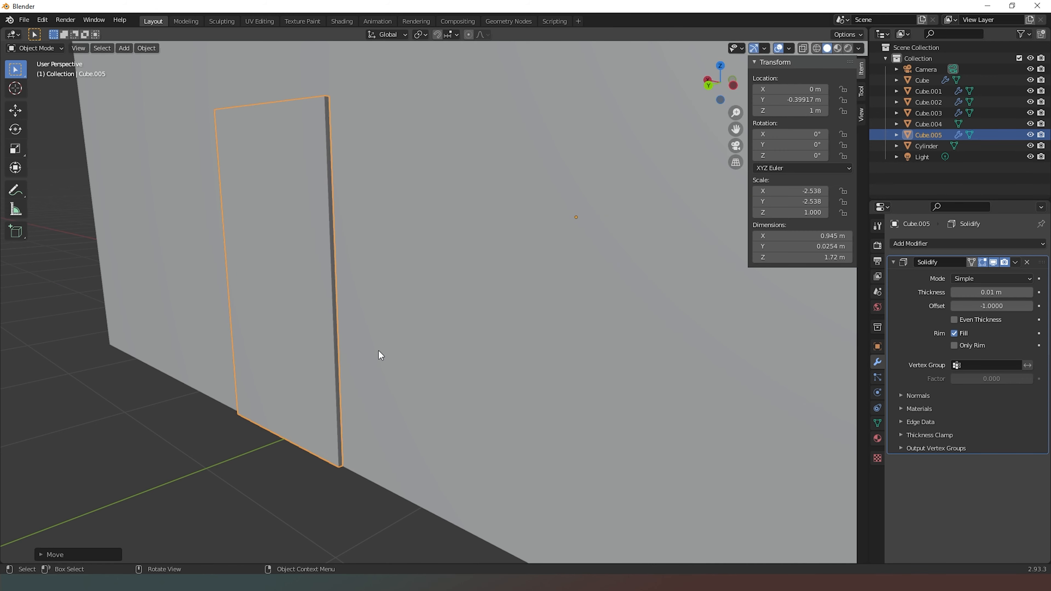
left_click_drag(714, 86, 798, 129)
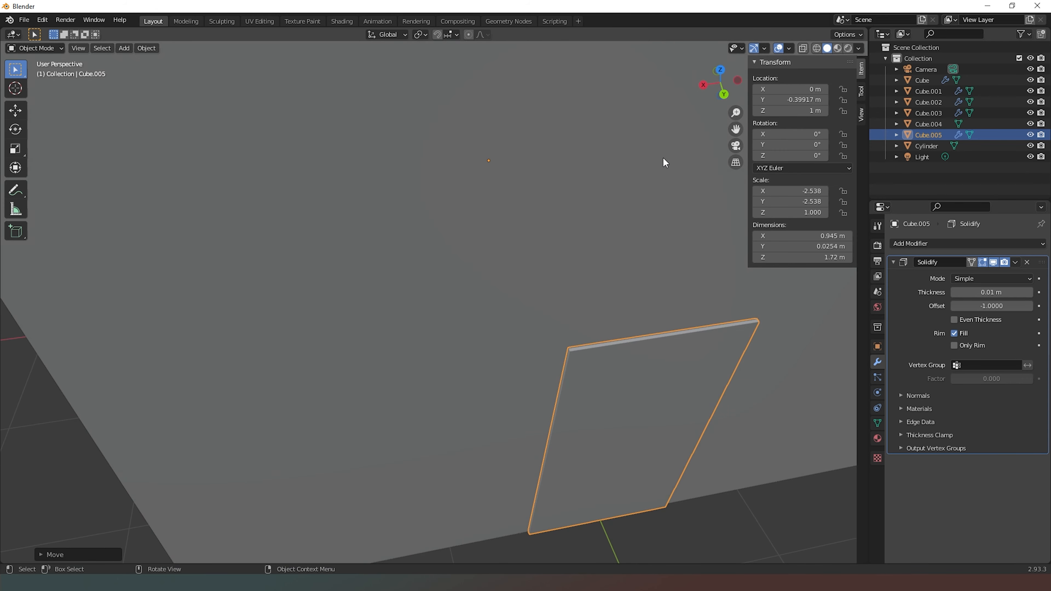
scroll(648, 186, "down", 3)
left_click_drag(720, 85, 720, 131)
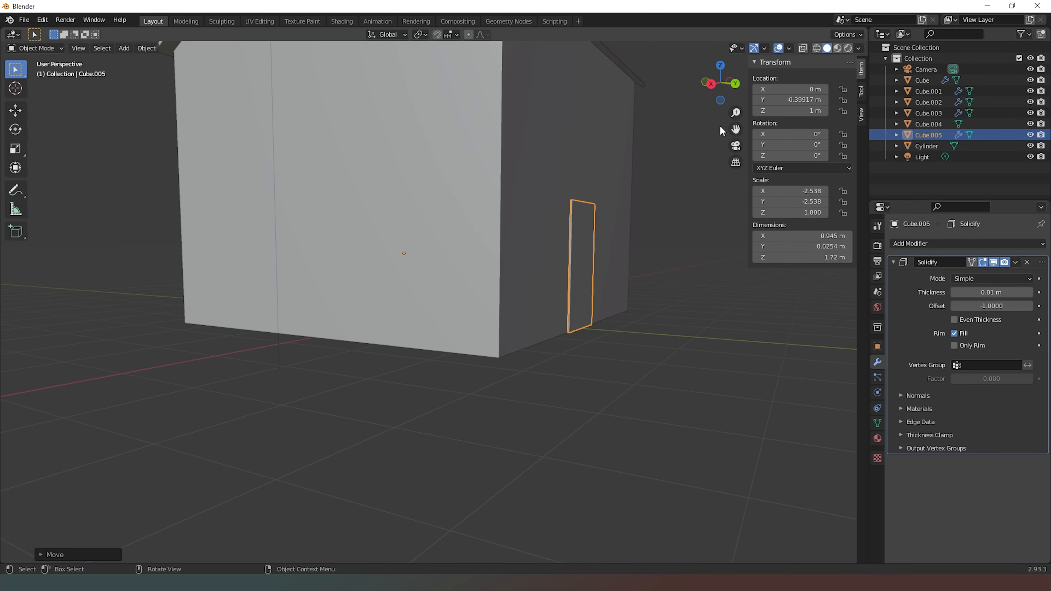
Place the 3D cursor at the door's upper side edge, add a cube there and scale it to about 0.145 m.
left_click_drag(729, 92, 635, 92)
right_click(416, 237, "shift")
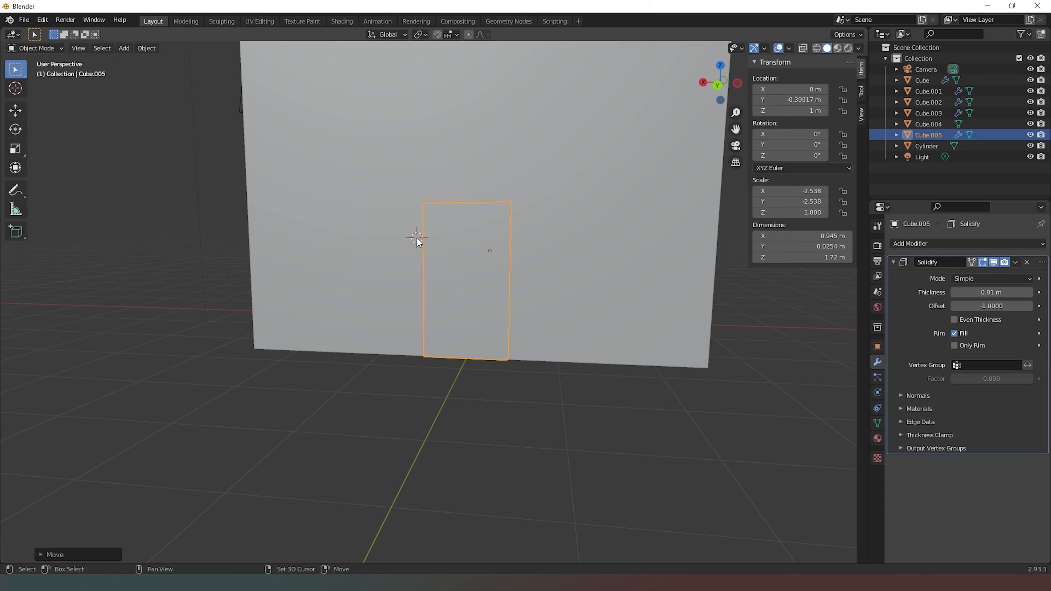
key("shift+a")
mouse_move(383, 252)
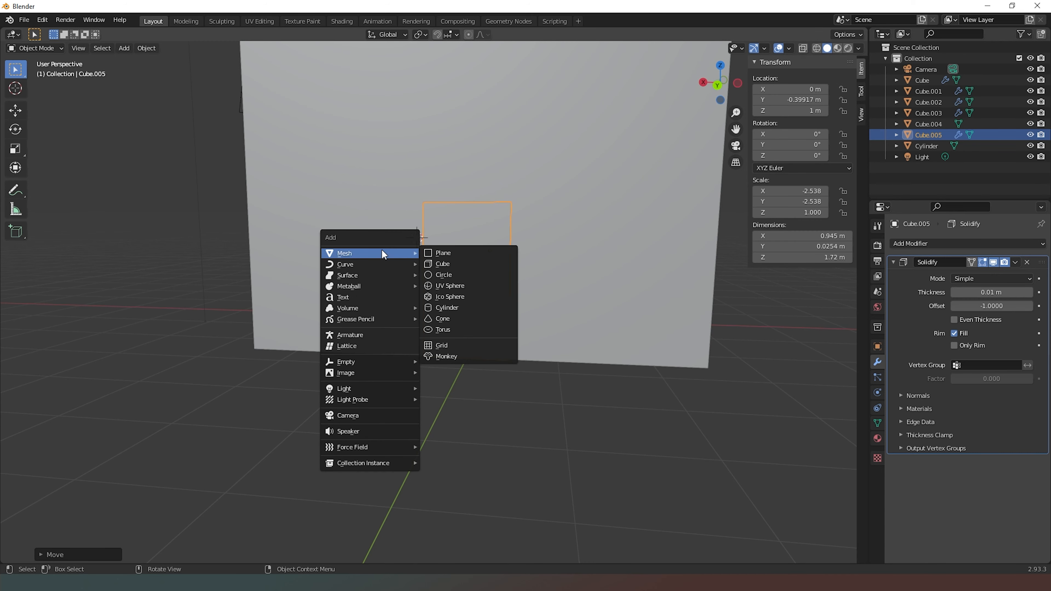
left_click(469, 265)
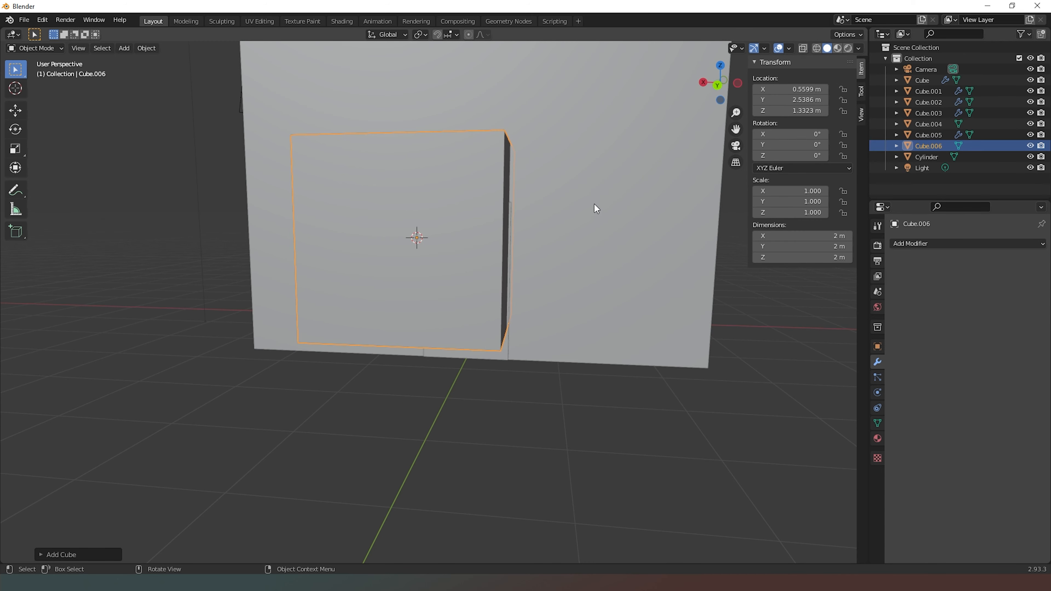
key("s")
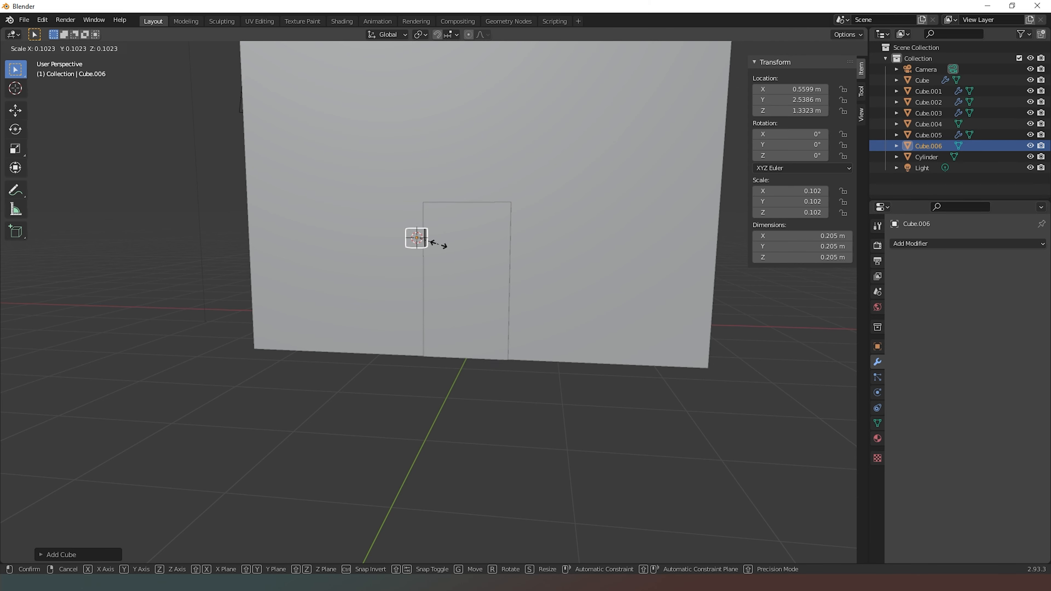
left_click(433, 240)
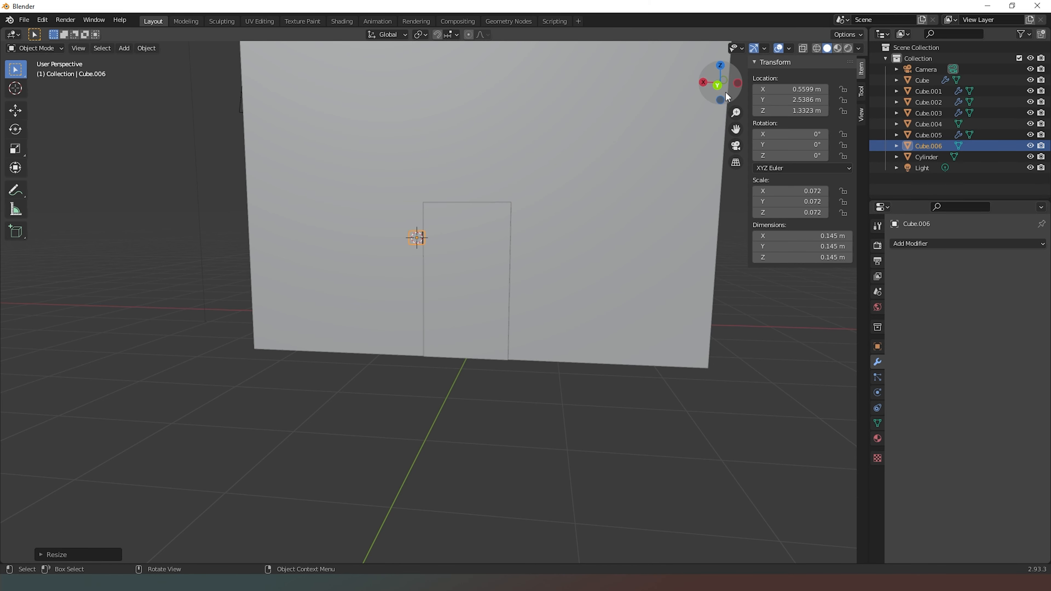
Flatten the new cube along Y to about 0.042 m thick and move it about 0.017 m outward from the wall.
left_click_drag(728, 96, 717, 93)
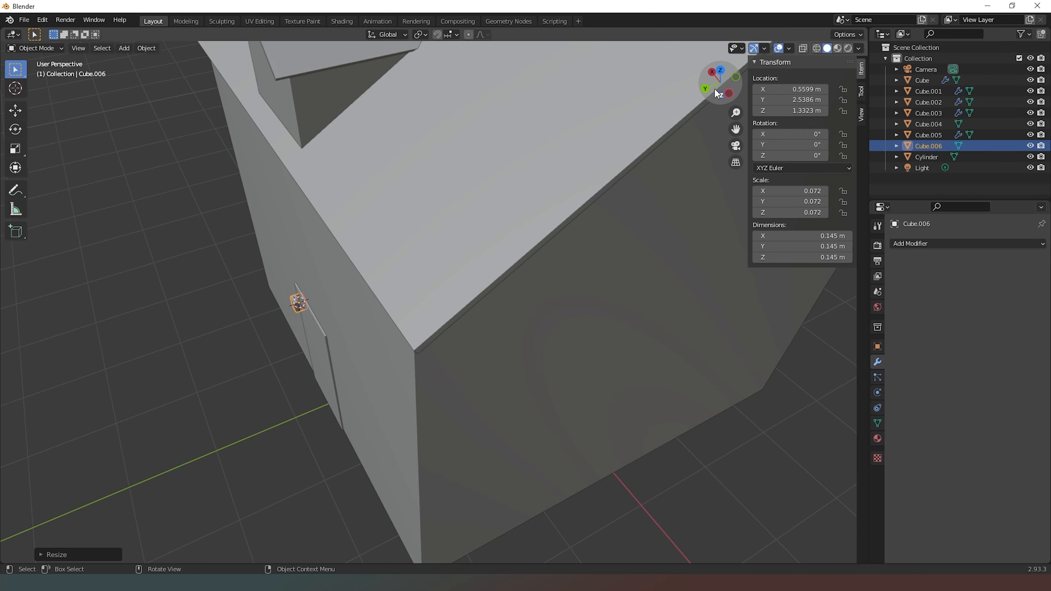
key("KP_Decimal")
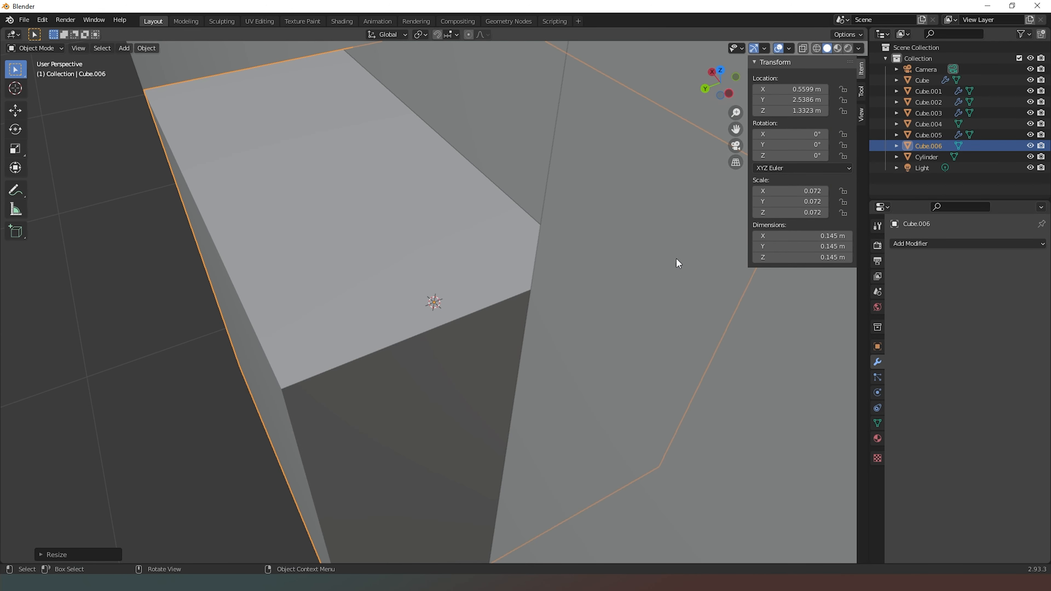
scroll(551, 274, "down", 6)
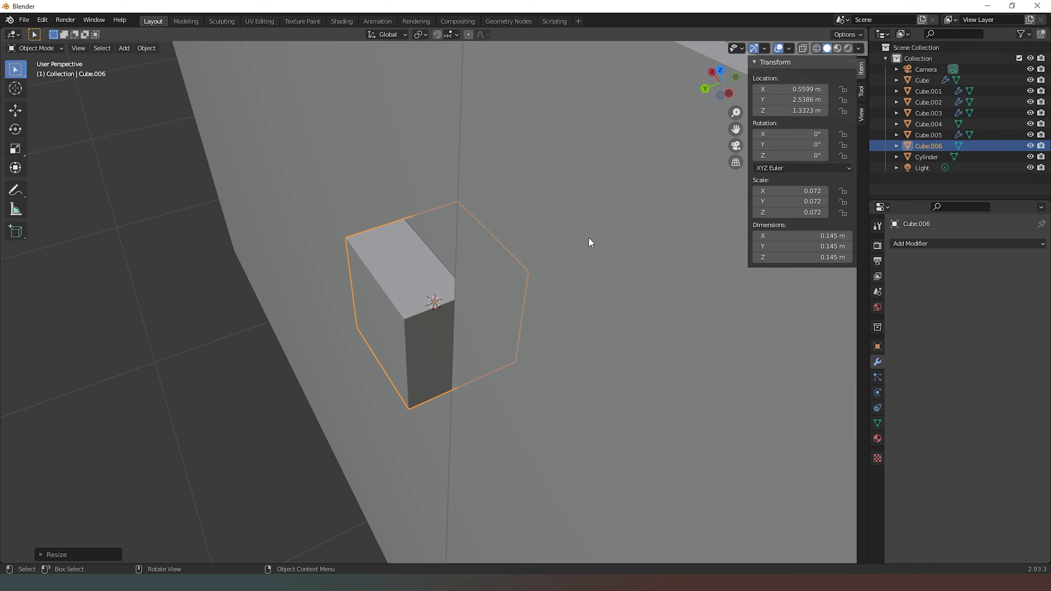
key("s")
key("y")
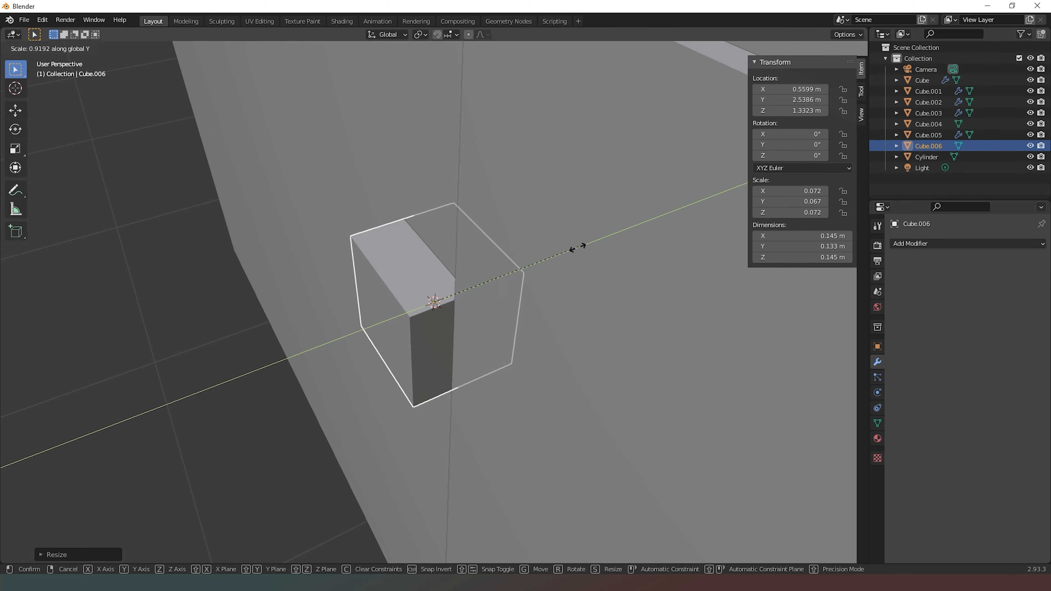
left_click(475, 276)
key("g")
key("y")
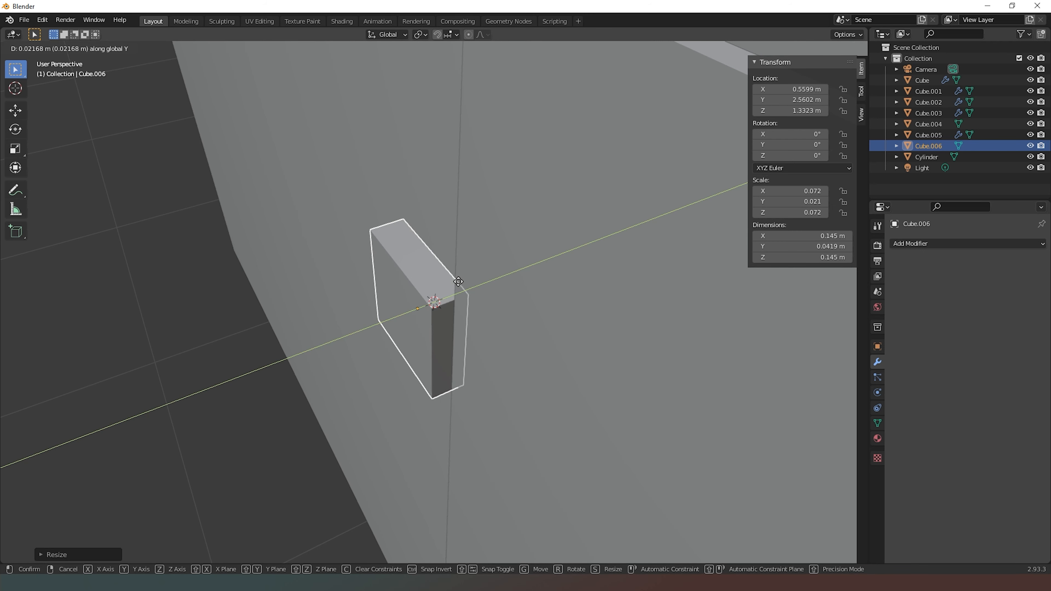
left_click(463, 279)
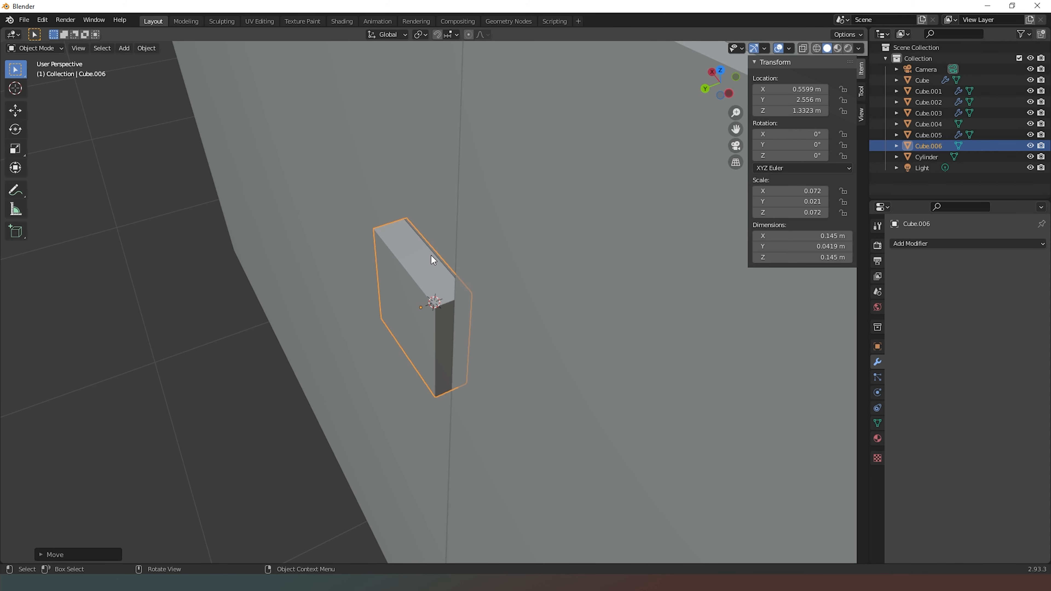
Stretch the flattened cube along Z to about 1.74 m tall to form a door frame post.
key("s")
key("z")
left_click(440, 556)
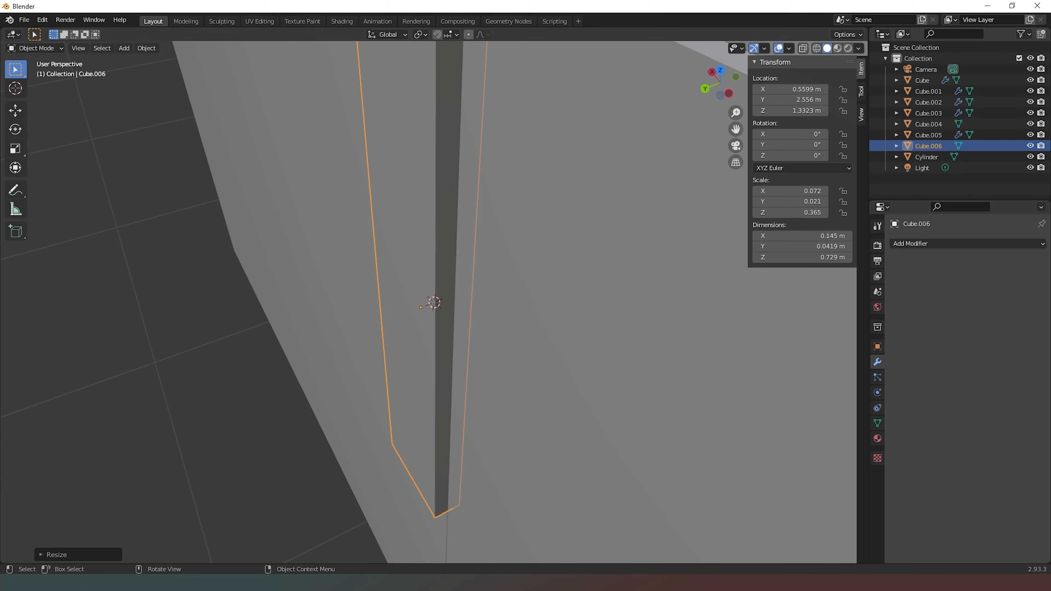
scroll(562, 311, "down", 3)
left_click_drag(727, 88, 621, 183)
scroll(606, 219, "down", 4)
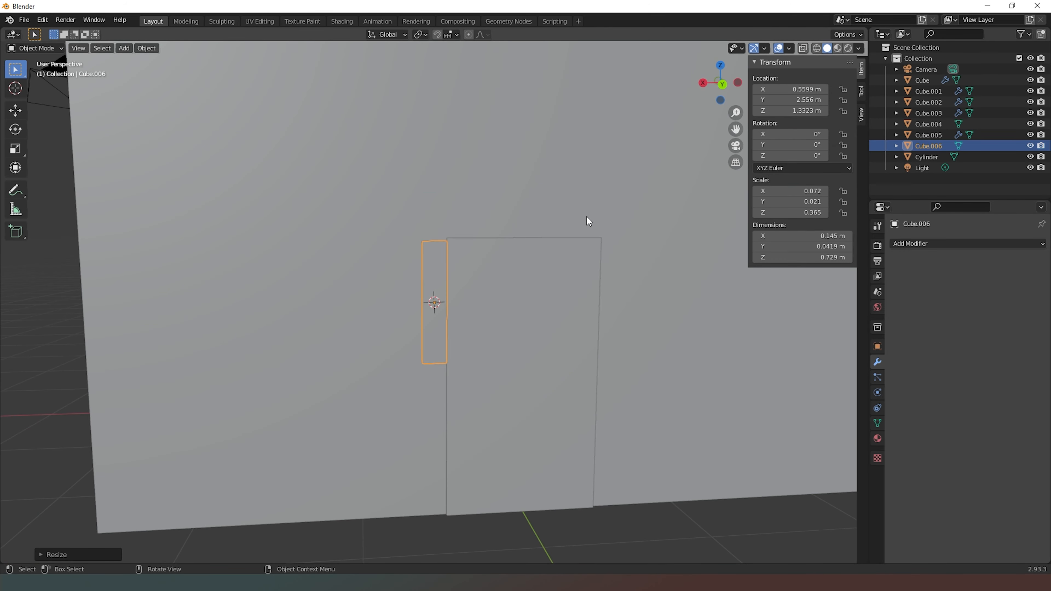
key("s")
key("z")
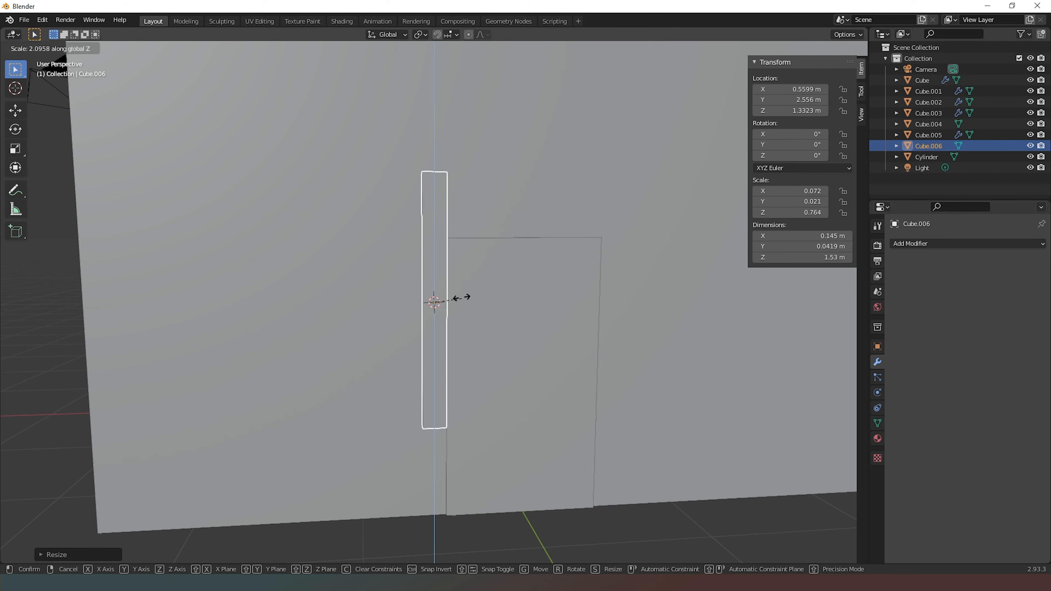
left_click(465, 296)
Lower the frame post along Z to about 0.874 m so its base meets the bottom of the wall.
key("g")
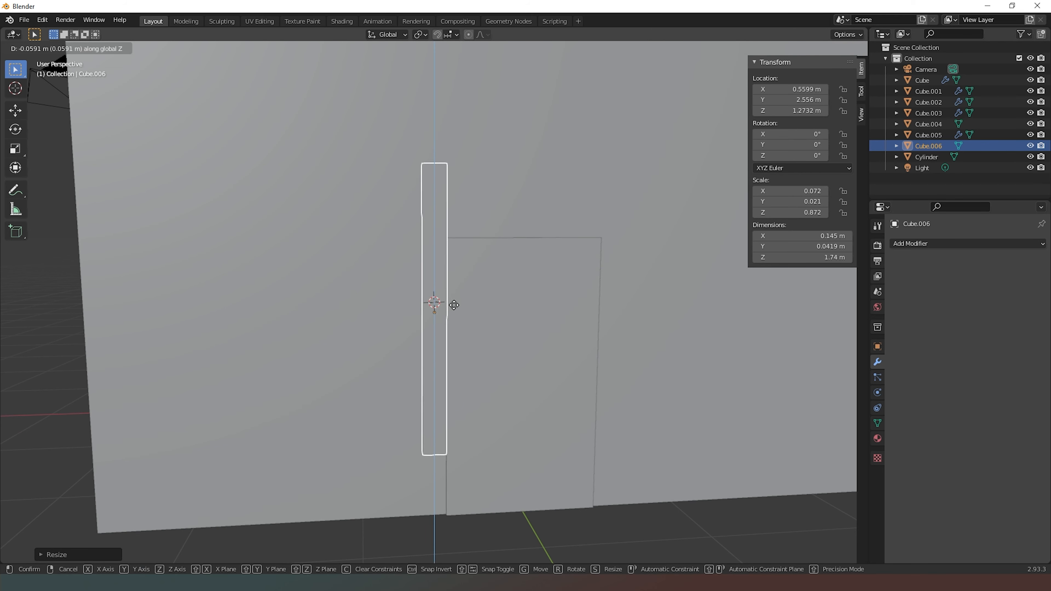
left_click(456, 375)
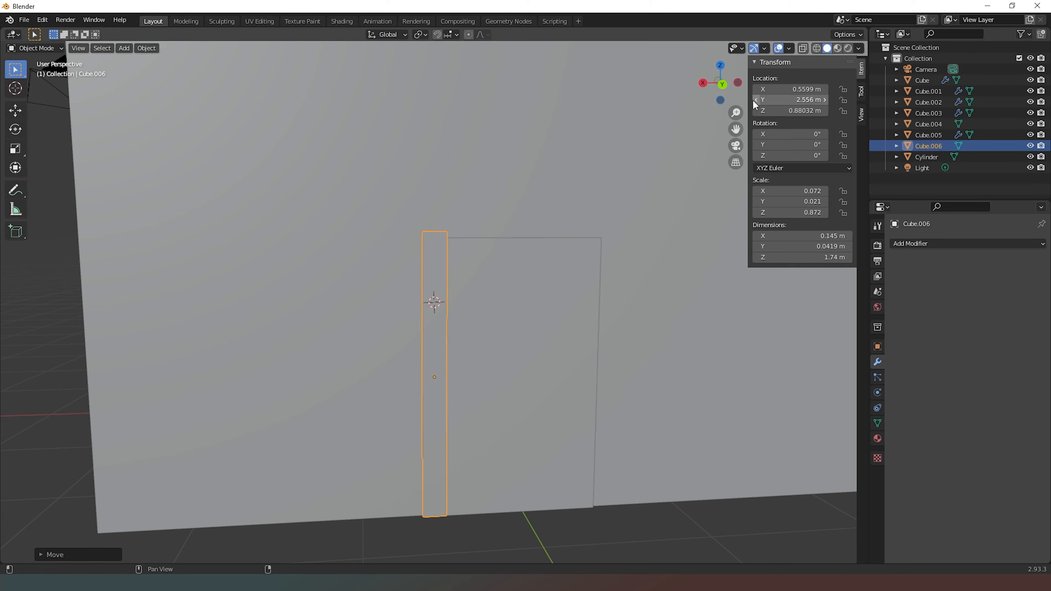
left_click_drag(725, 90, 724, 57)
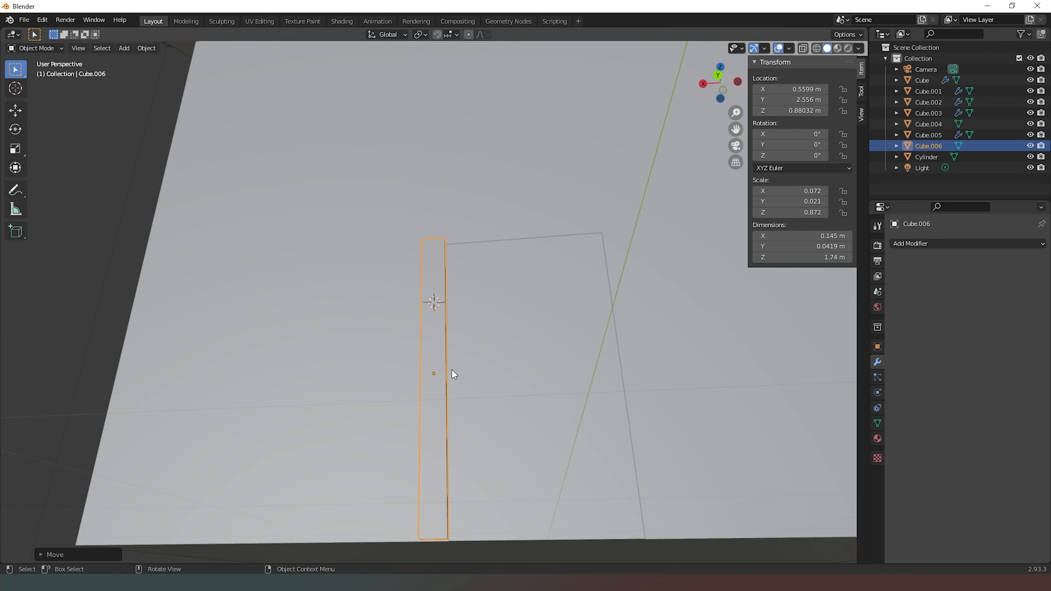
key("g")
key("z")
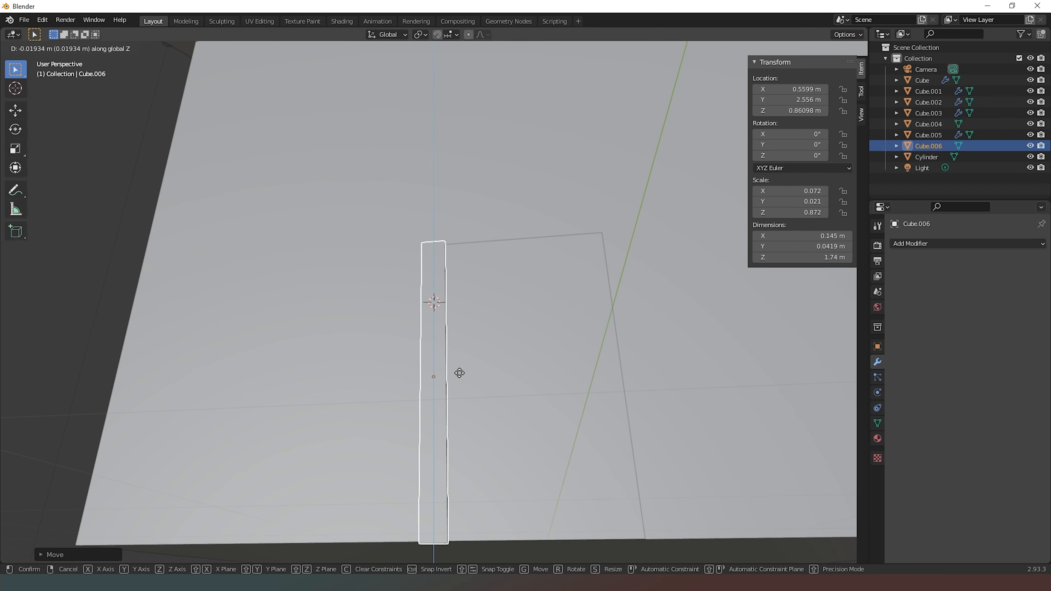
left_click(462, 371)
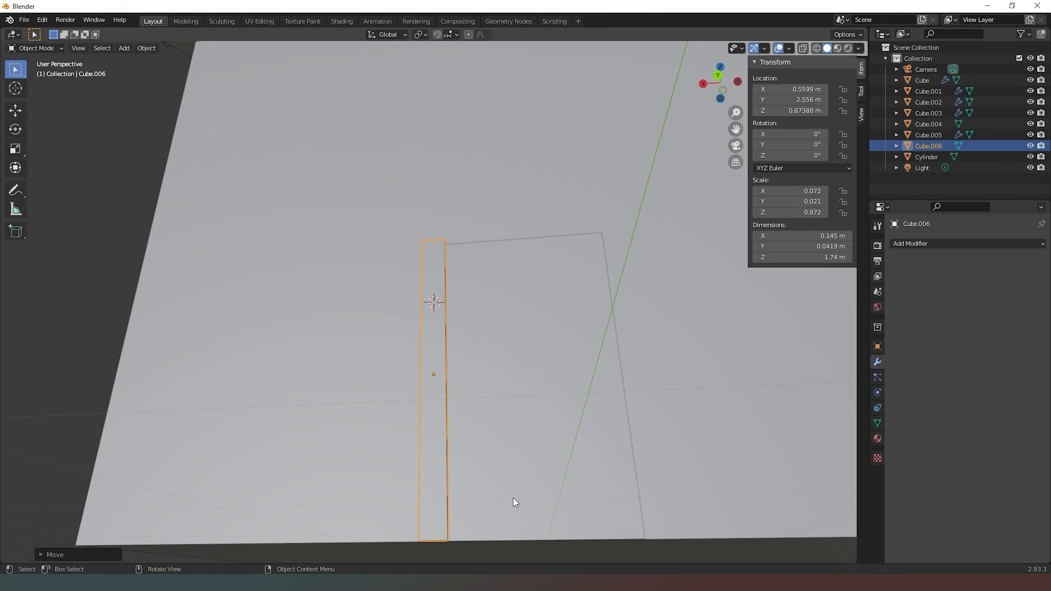
mouse_move(719, 93)
left_mouse_down()
mouse_move(717, 123)
mouse_move(714, 99)
left_mouse_up()
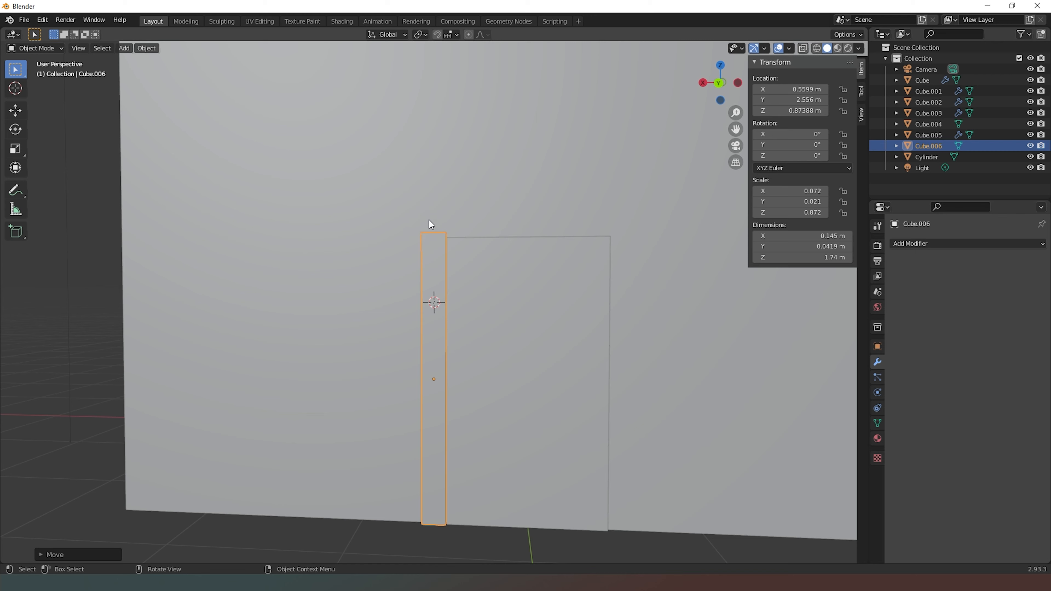
Enter Edit Mode on the frame post and select its top face.
scroll(575, 195, "up", 3)
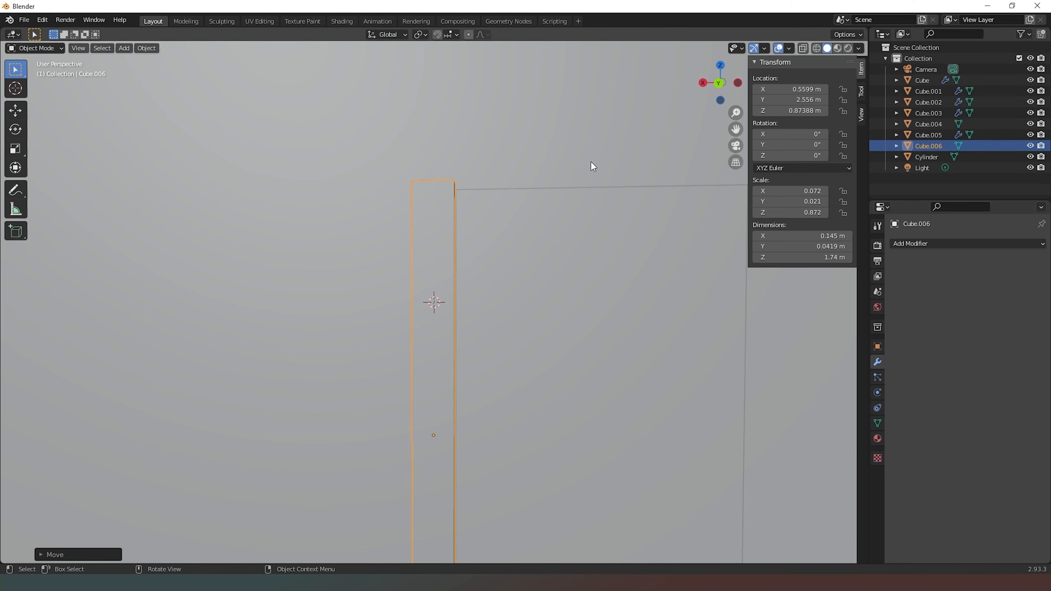
left_click_drag(732, 101, 672, 189)
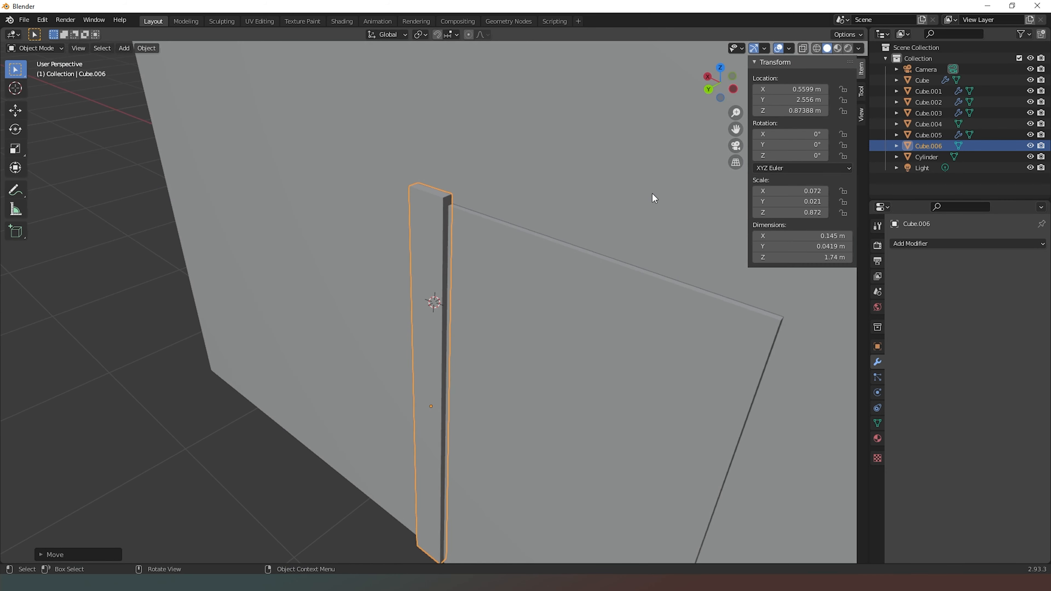
left_click(432, 192)
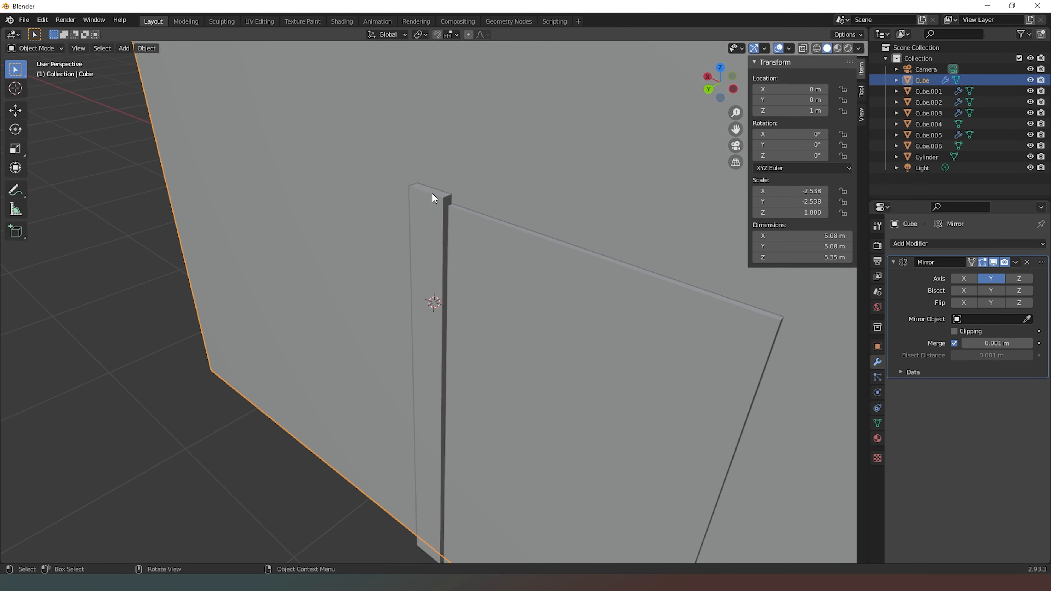
left_click(418, 238)
key("Tab")
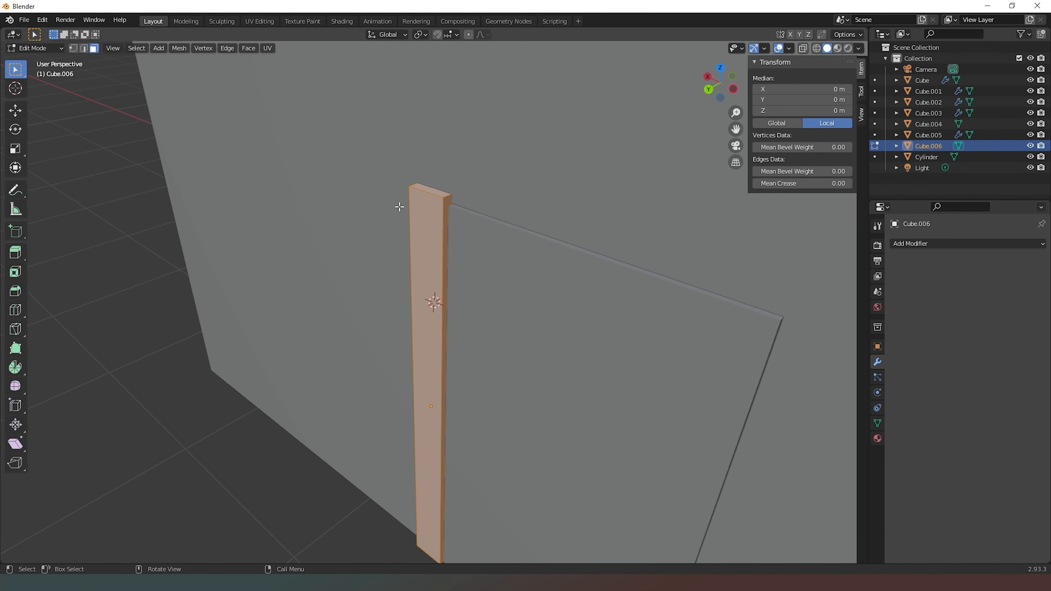
left_click(434, 192)
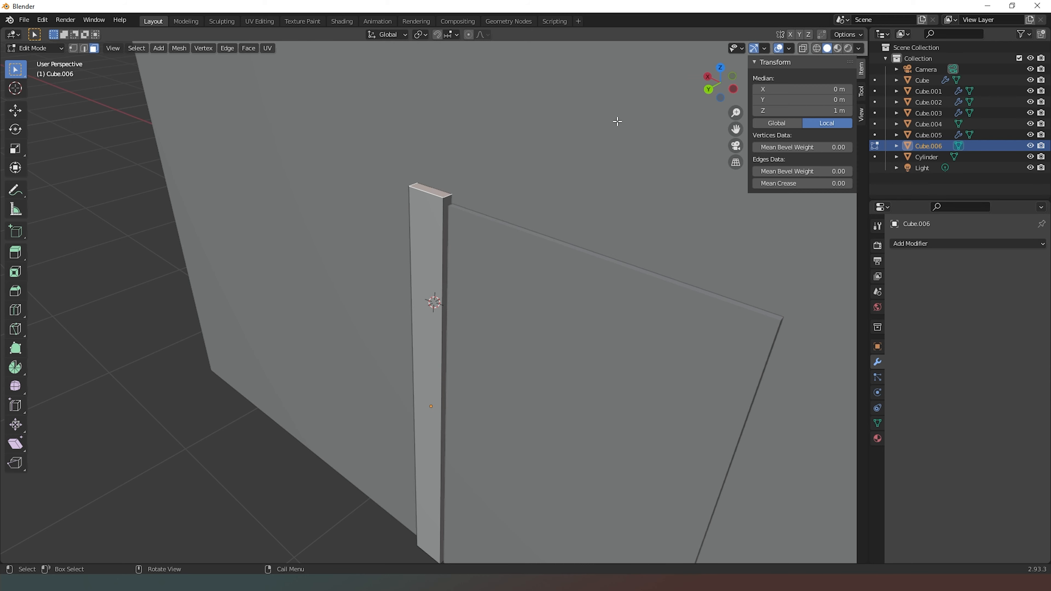
key("r")
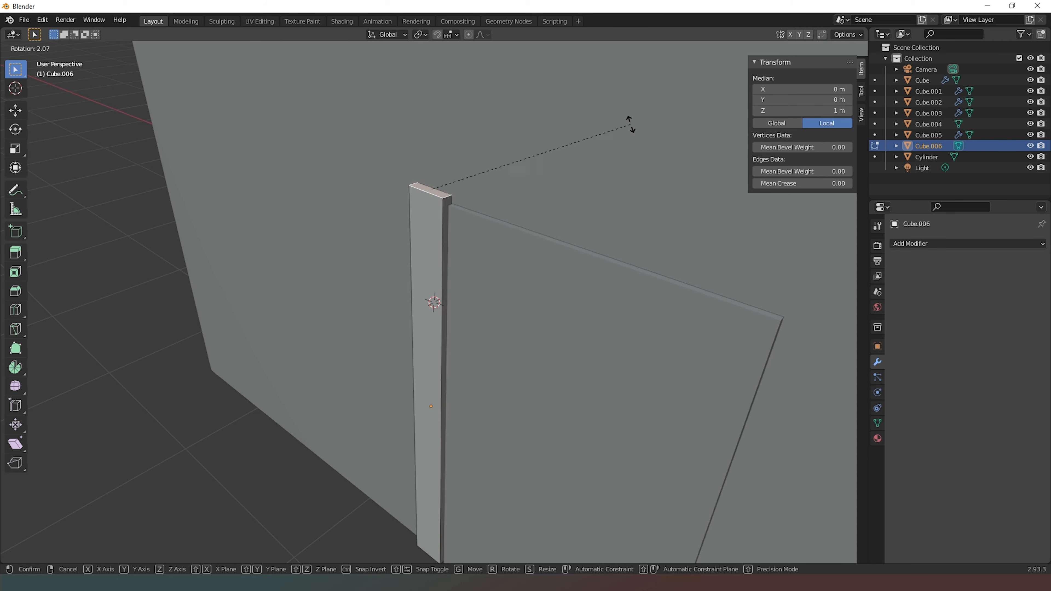
key("y")
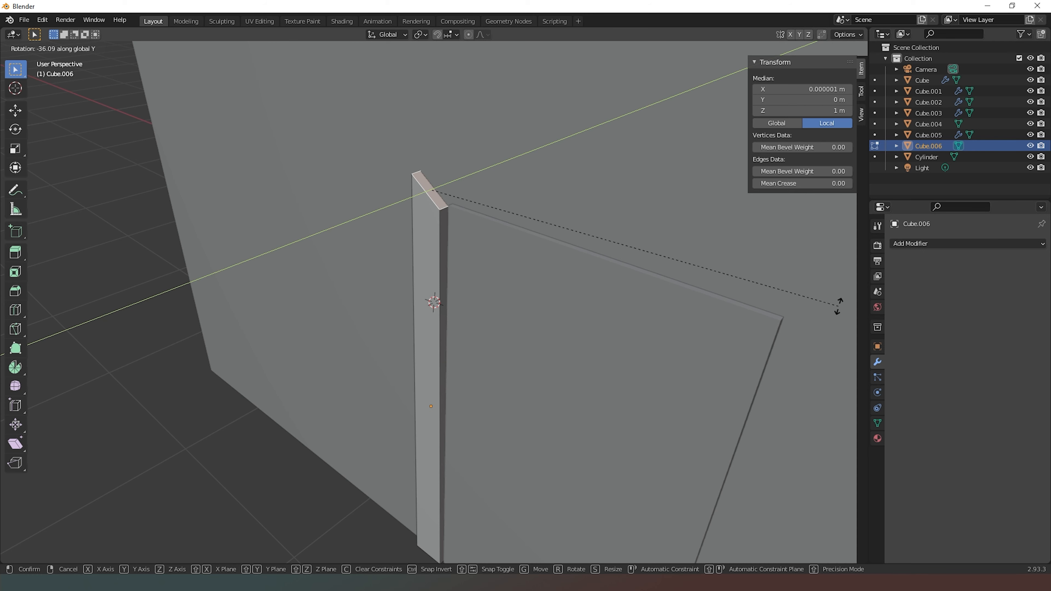
right_click(838, 306)
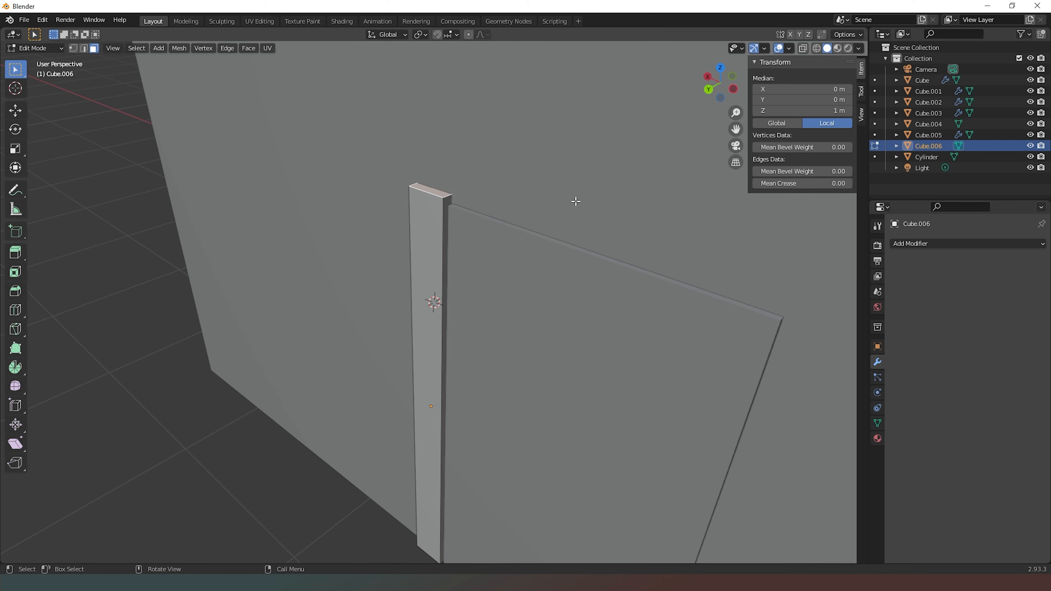
Raise the post's top face about 0.1 m along Z so it extends above the door.
left_click_drag(721, 88, 717, 94)
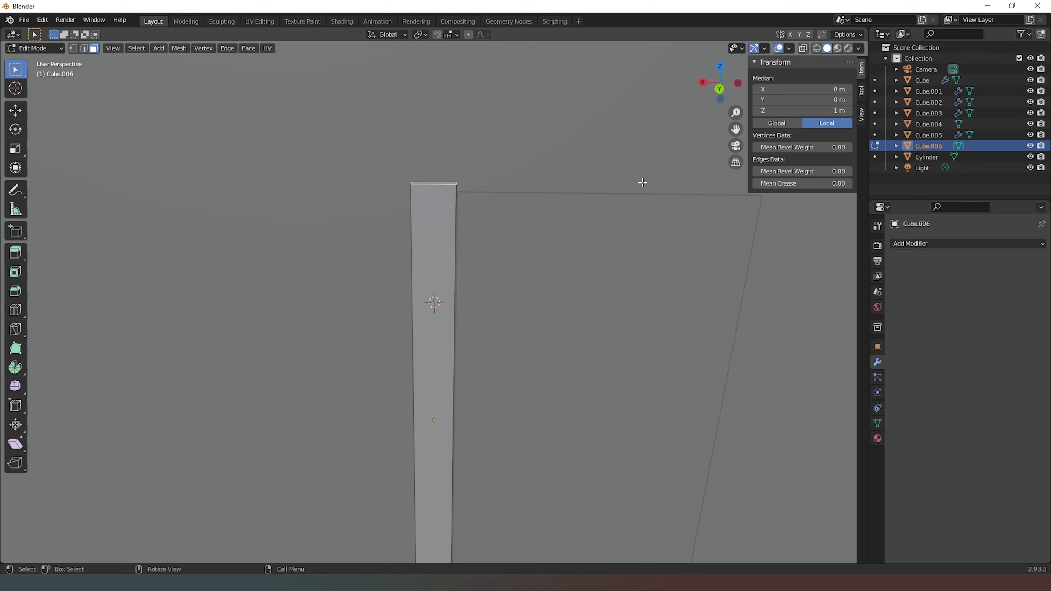
left_click_drag(731, 96, 680, 114)
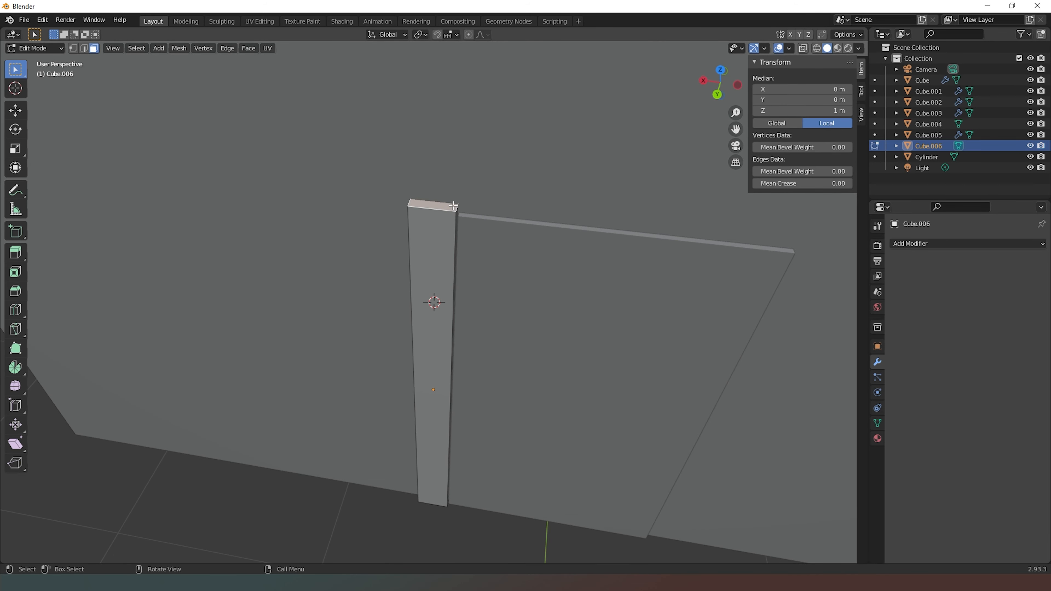
key("g")
key("z")
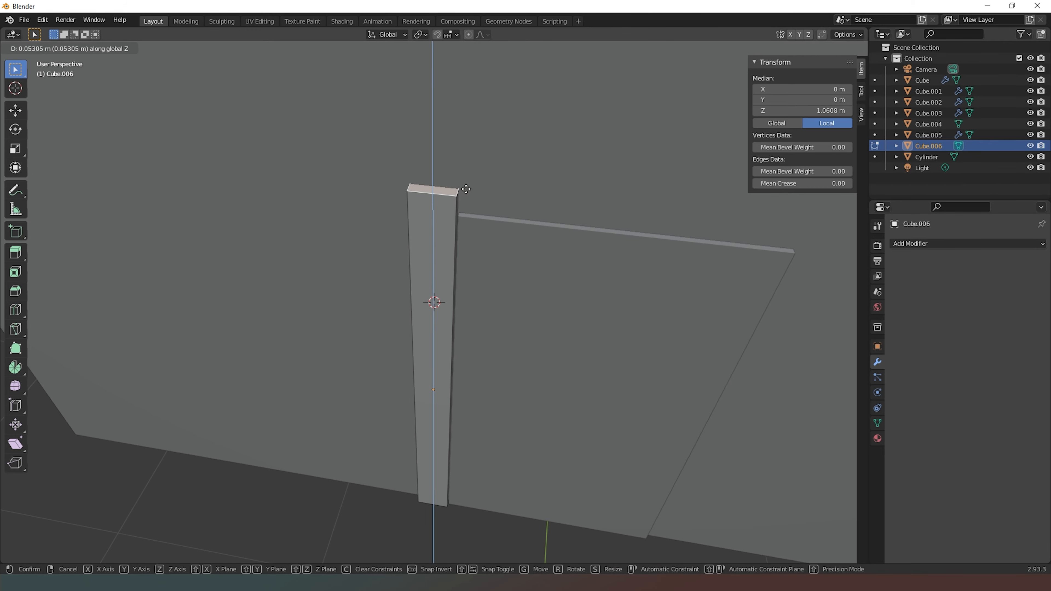
left_click(467, 176)
Add a horizontal loop cut around the frame post and slide it along the post's height.
left_click_drag(730, 96, 728, 58)
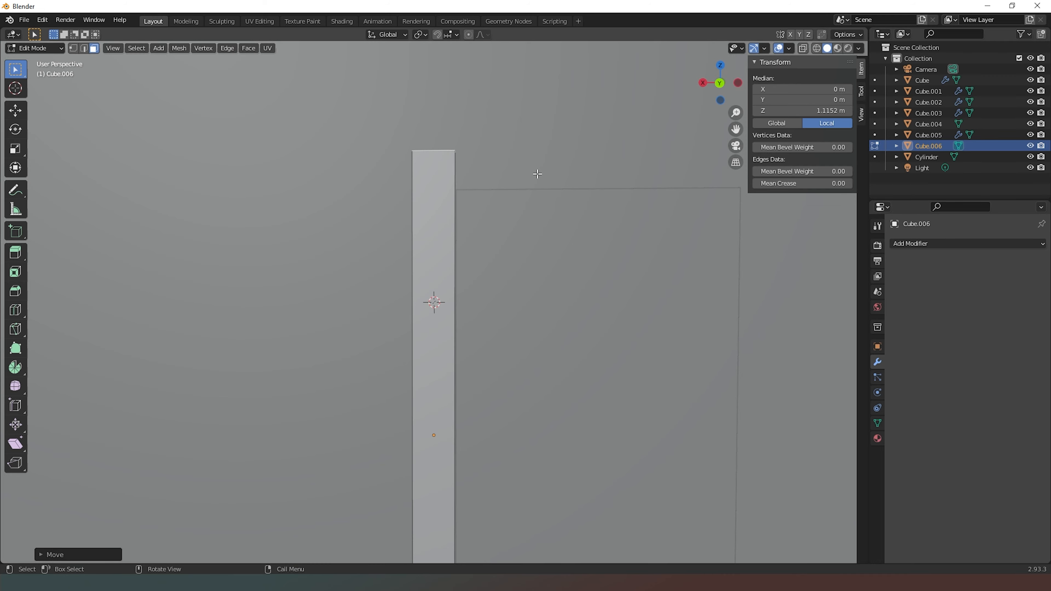
left_click_drag(720, 97, 667, 105)
key("ctrl+r")
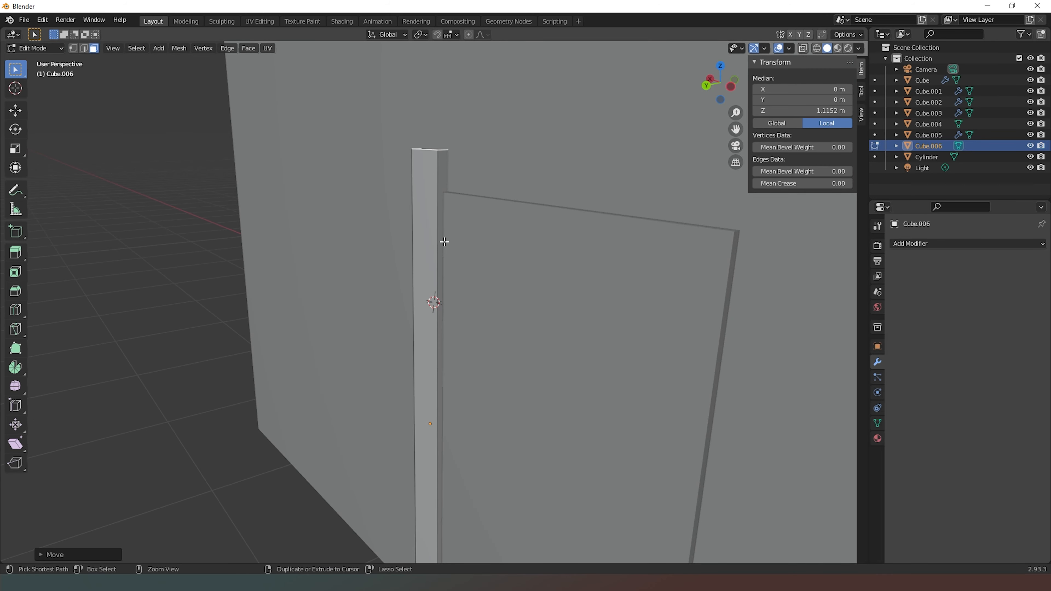
left_click(422, 387)
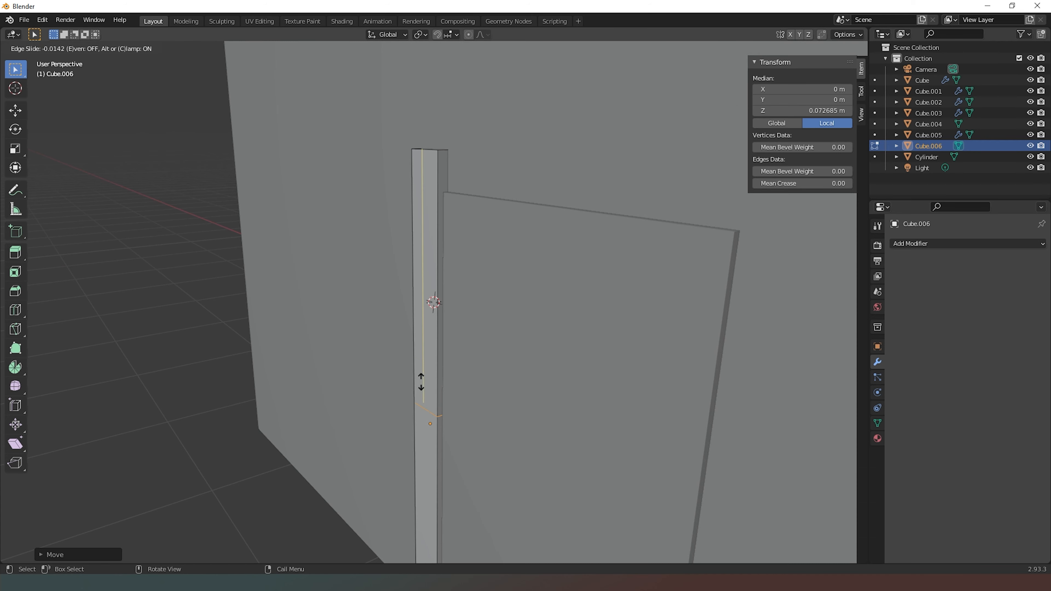